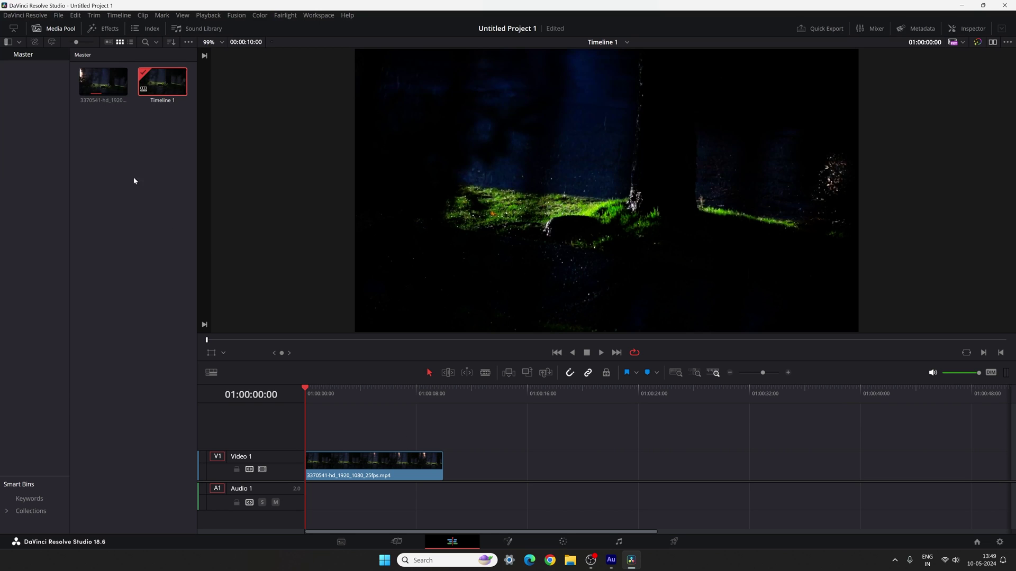
Create a new Fusion composition clip named T1 with a duration of 00:00:10:00 at 30 fps
right_click(122, 169)
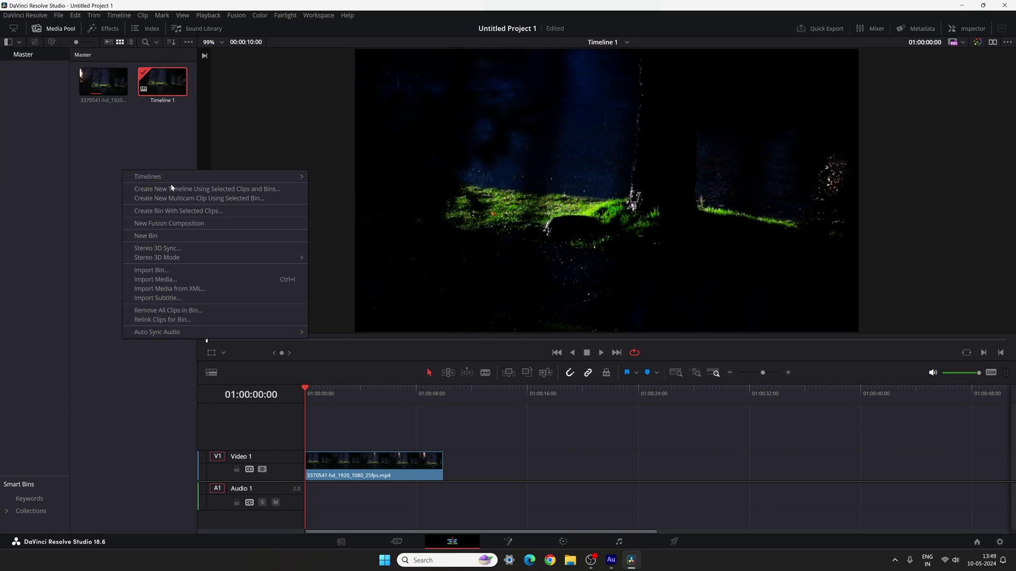
click(176, 224)
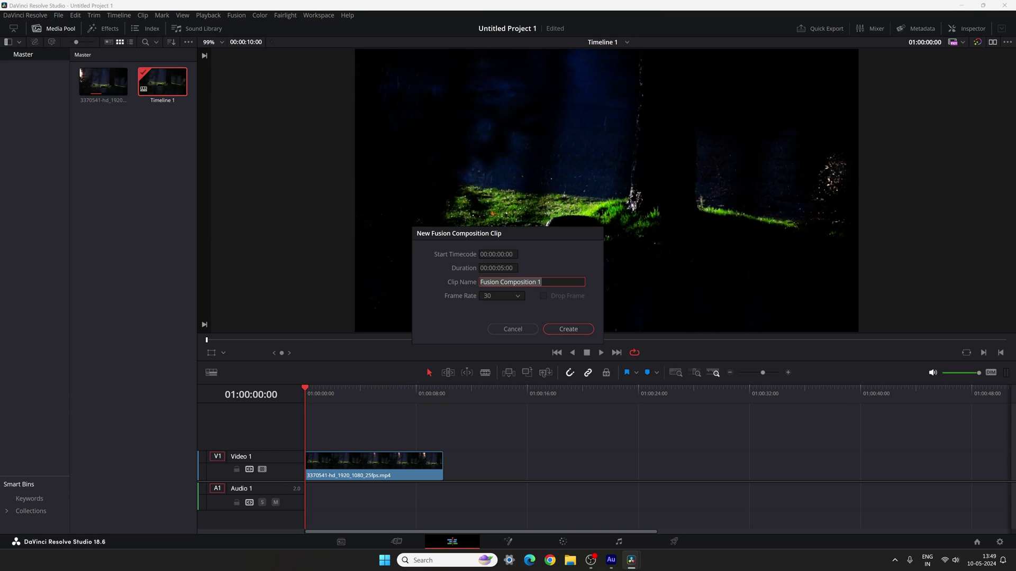
text(T)
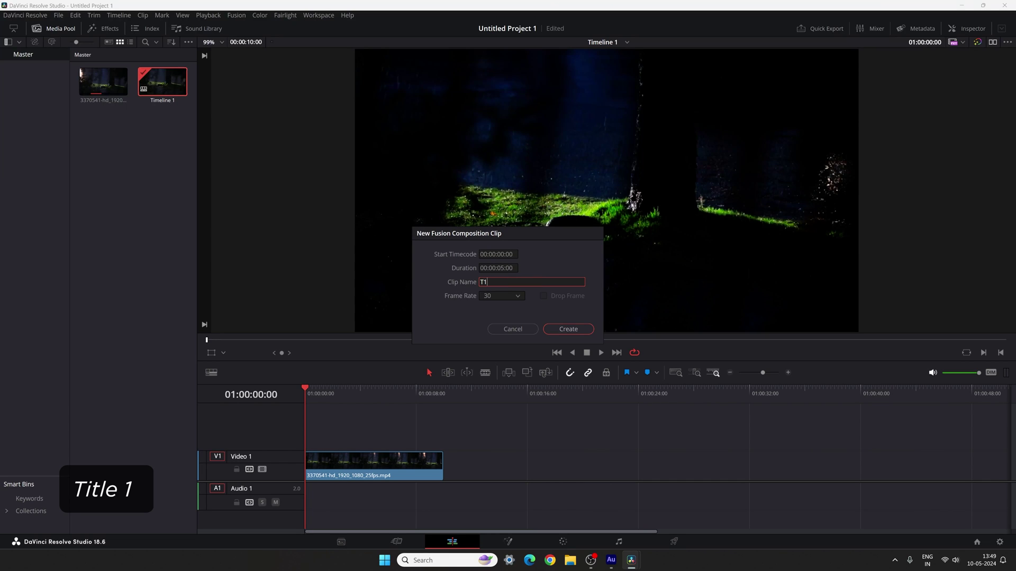
click(504, 268)
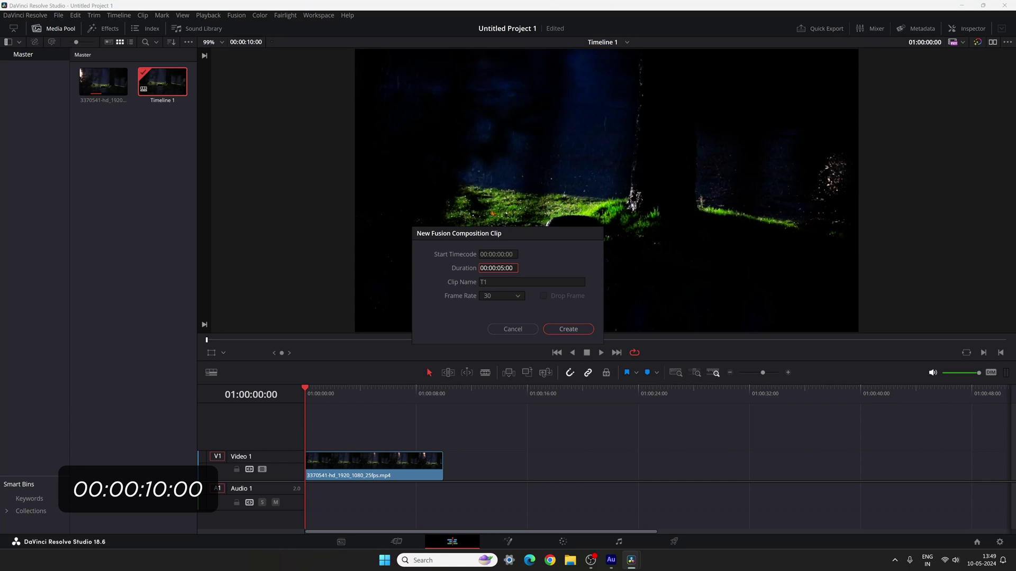
text(10)
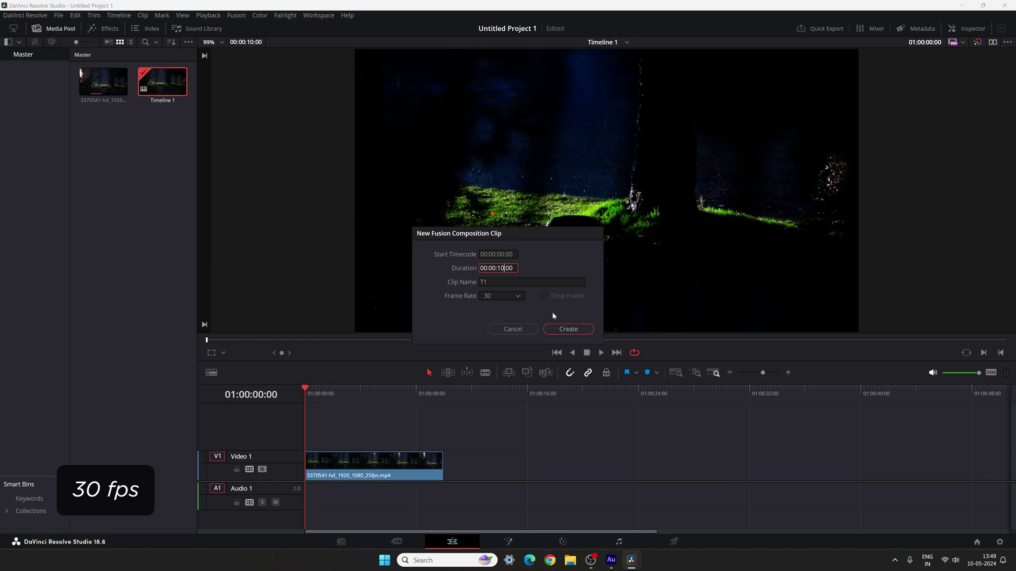
click(557, 329)
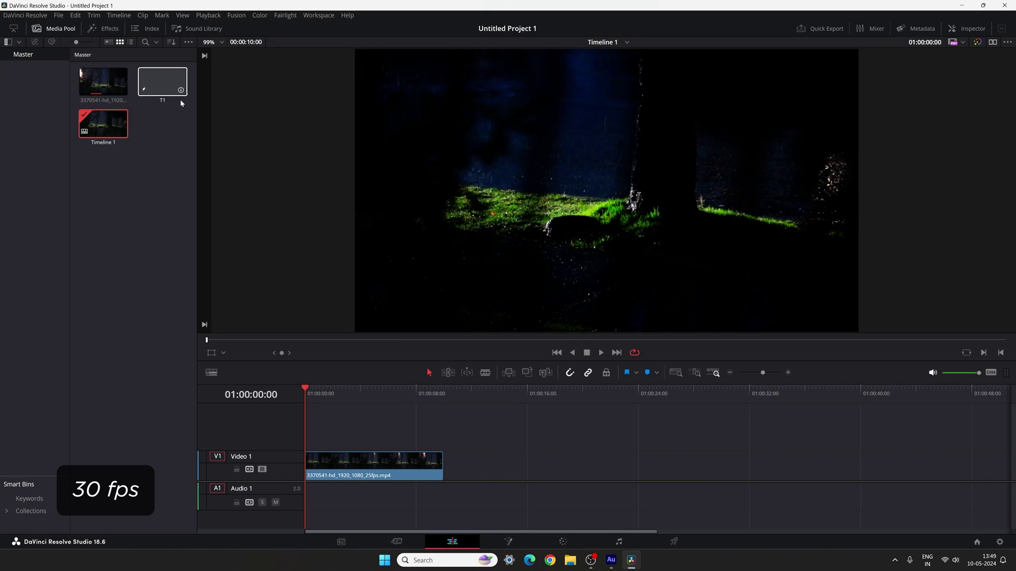
Place the T1 composition on a second video track directly above the forest clip and open it in Fusion
drag(157, 86, 366, 403)
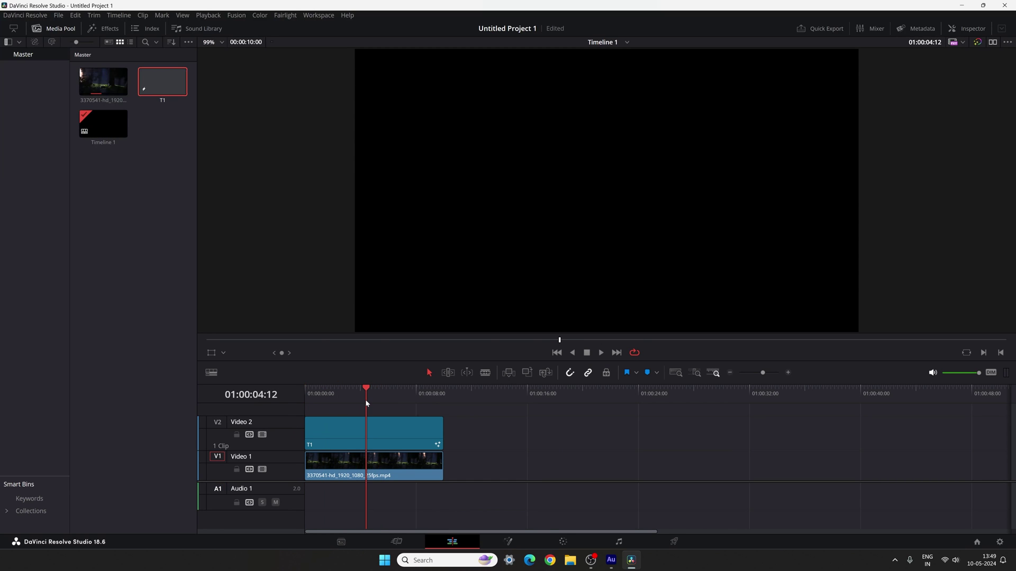
click(507, 541)
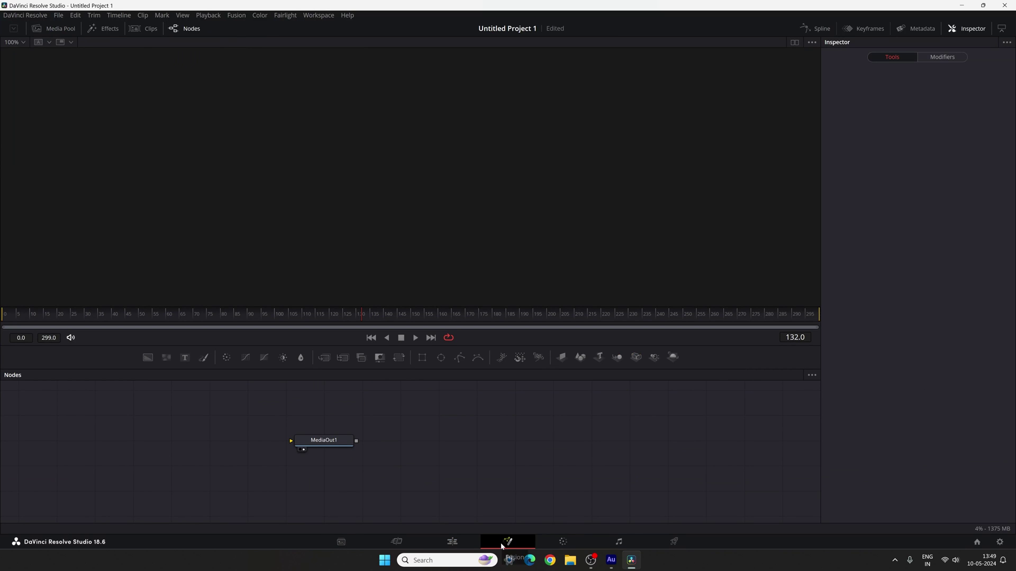
Move MediaOut1 well away to make room in the node graph and add a viewed Text+ node reading "SKYLINE MOTIONS"
click(317, 442)
drag(322, 444, 706, 464)
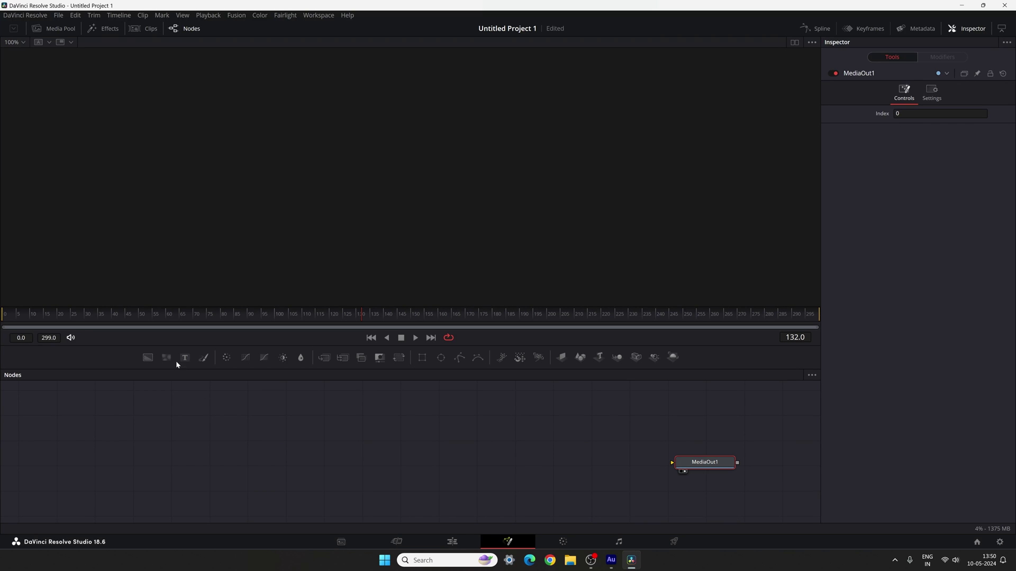
drag(184, 357, 435, 182)
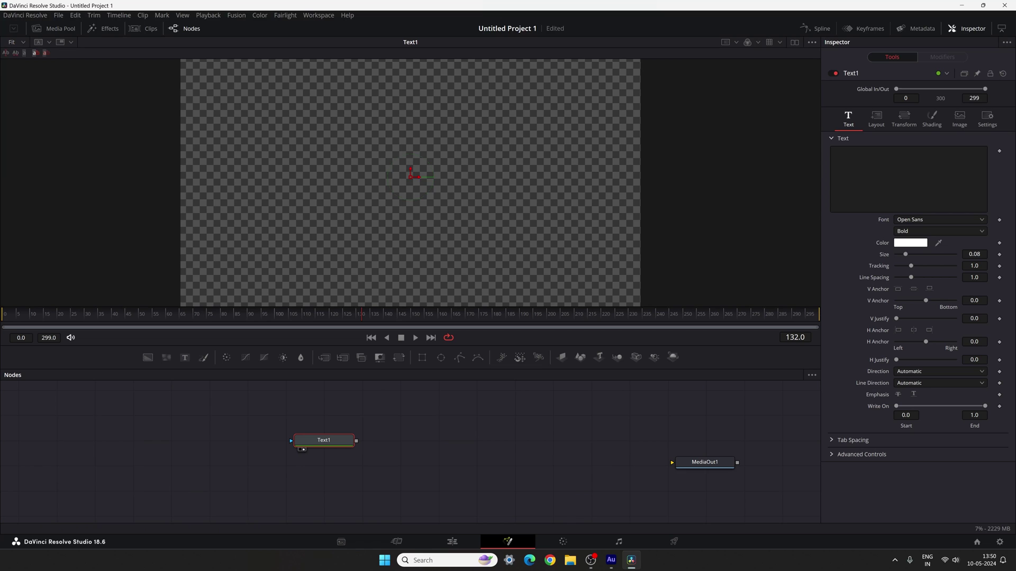
click(833, 152)
text(SKY)
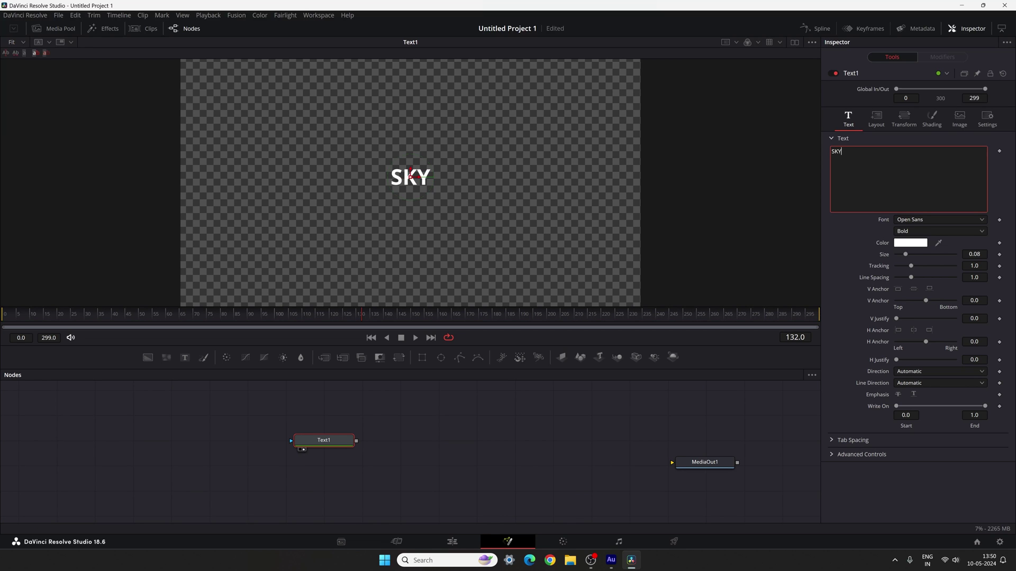
text(LINE MOT)
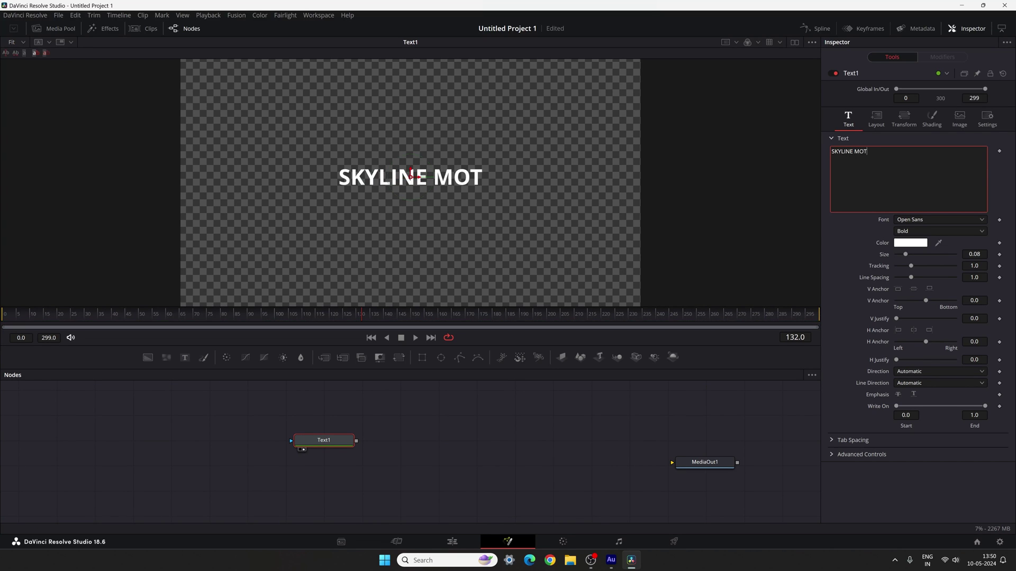
text(IONS)
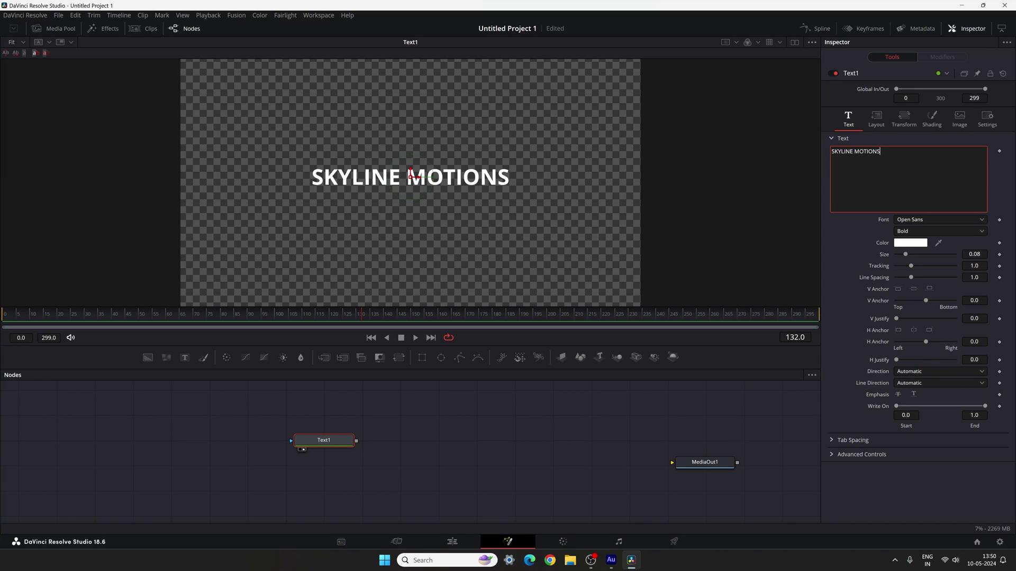
Change the title's font to LEMON MILK in the Light style
click(934, 219)
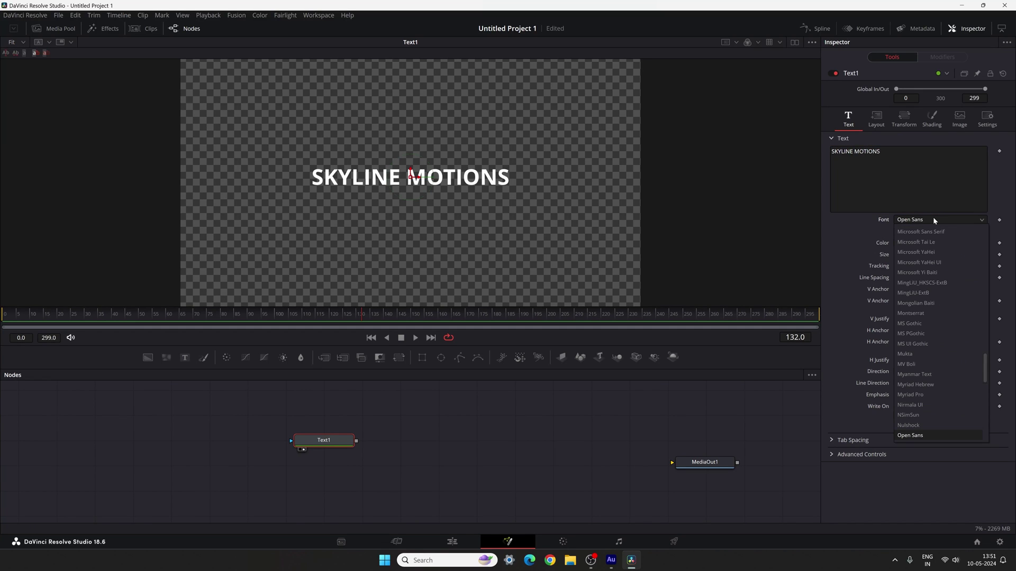
scroll(932, 217, up, 6)
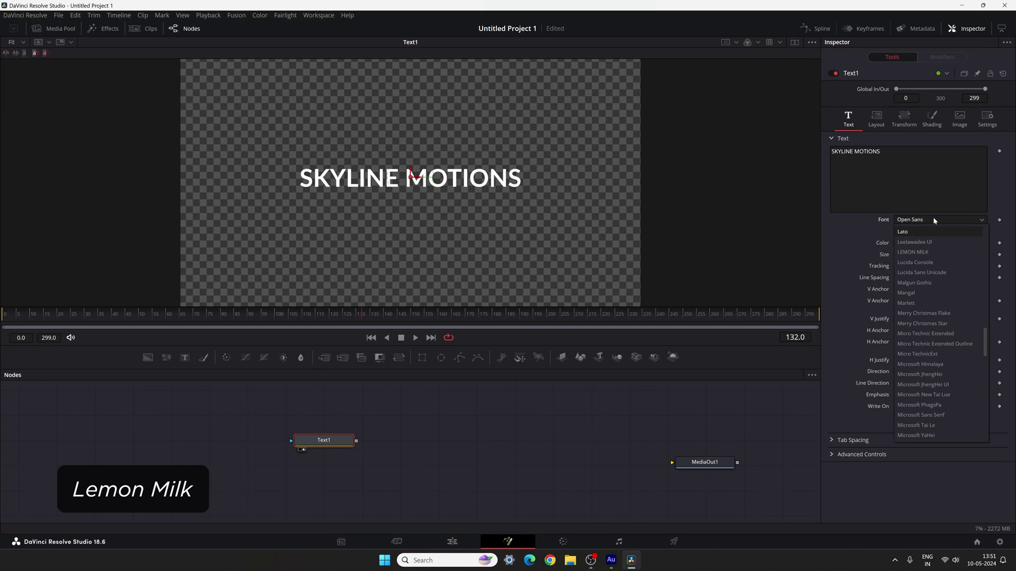
click(923, 252)
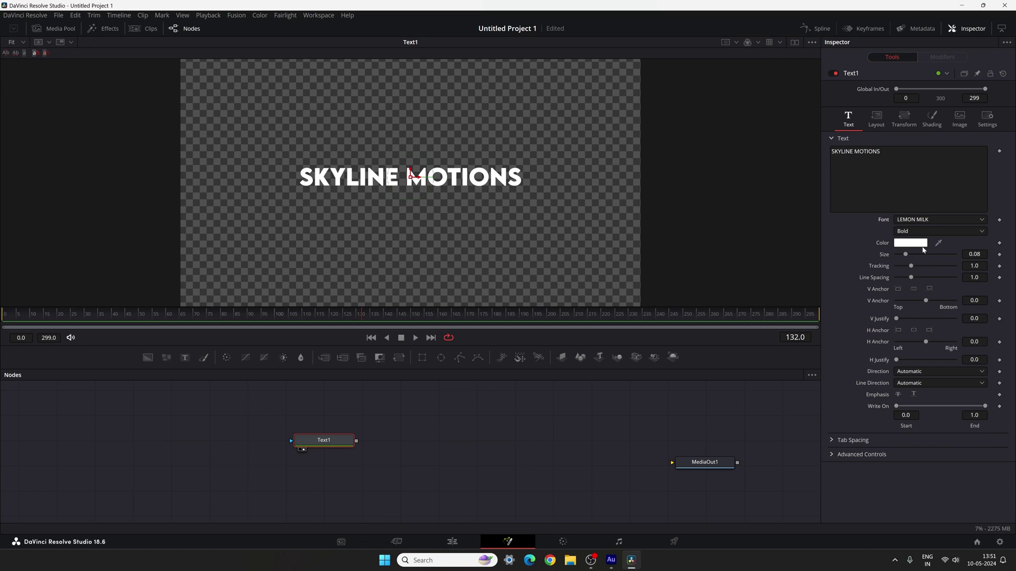
click(916, 232)
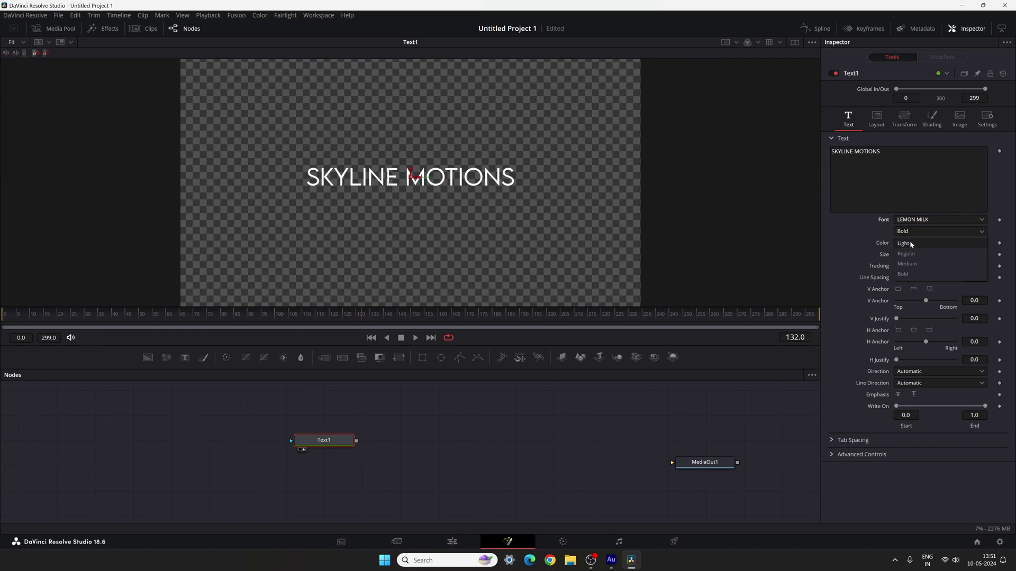
click(909, 240)
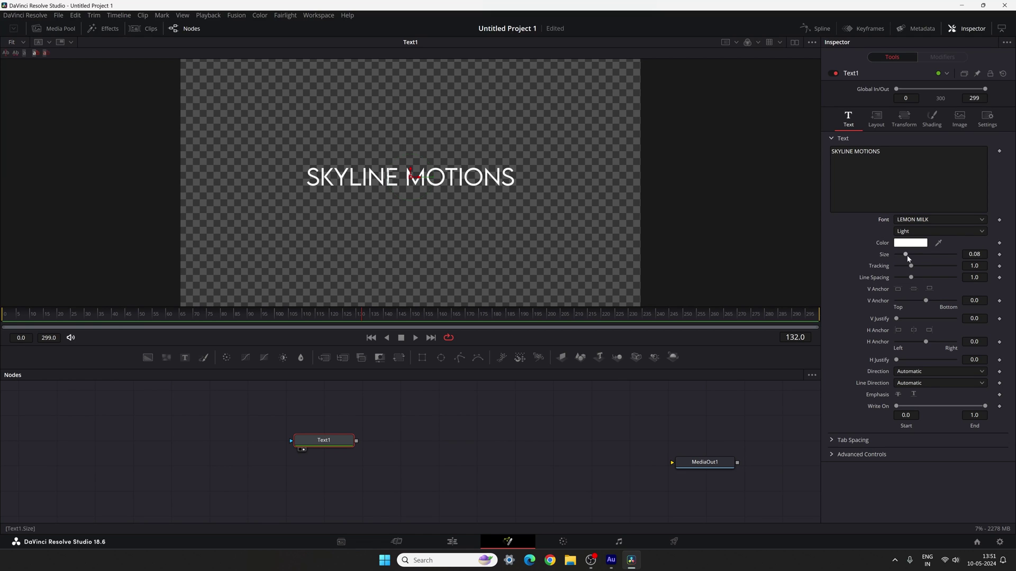
Set the title's size to 0.045 and its tracking to 1.1
double_click(973, 254)
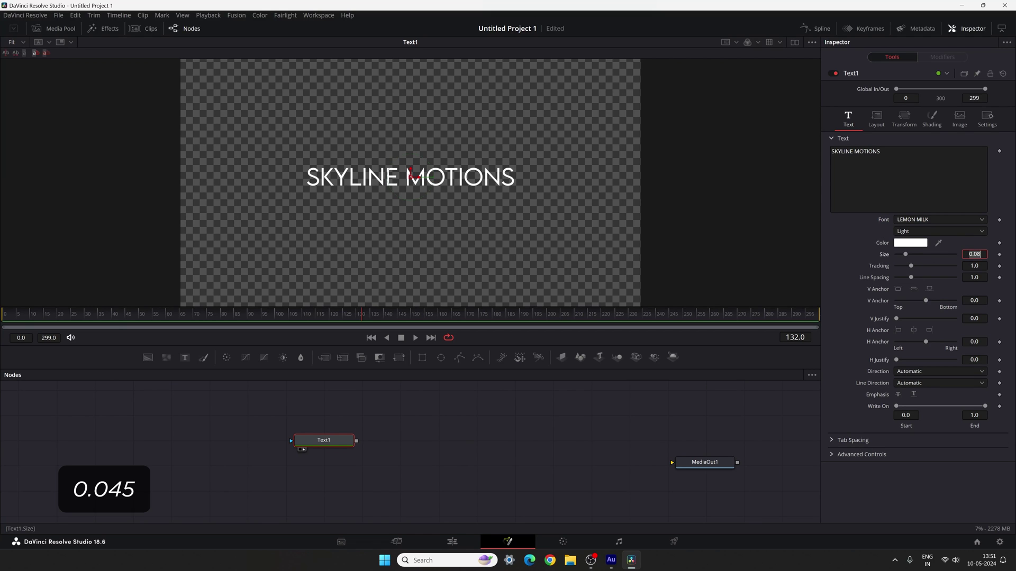
text(0.045)
key(Return)
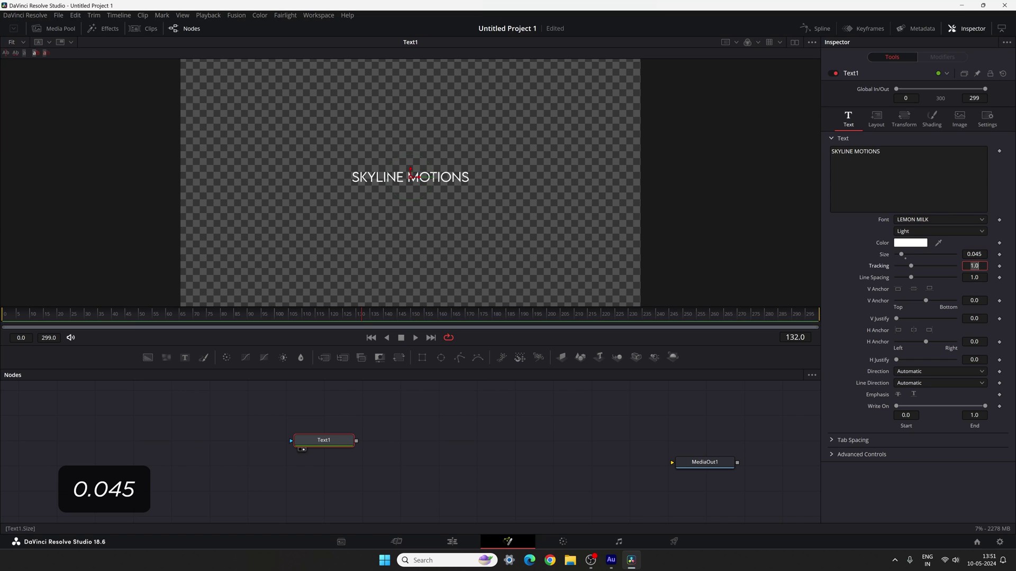
drag(911, 266, 923, 268)
click(974, 265)
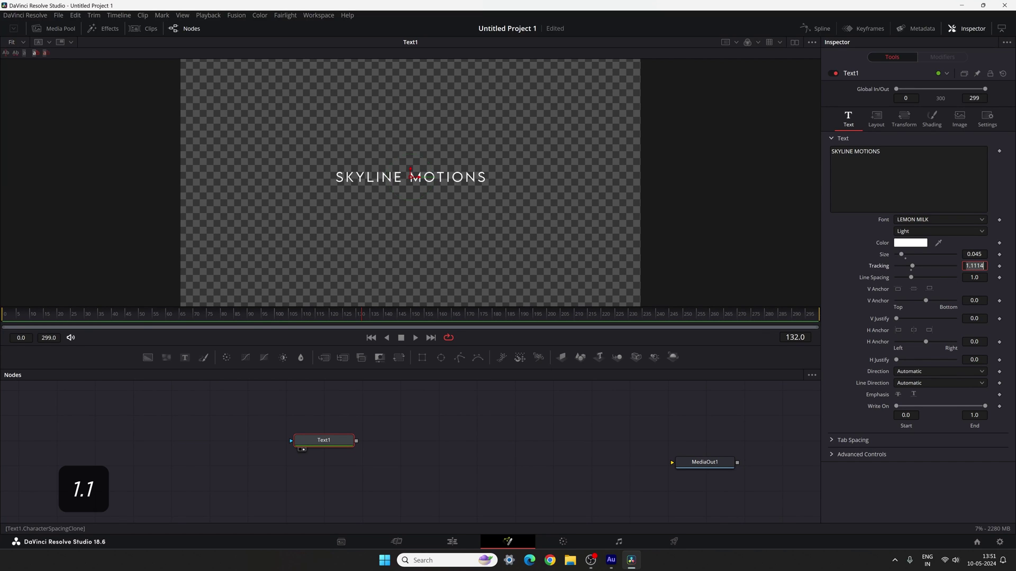
text(1.1)
key(Tab)
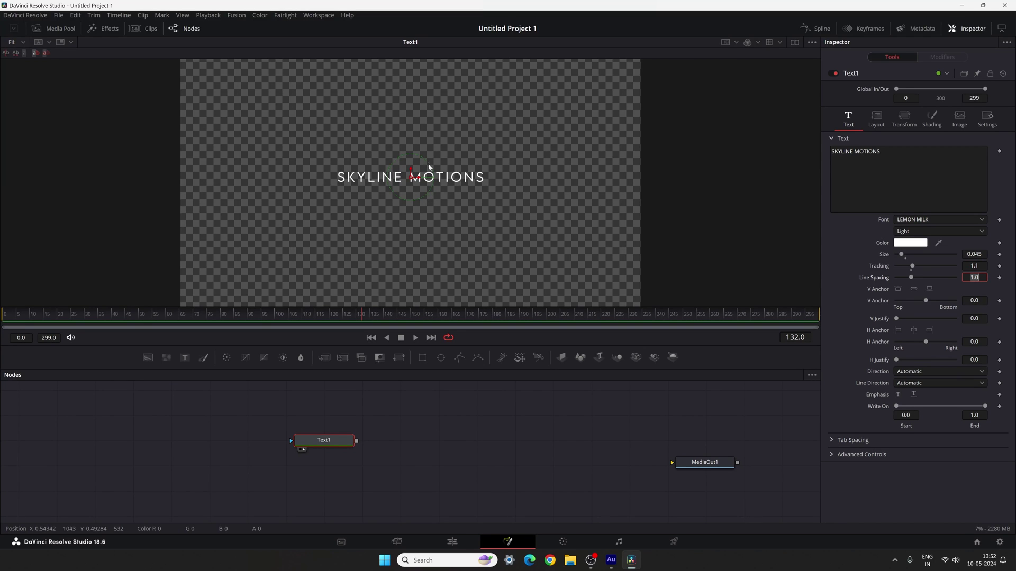
Show the guides in the viewer and check the title's centering against them up close
right_click(406, 132)
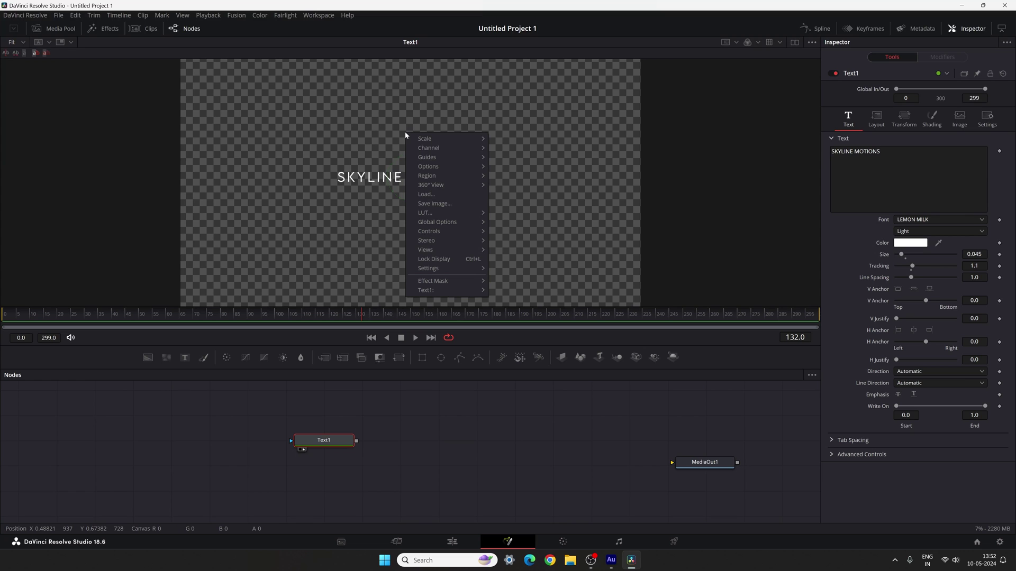
mouse_move(455, 157)
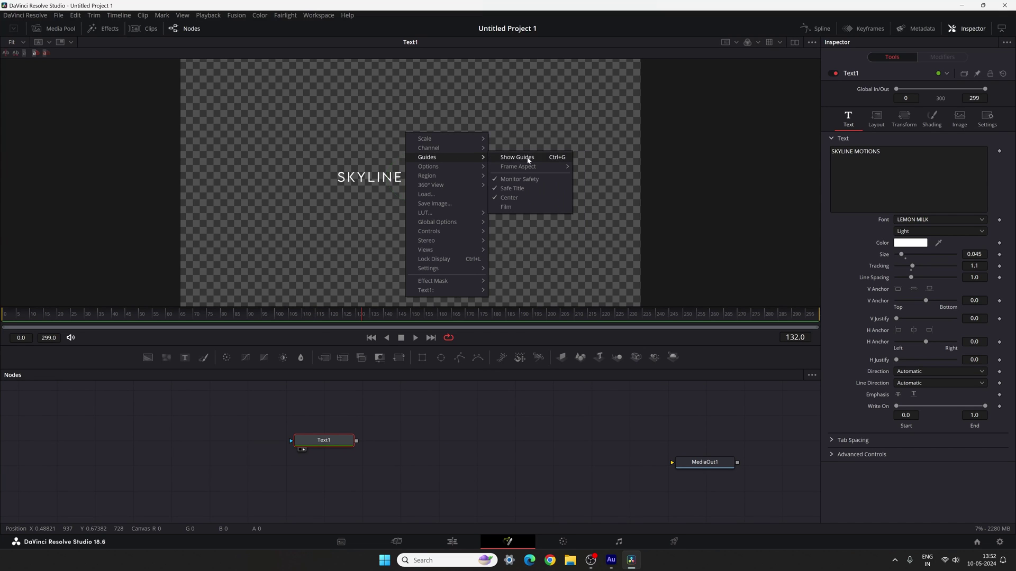
click(527, 157)
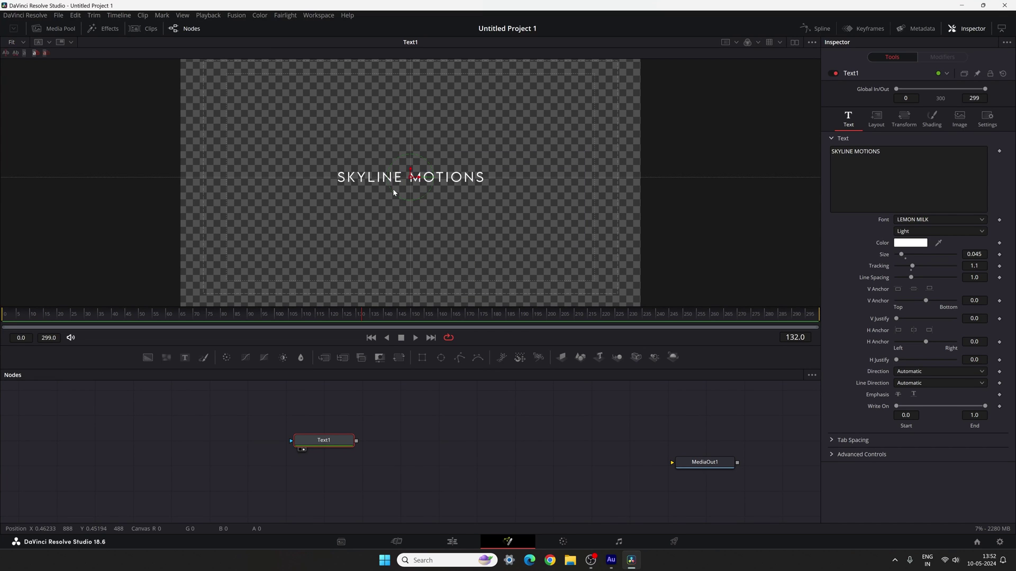
scroll(393, 191, up, 2)
scroll(392, 192, up, 2)
scroll(393, 188, up, 2)
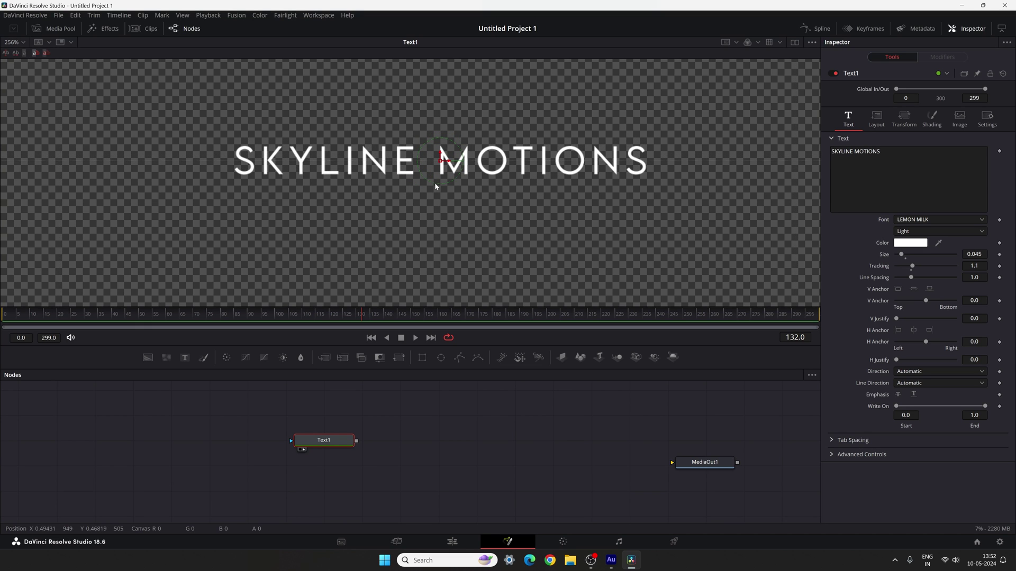
scroll(409, 191, down, 1)
scroll(409, 190, down, 2)
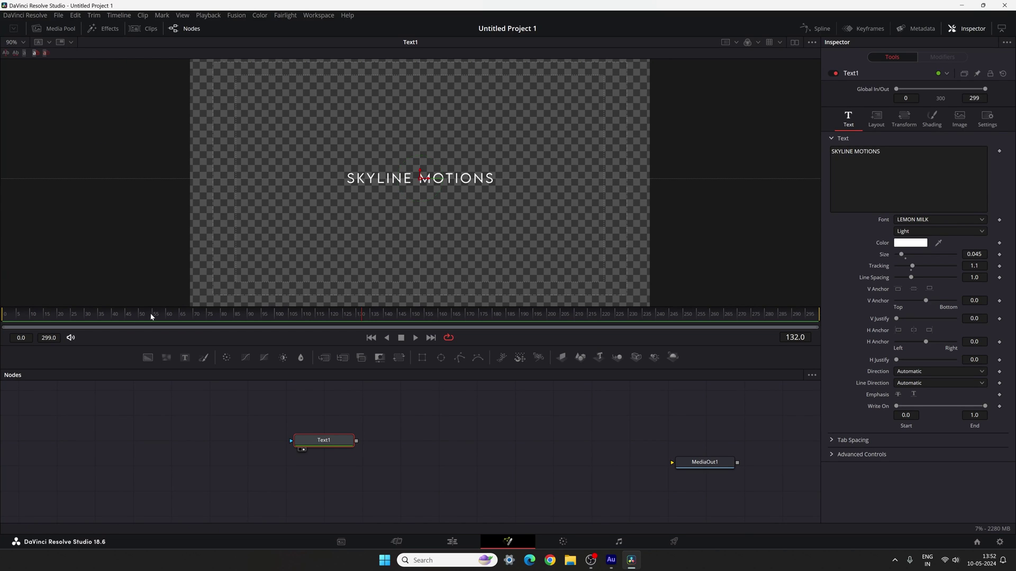
Keyframe the text fill's opacity at 1.0 on frame 60 and at its minimum on the first frame to create a fade-in
mouse_move(150, 316)
mouse_down()
mouse_move(141, 317)
mouse_move(167, 321)
mouse_up()
click(932, 119)
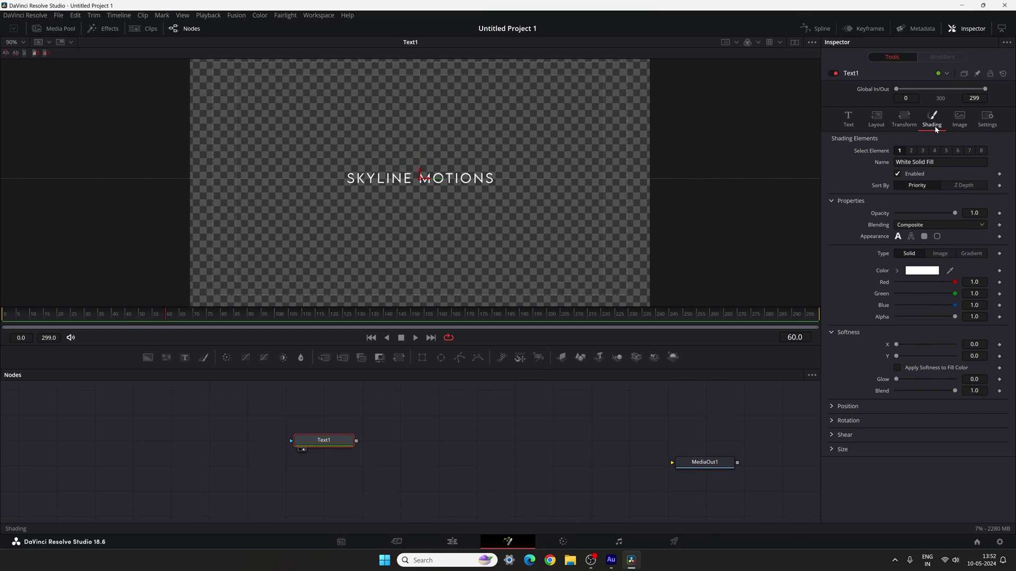
right_click(882, 218)
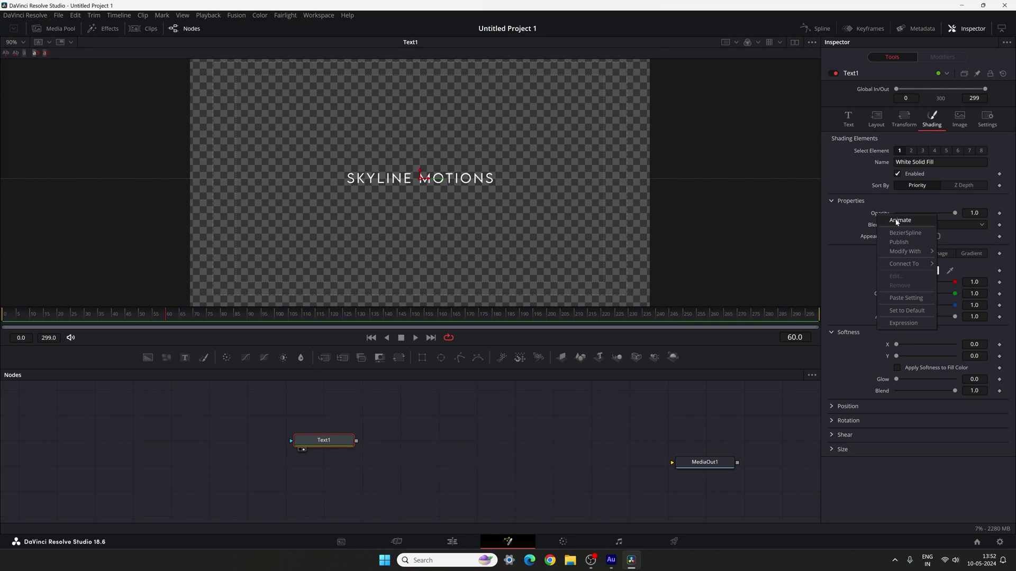
click(887, 221)
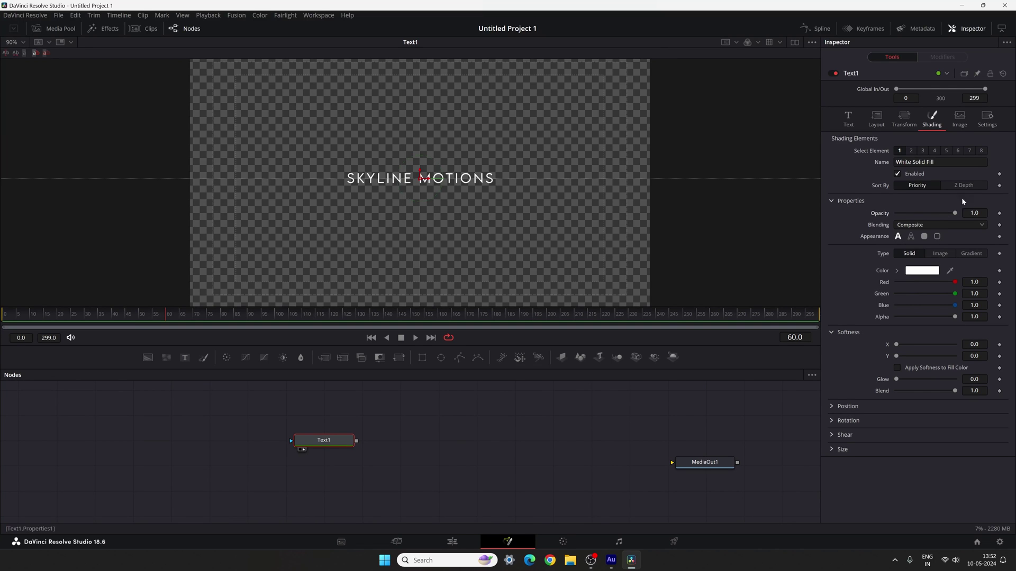
click(999, 214)
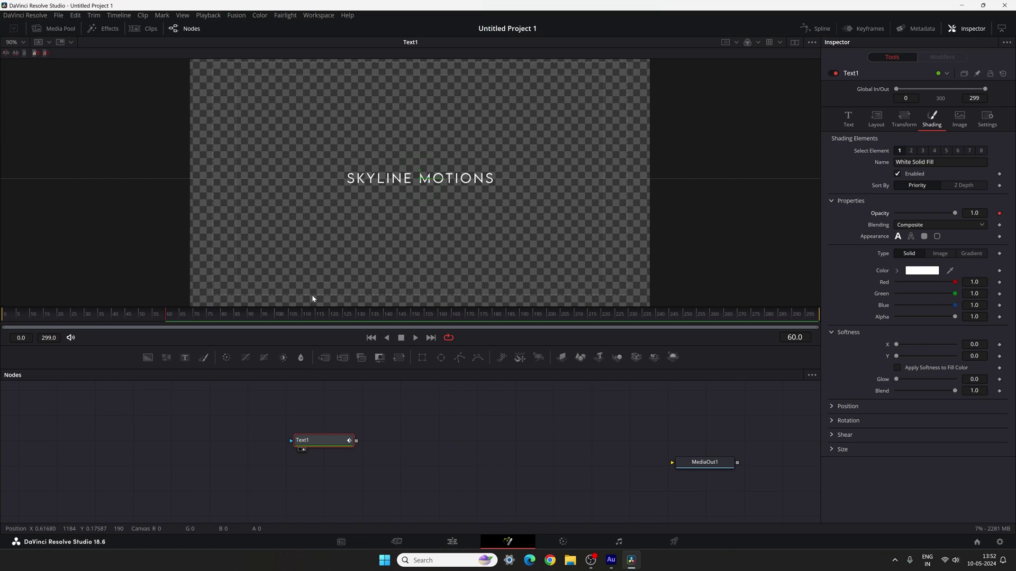
click(26, 325)
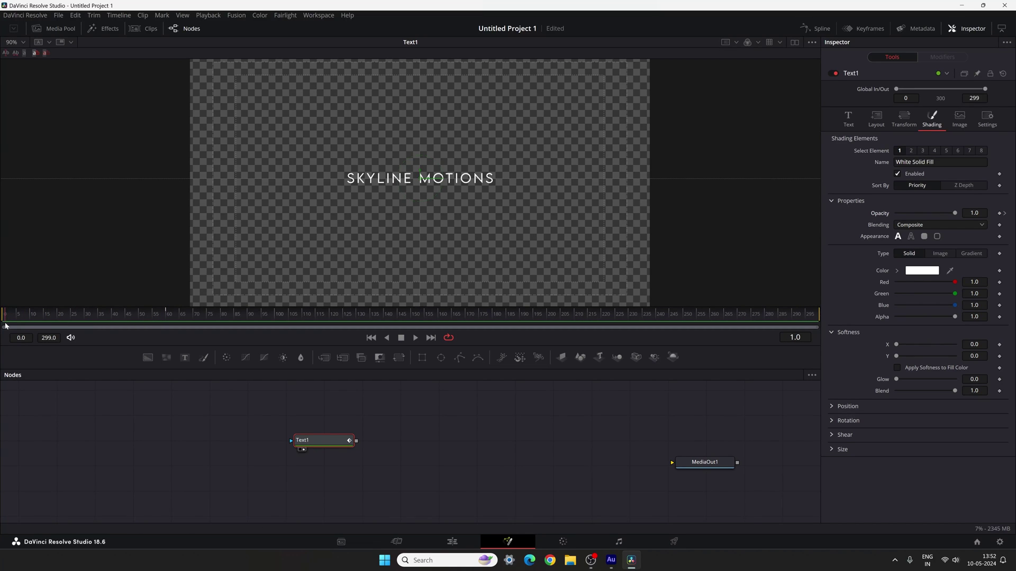
drag(5, 325, 3, 326)
drag(952, 215, 896, 214)
Keyframe the text fill's opacity at 1.0 on frame 240 and at its minimum on the last frame, and play back the fades
click(596, 320)
drag(629, 320, 659, 320)
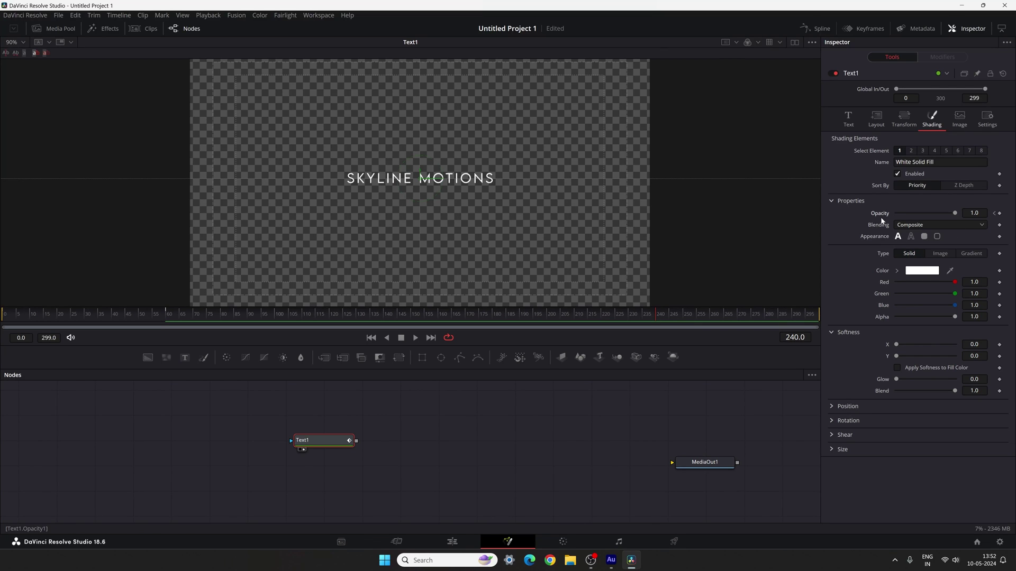
click(999, 216)
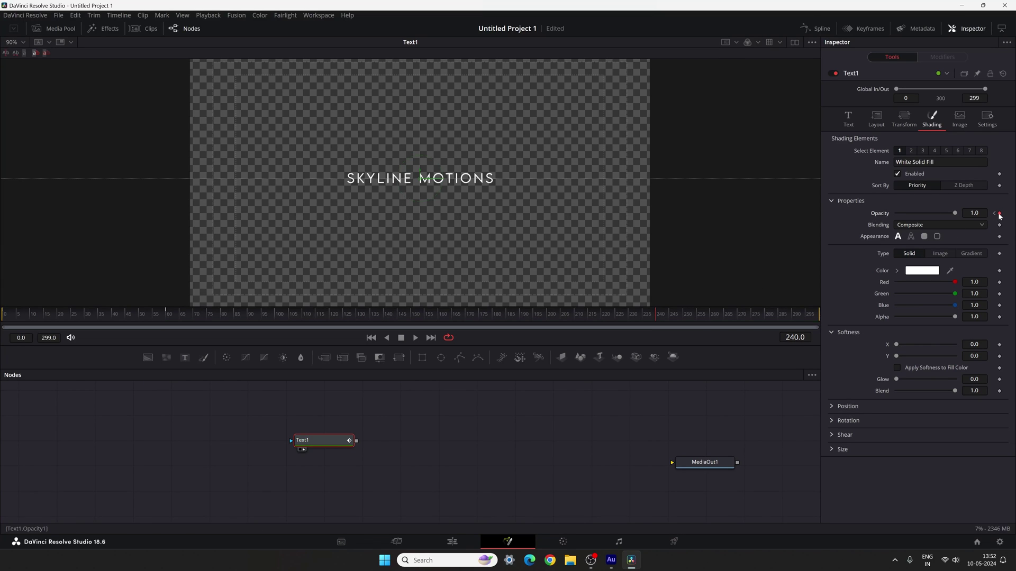
drag(761, 310, 874, 315)
drag(956, 215, 894, 213)
key(space)
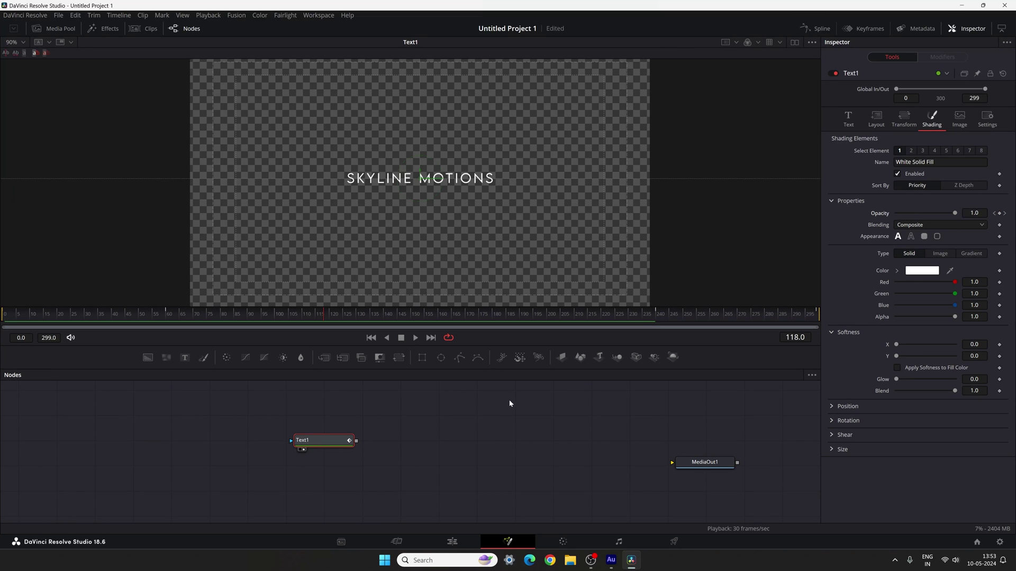
Show the title's Opacity curve in the Spline editor and smooth the fade-in and fade-out keyframes
click(815, 29)
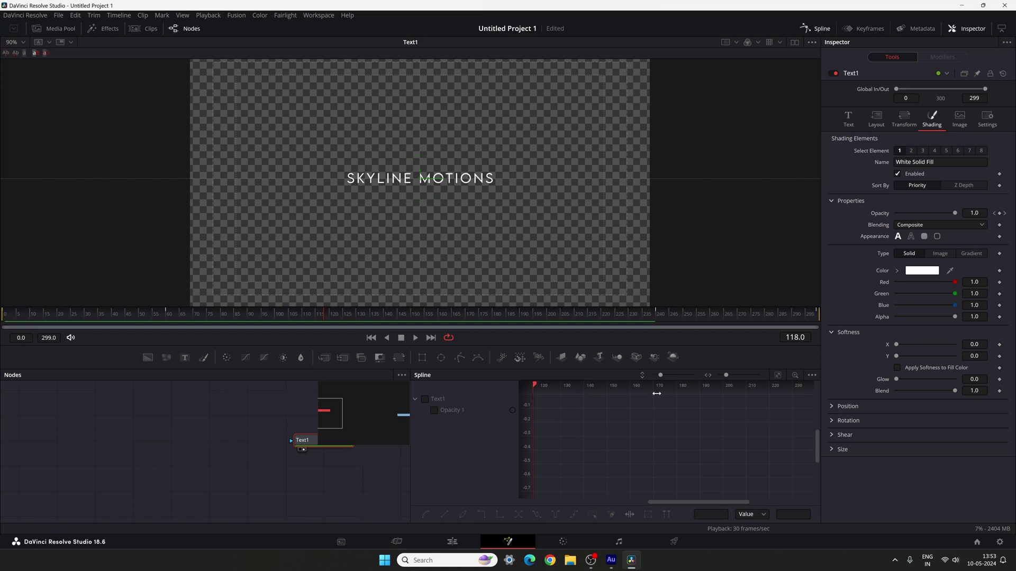
click(436, 411)
click(777, 375)
drag(615, 395, 550, 497)
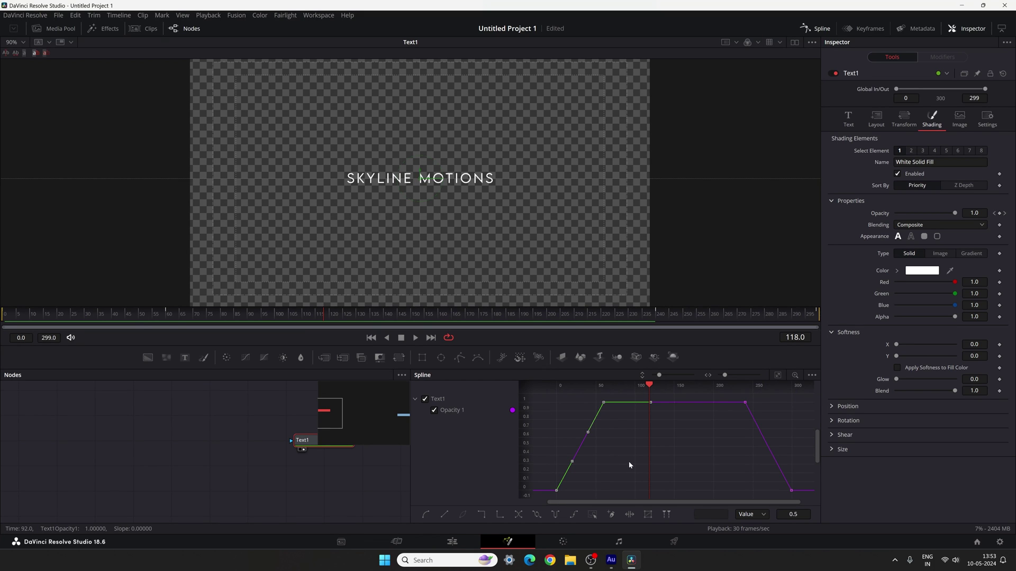
key(s)
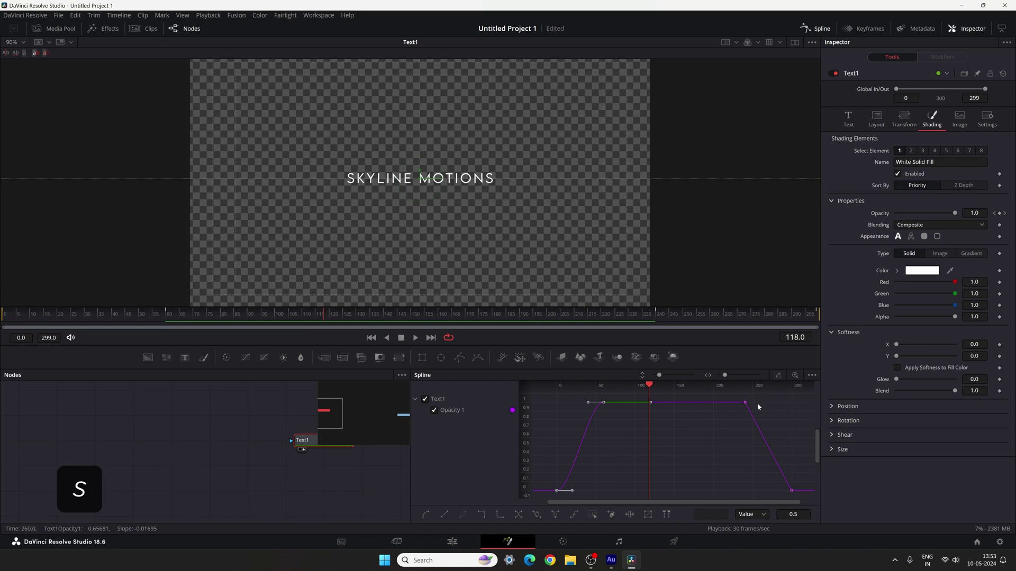
drag(738, 395, 803, 500)
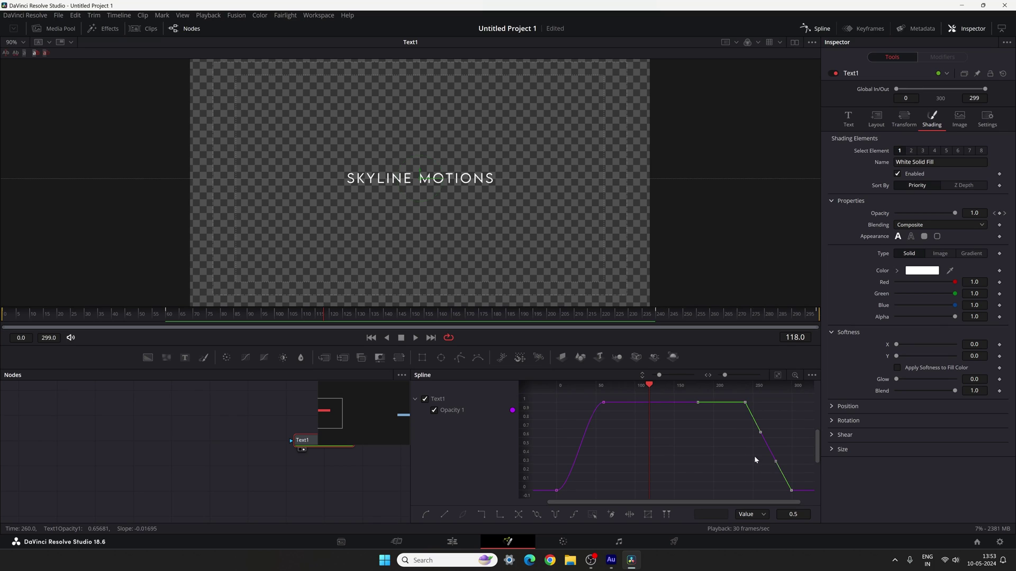
key(s)
click(729, 437)
Close the Spline editor, play back the smoothed fade from the first frame and save the project
click(816, 28)
key(Home)
key(space)
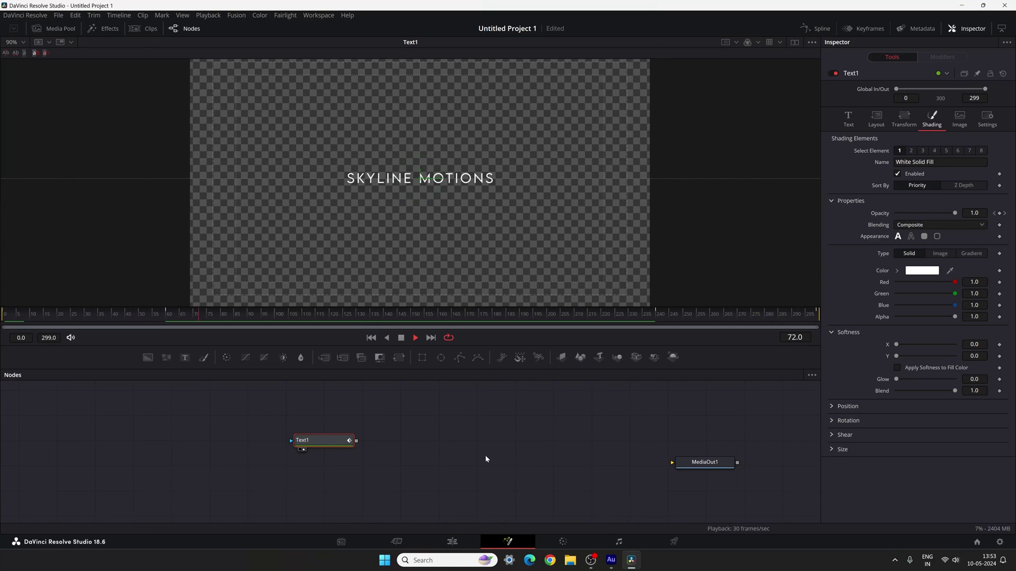
key(space)
key(ctrl+s)
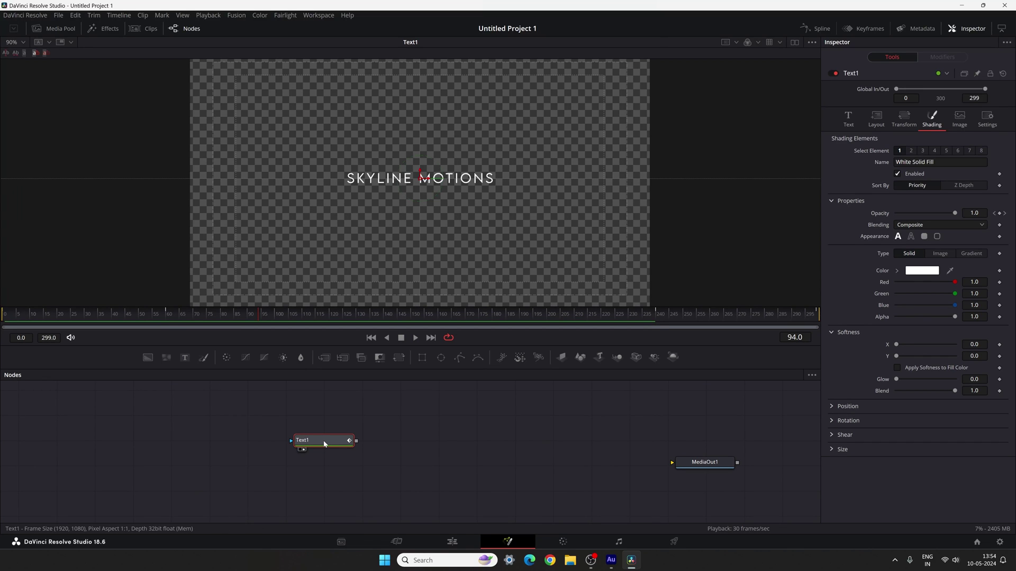
Add a Transform node after Text1 and keyframe its Size at 0.8 on the last frame, 299
click(401, 359)
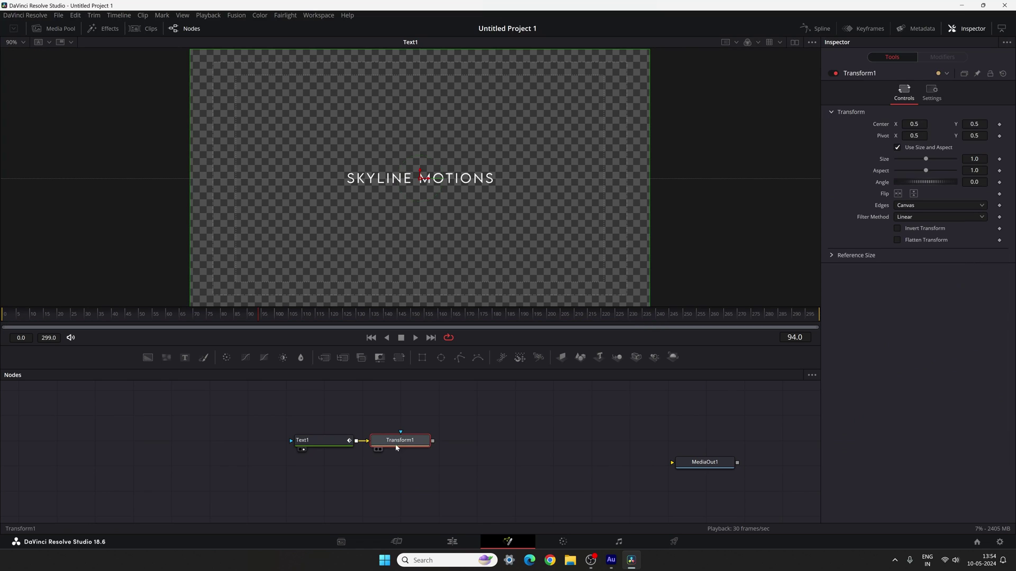
drag(396, 448, 482, 446)
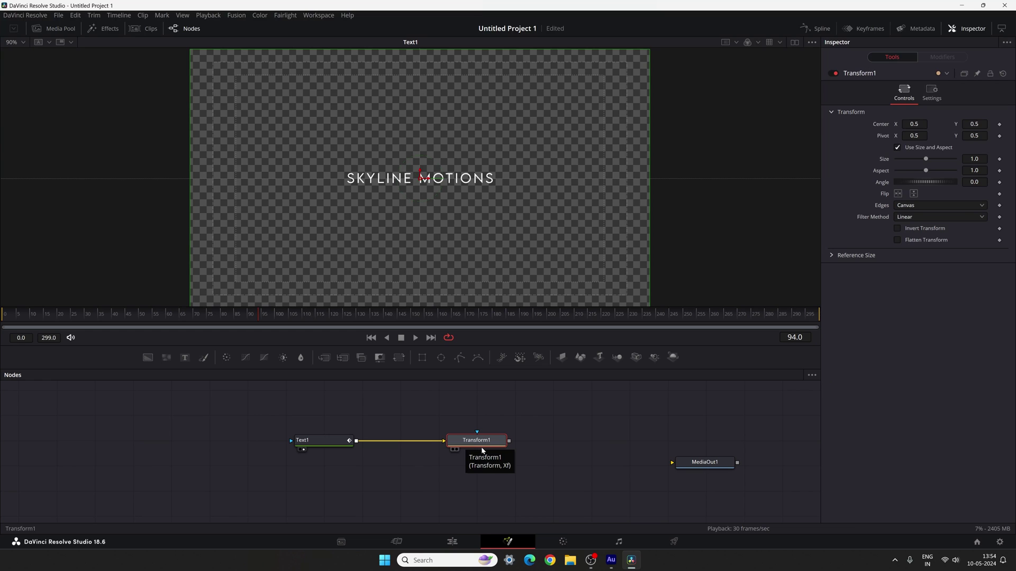
click(490, 314)
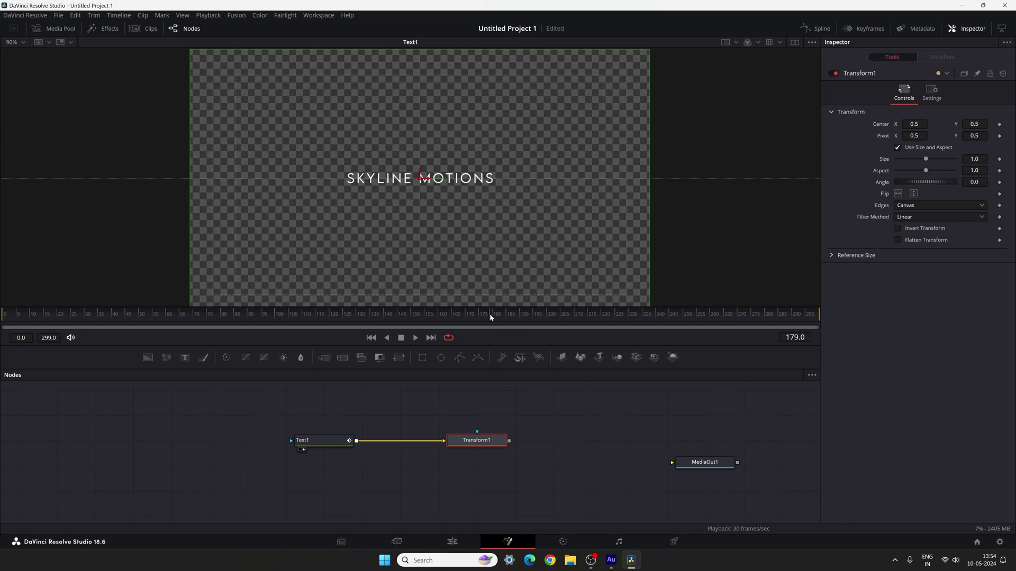
drag(490, 314, 819, 312)
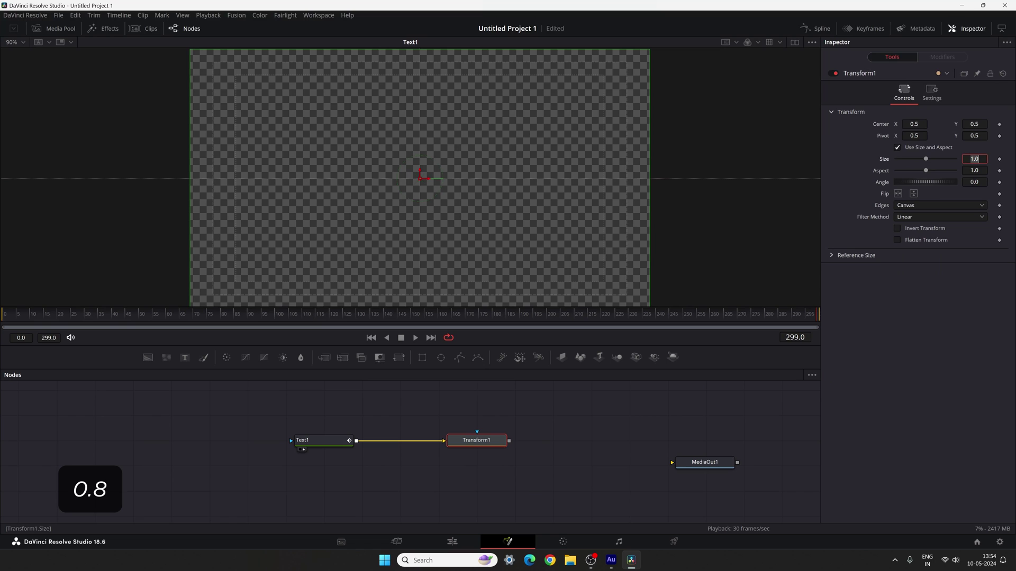
click(962, 169)
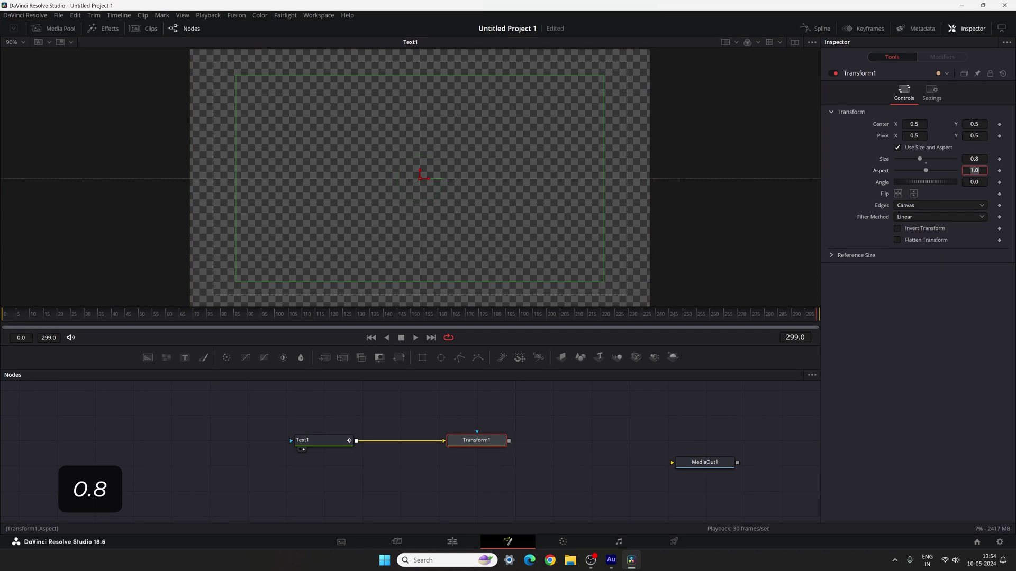
right_click(888, 161)
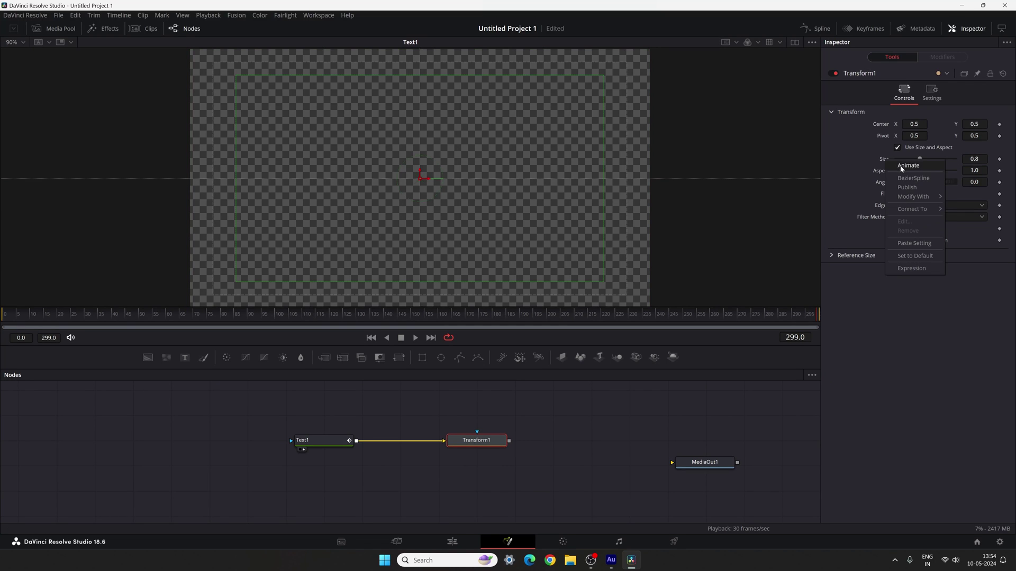
click(908, 166)
Keyframe the Transform's Size at 1.0 on frame 0 and view the Transform's output partway through the animation
drag(541, 323, 9, 334)
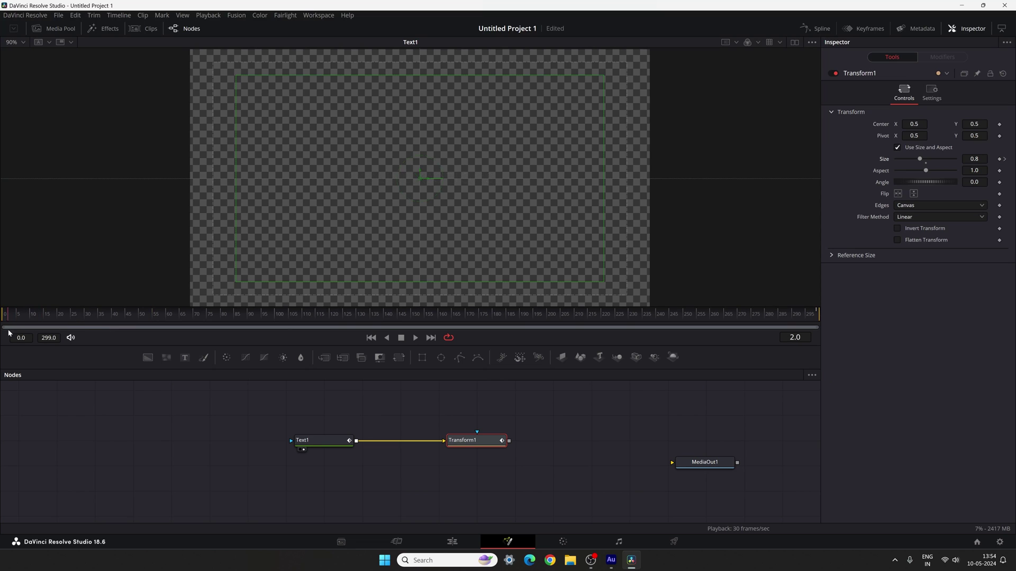
click(925, 165)
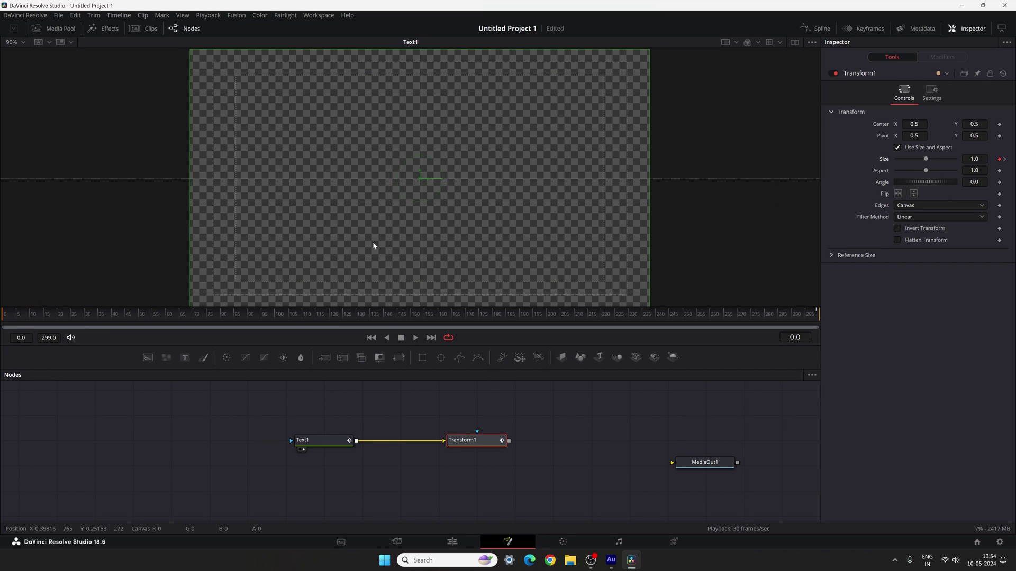
key(1)
click(361, 314)
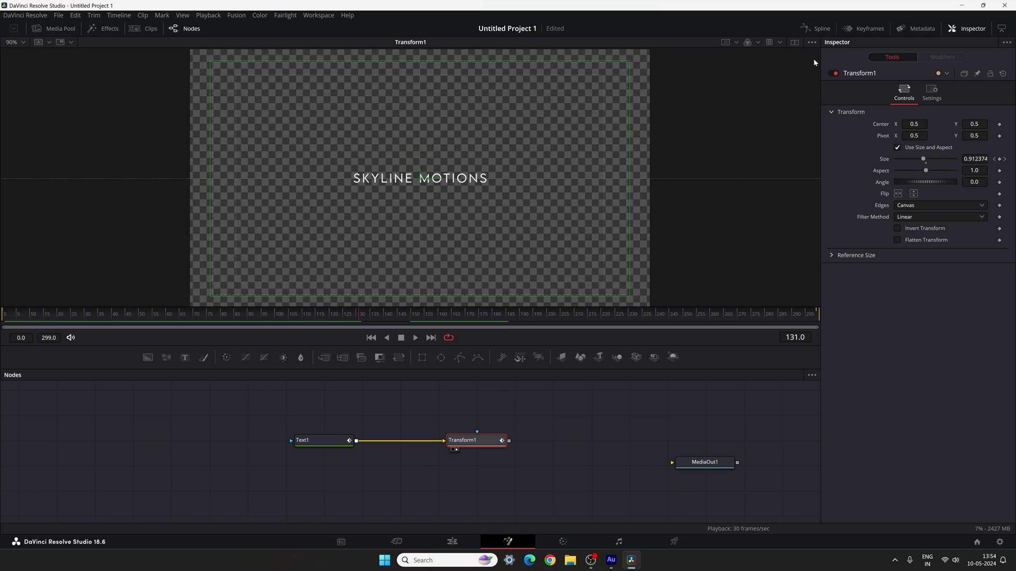
Isolate the Transform's Size curve in the Spline editor and smooth both of its keyframes
click(816, 30)
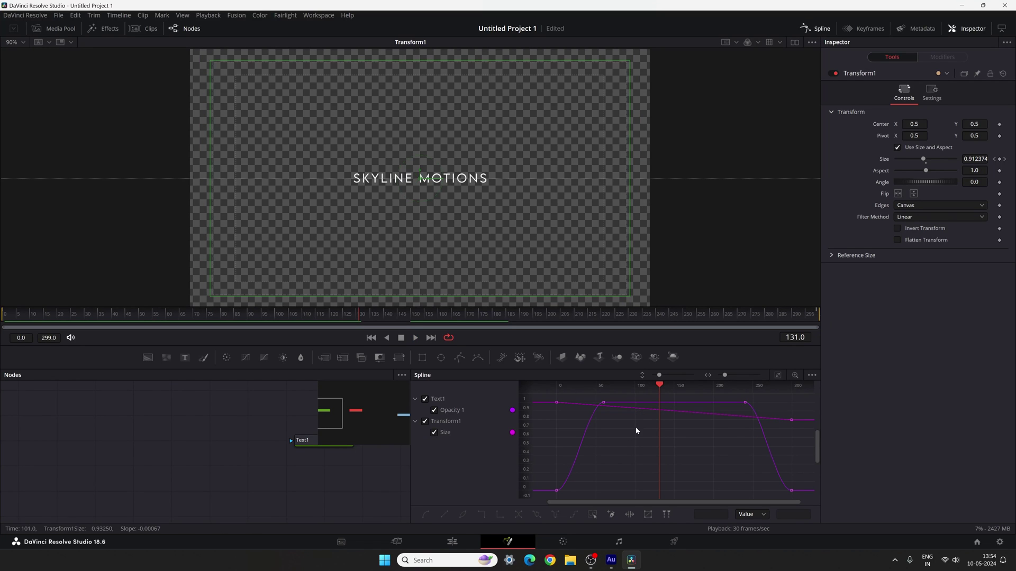
click(426, 400)
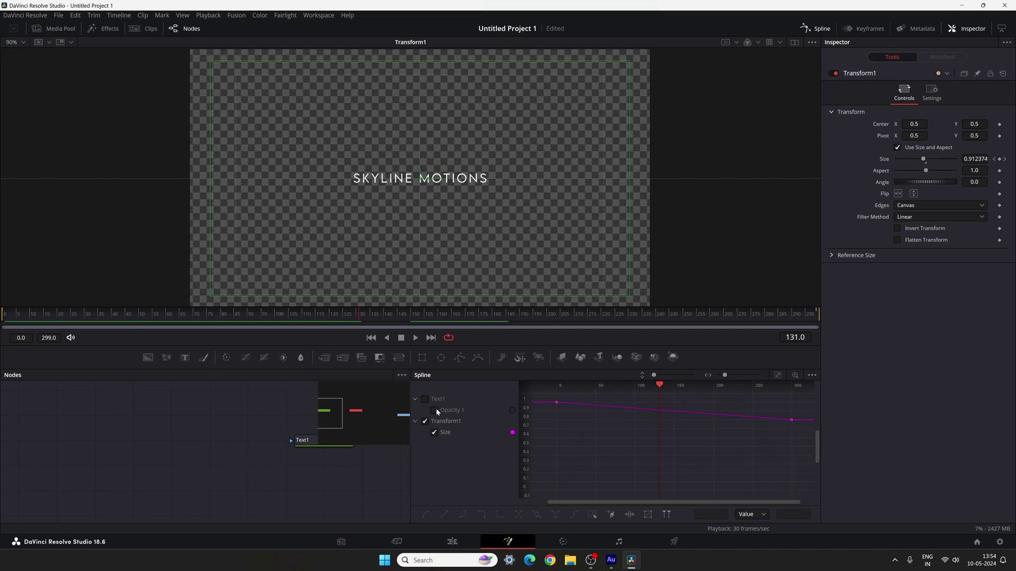
click(777, 375)
drag(545, 396, 805, 498)
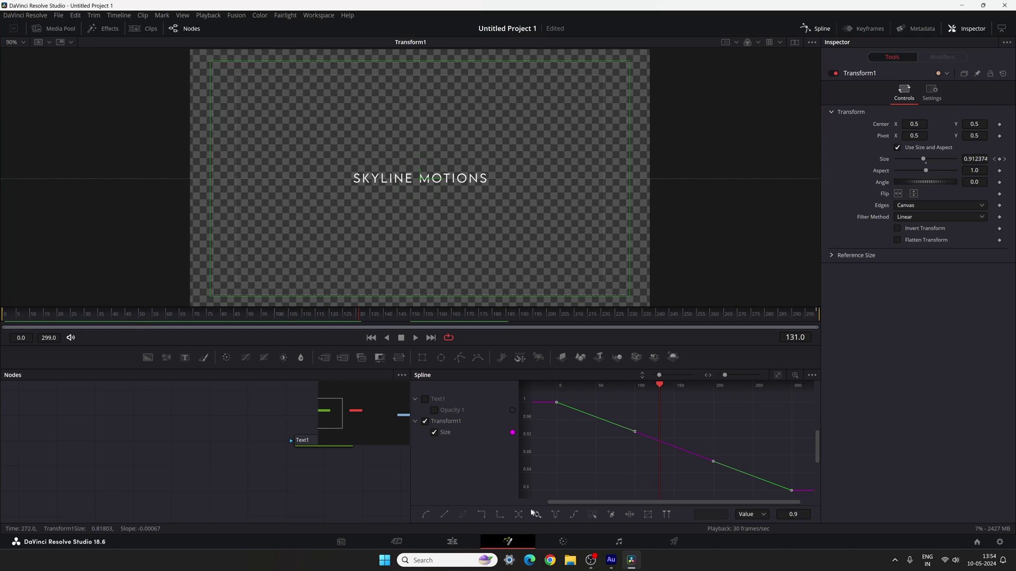
click(426, 513)
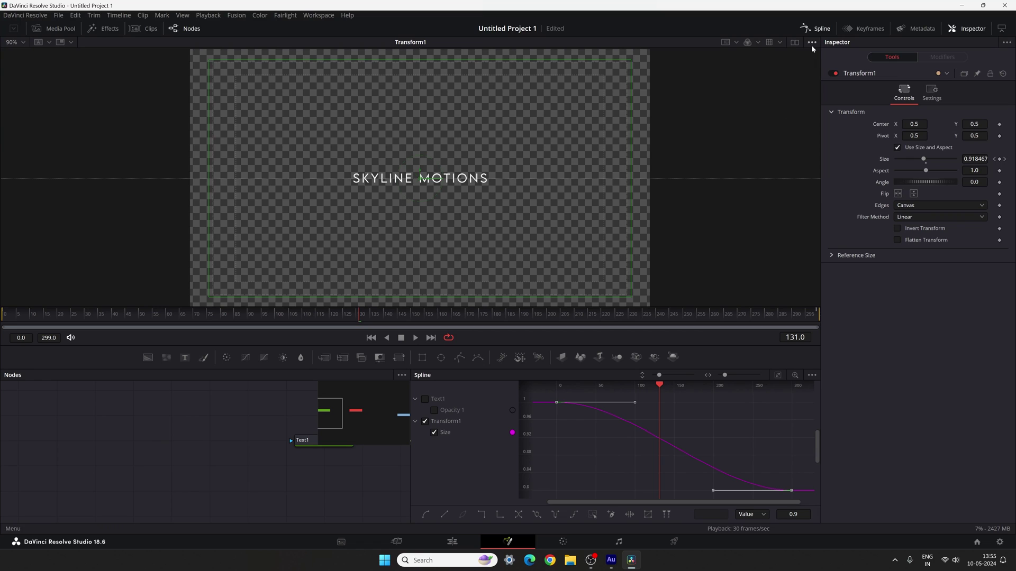
click(812, 31)
click(544, 411)
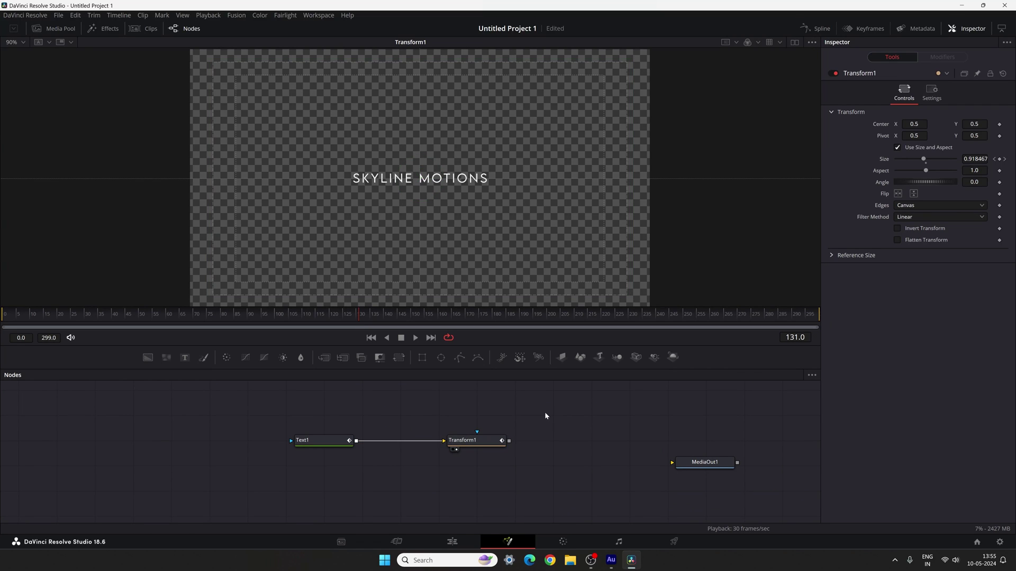
Connect Transform1 to MediaOut1 and play the title over the forest clip from the start on the Edit page
drag(509, 440, 705, 440)
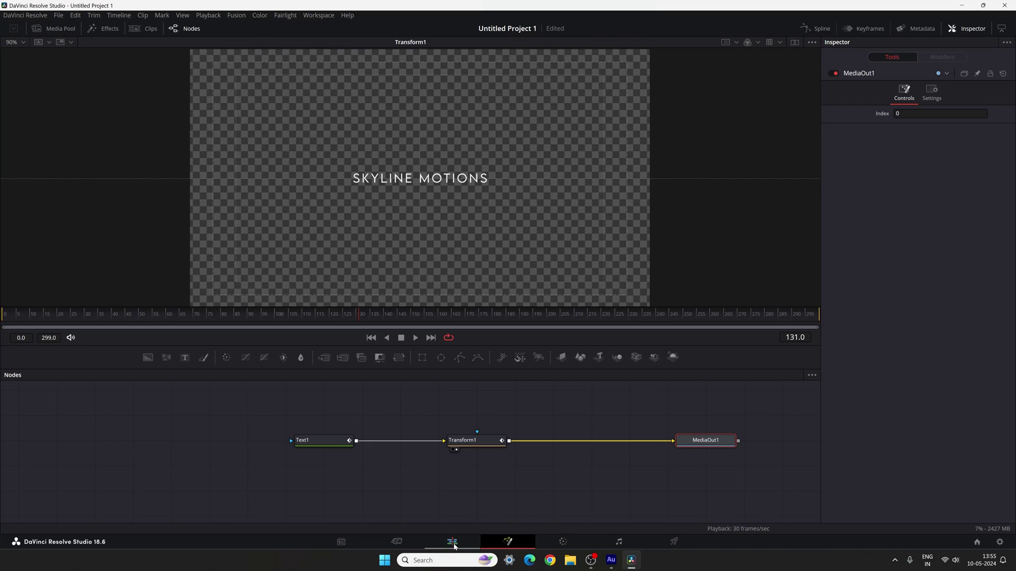
click(452, 542)
key(Home)
key(space)
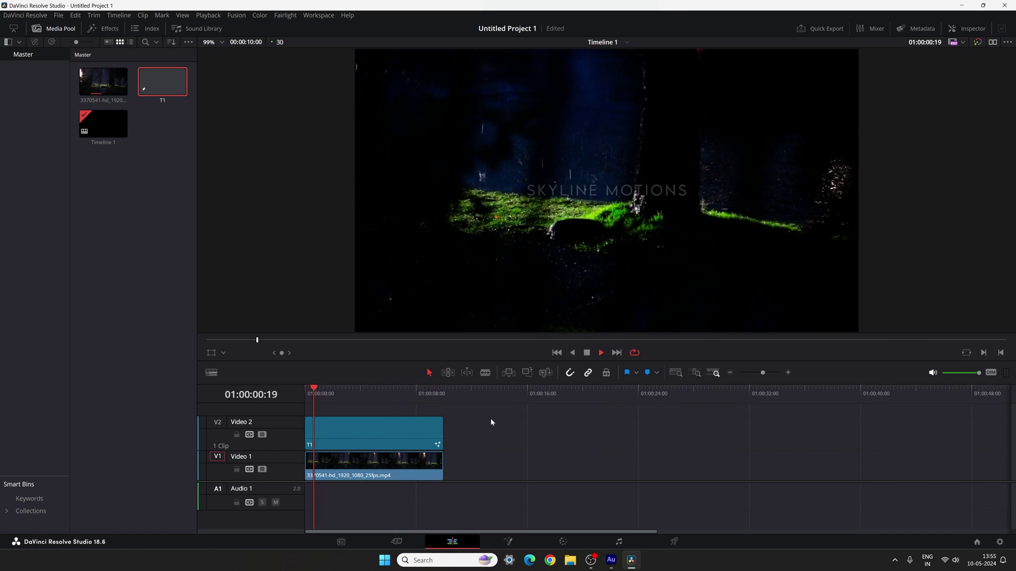
key(space)
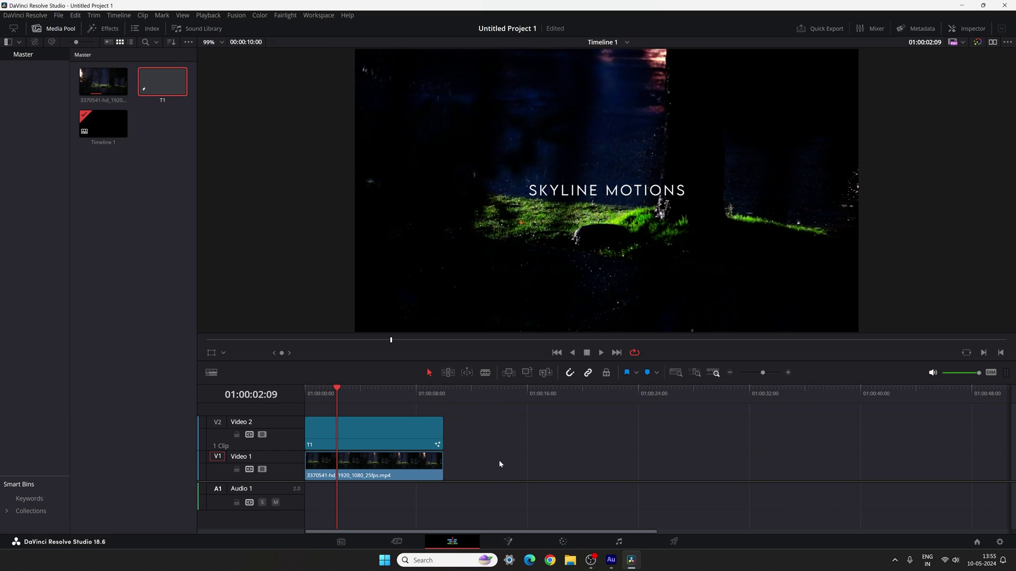
Return to the Fusion page, move Text1 further away from Transform1 and paste a copy of the text node
click(506, 541)
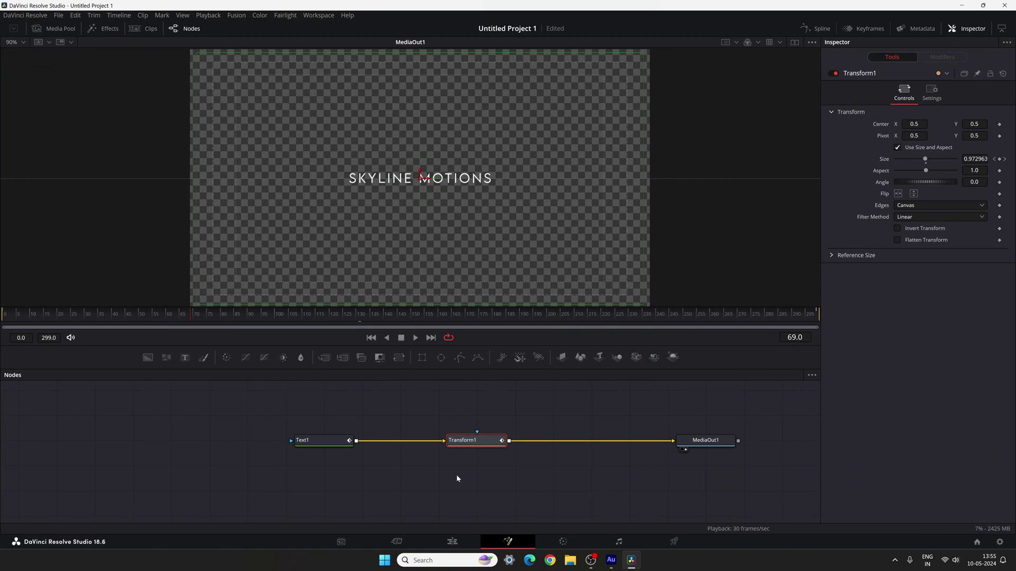
drag(321, 442, 244, 443)
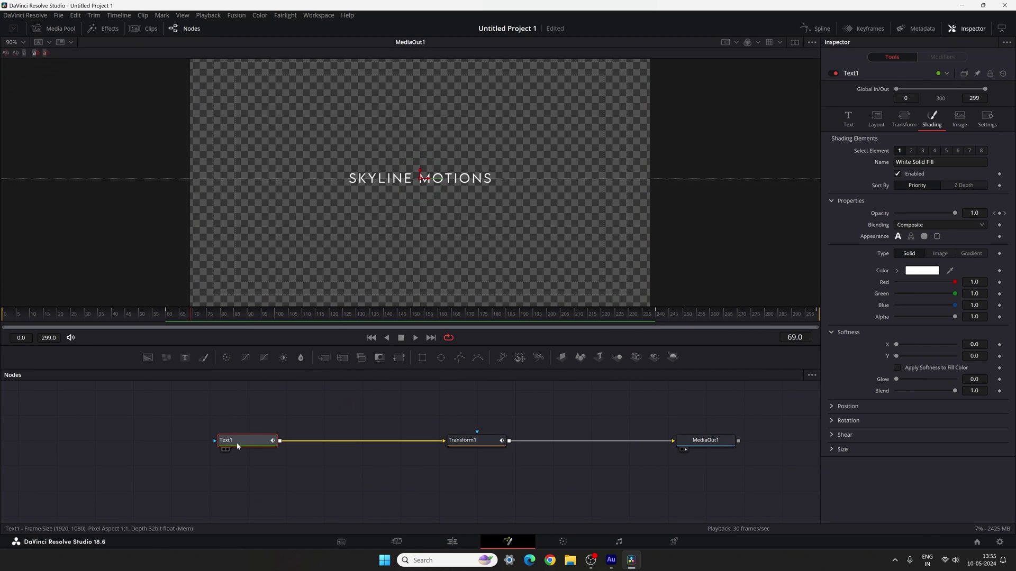
click(245, 447)
key(ctrl+c)
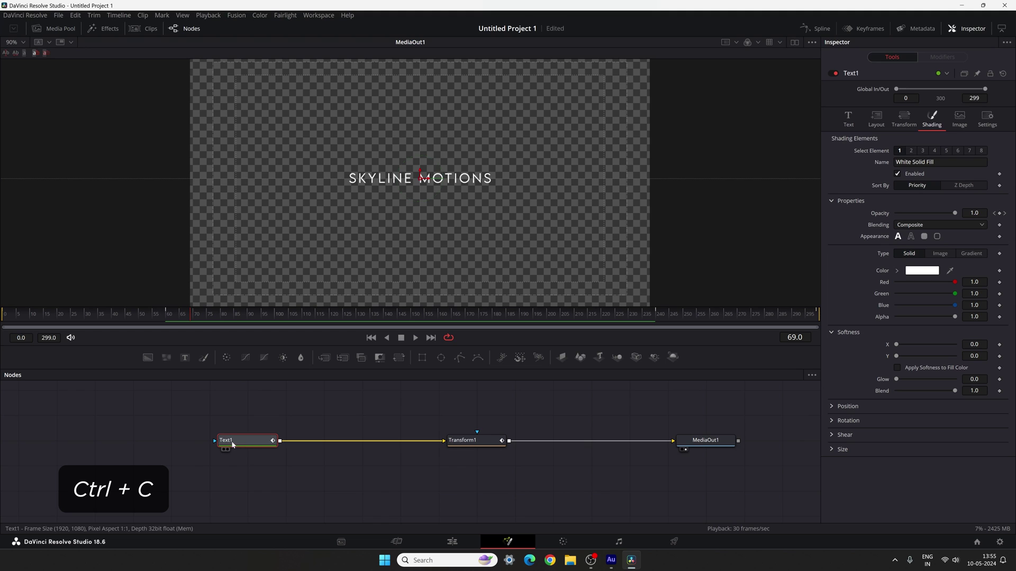
click(344, 413)
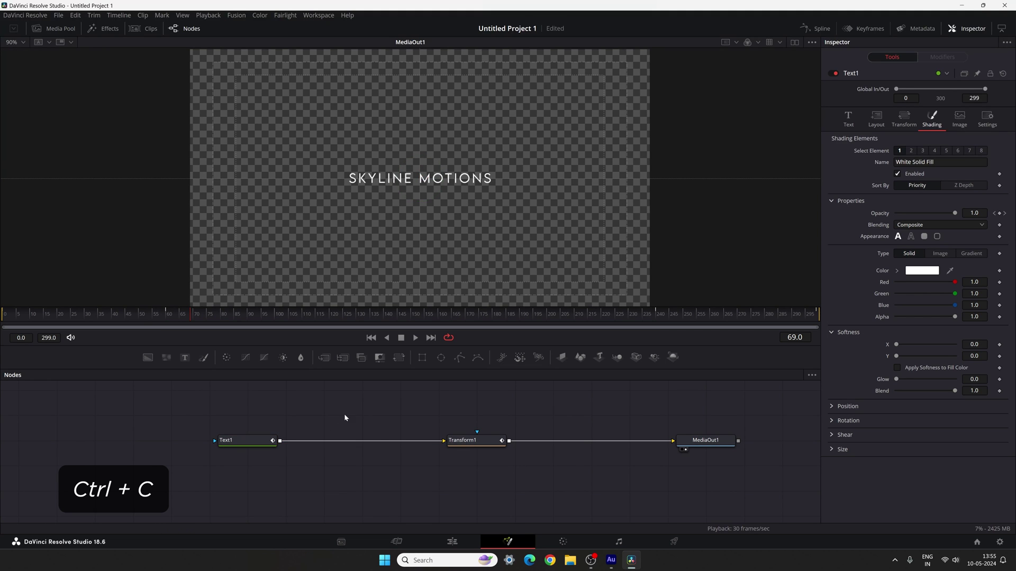
key(ctrl+v)
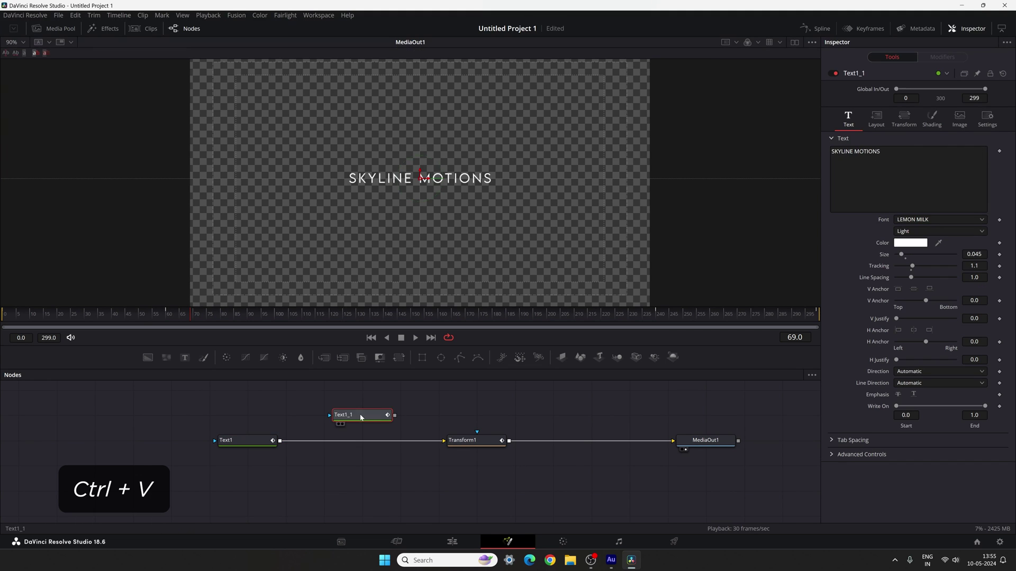
Insert a Merge node between Text1 and Transform1, with the copied text as its foreground, and align it with the chain
drag(324, 359, 352, 471)
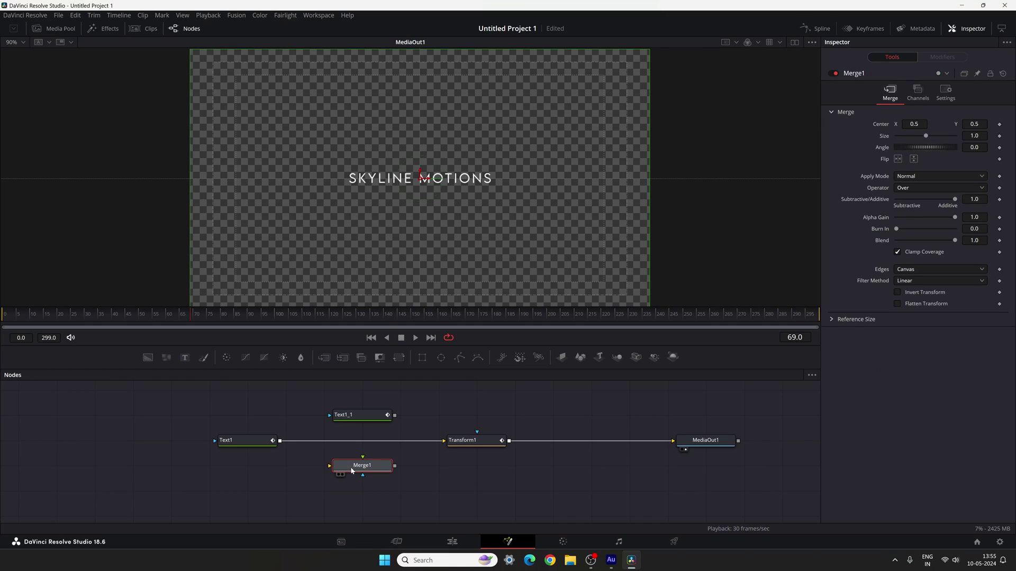
key(shift)
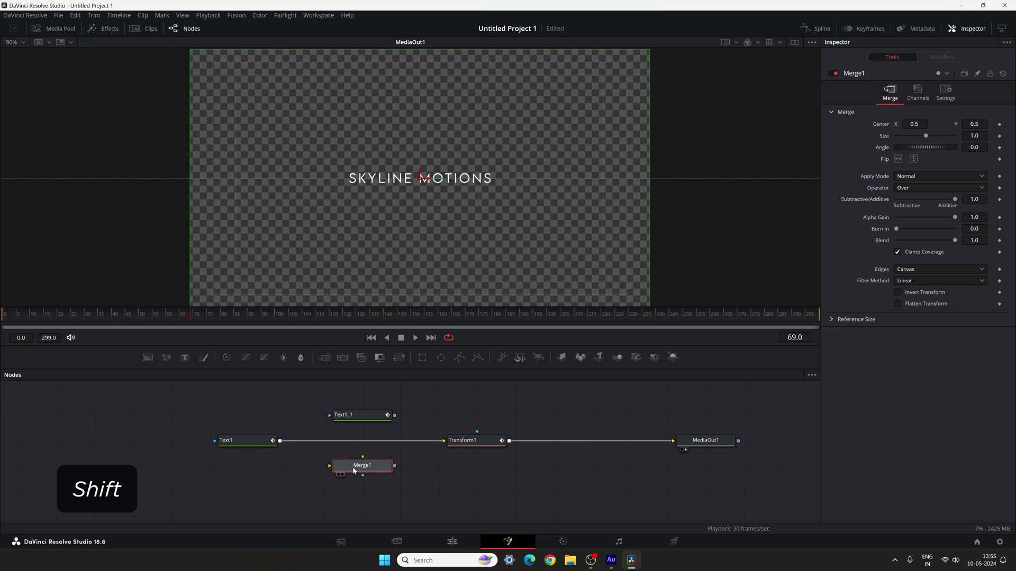
drag(359, 471, 359, 422)
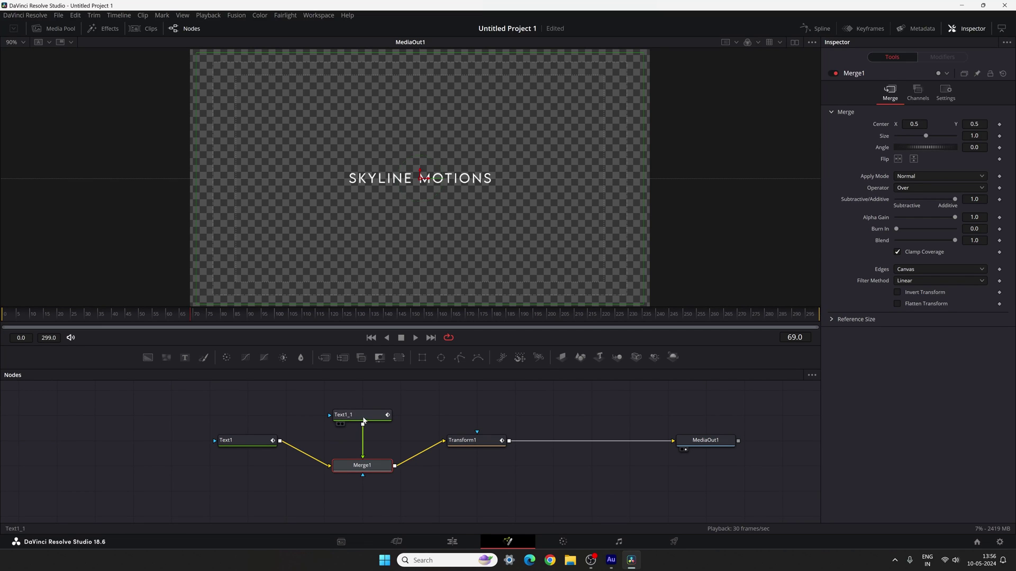
drag(367, 467, 368, 450)
Move the copied title slightly below the frame's center and the original slightly above it, stacking them as two lines
click(362, 421)
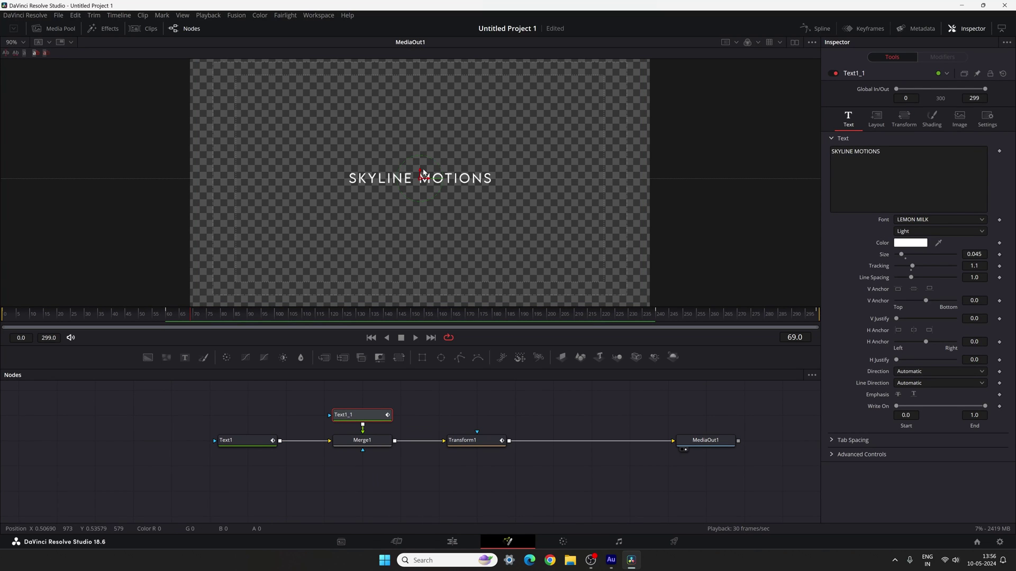
drag(420, 177, 420, 184)
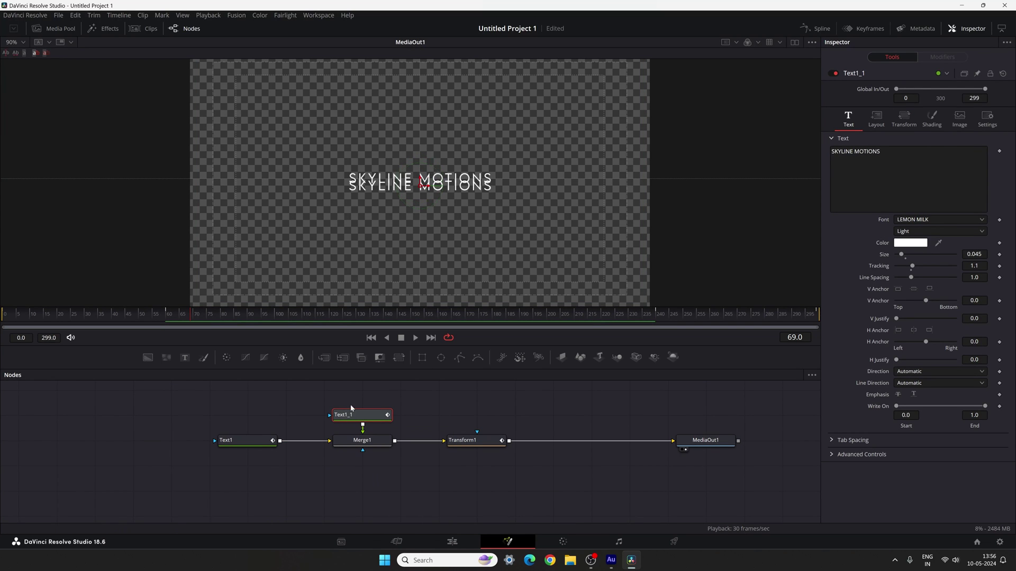
click(229, 440)
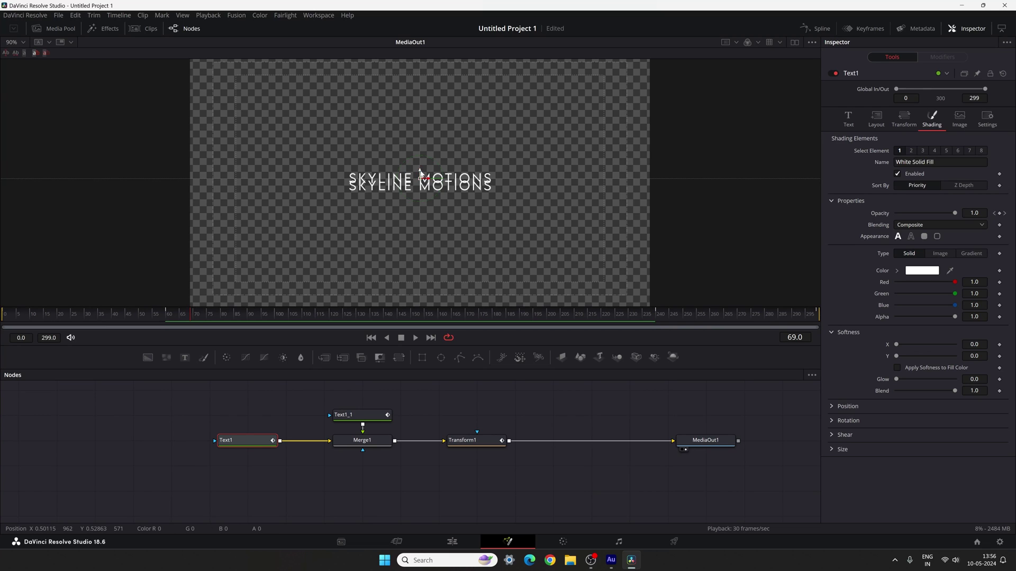
drag(424, 179, 423, 172)
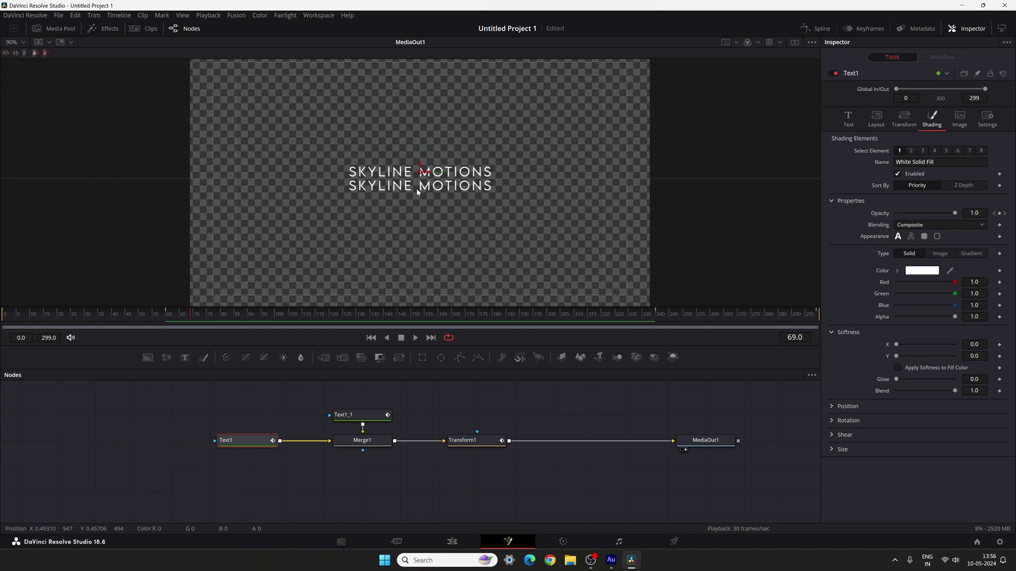
Change the text of the copied title node Text1_1 to "PRESENTS"
scroll(417, 189, up, 5)
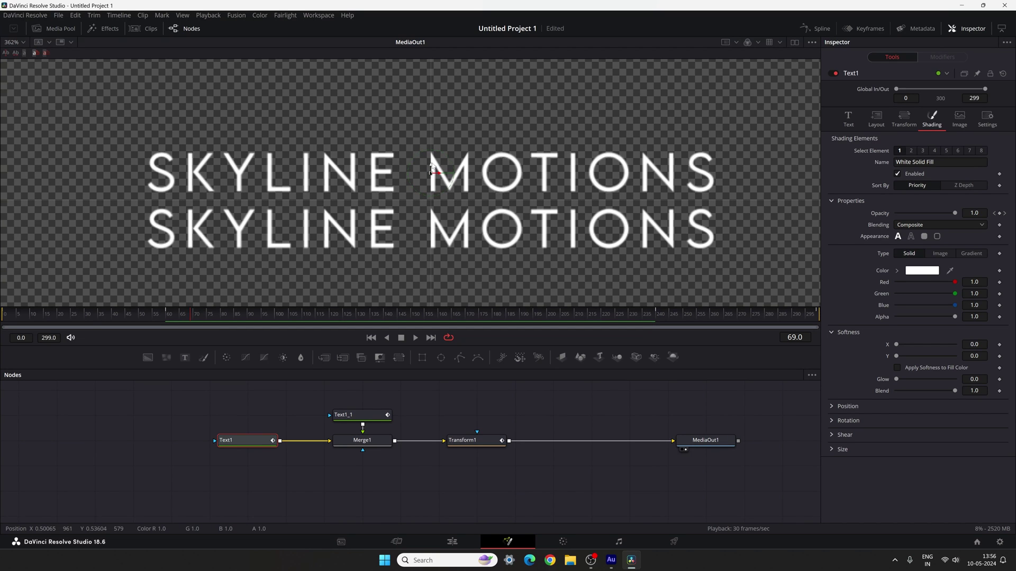
click(363, 419)
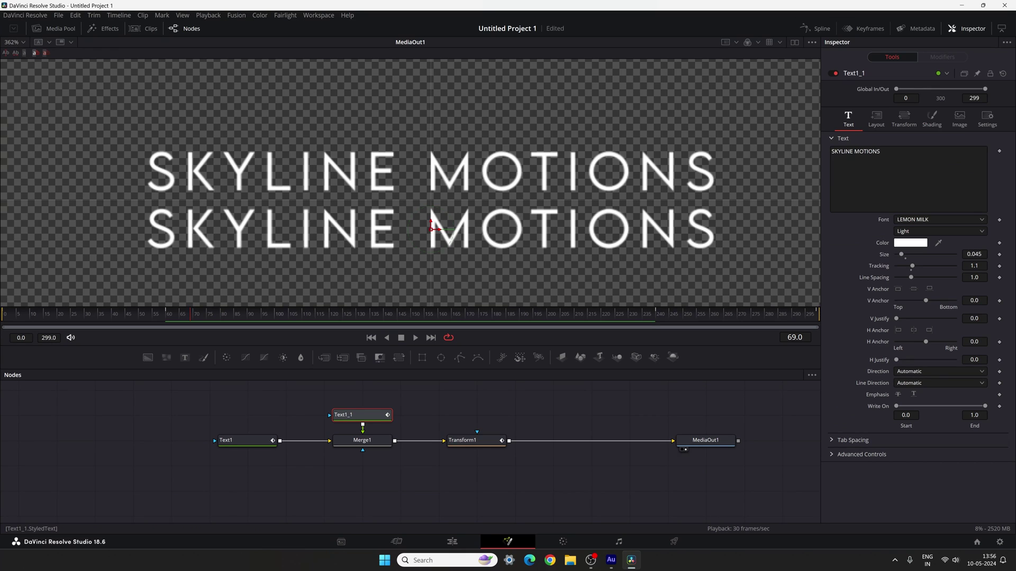
click(847, 153)
key(ctrl+a)
text(PRESE)
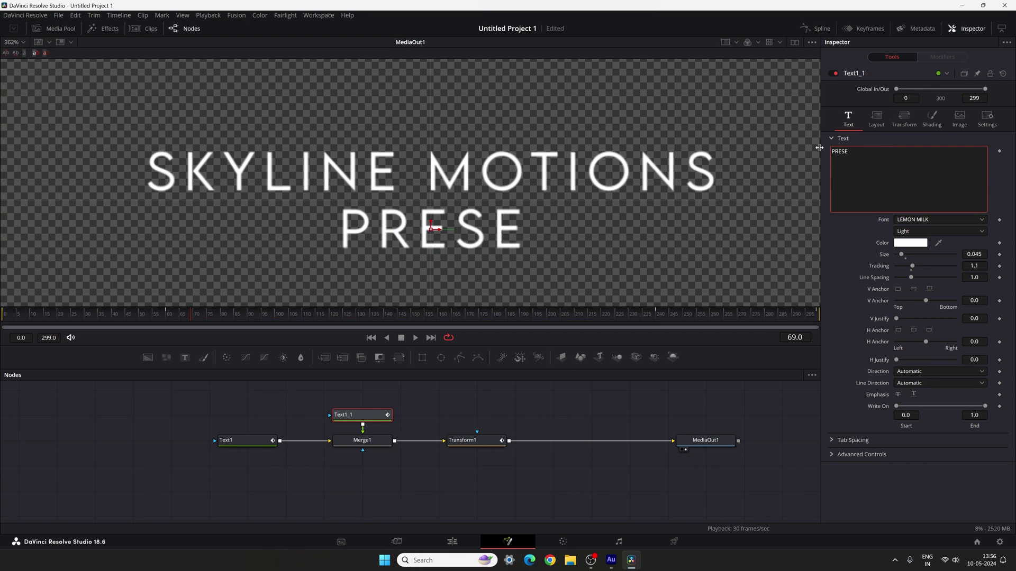
text(NTS)
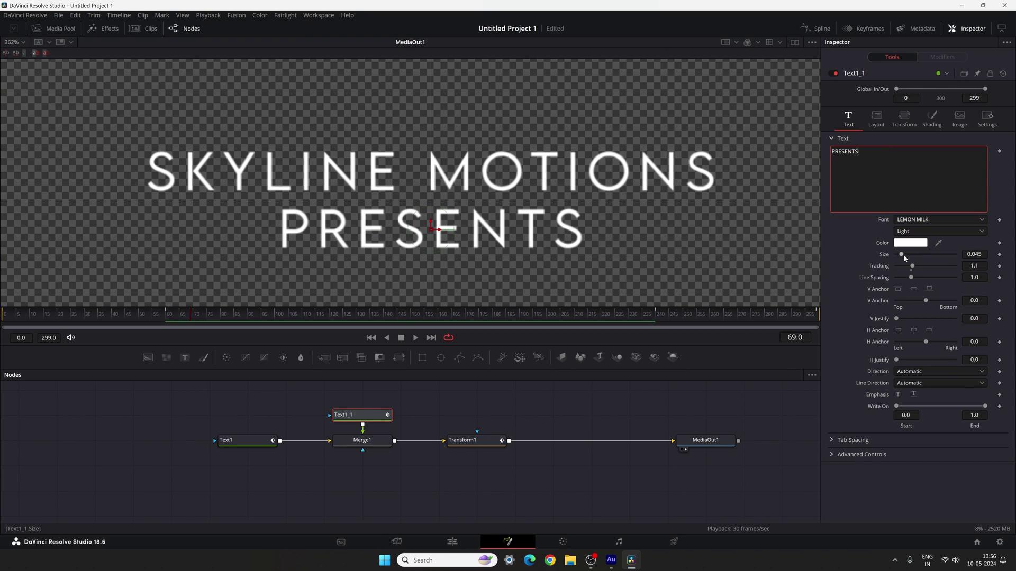
Give the PRESENTS line a size of 0.03 and tracking of about 1.21, nudged slightly up towards the first line
drag(901, 257, 886, 256)
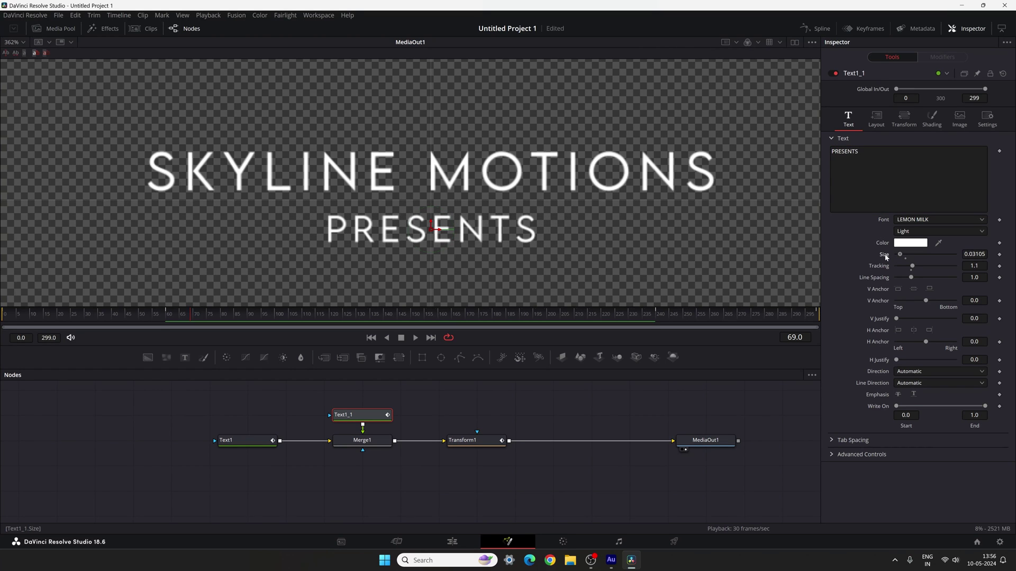
text(0.03)
key(Tab)
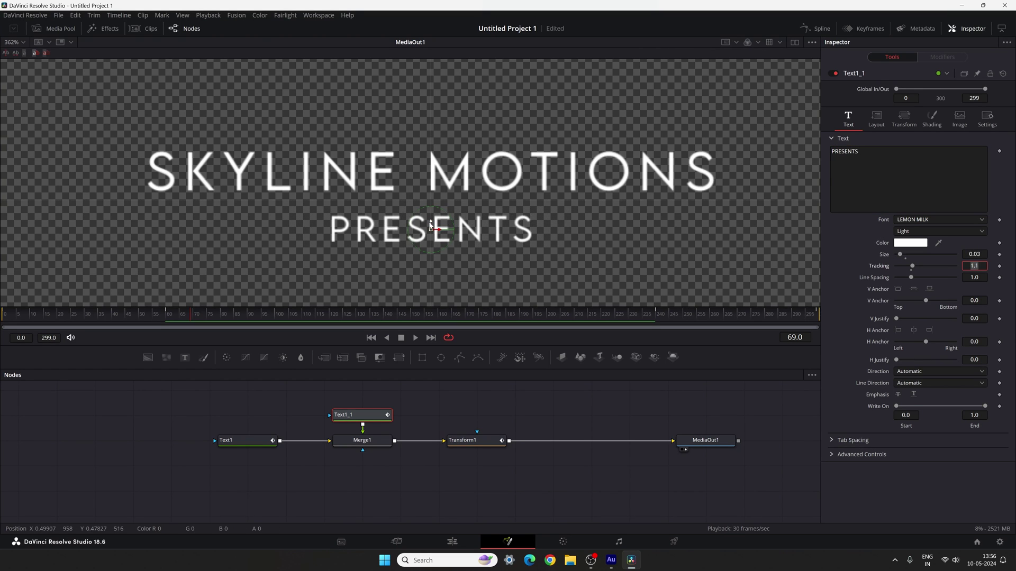
drag(430, 222, 431, 219)
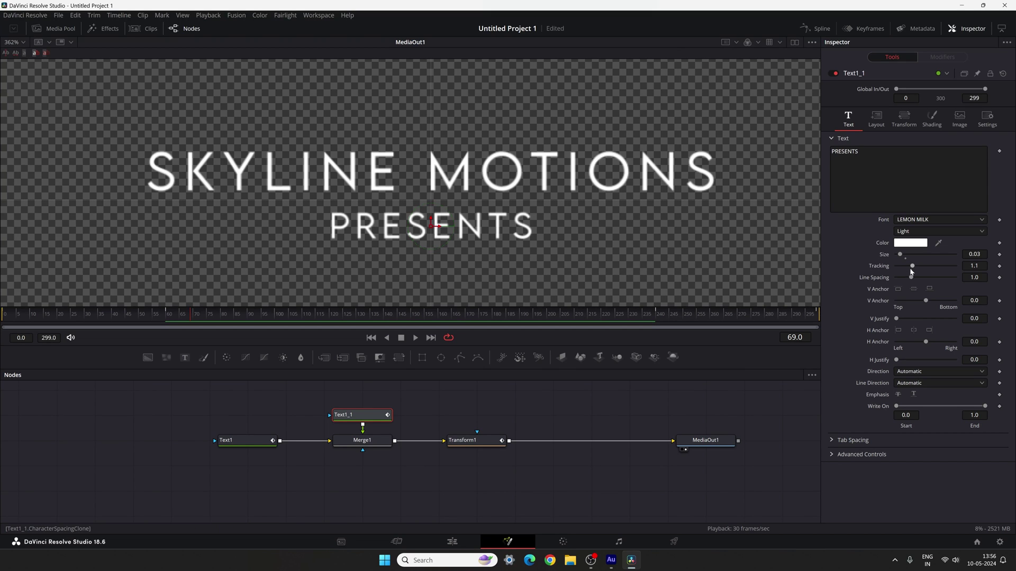
drag(910, 270, 928, 268)
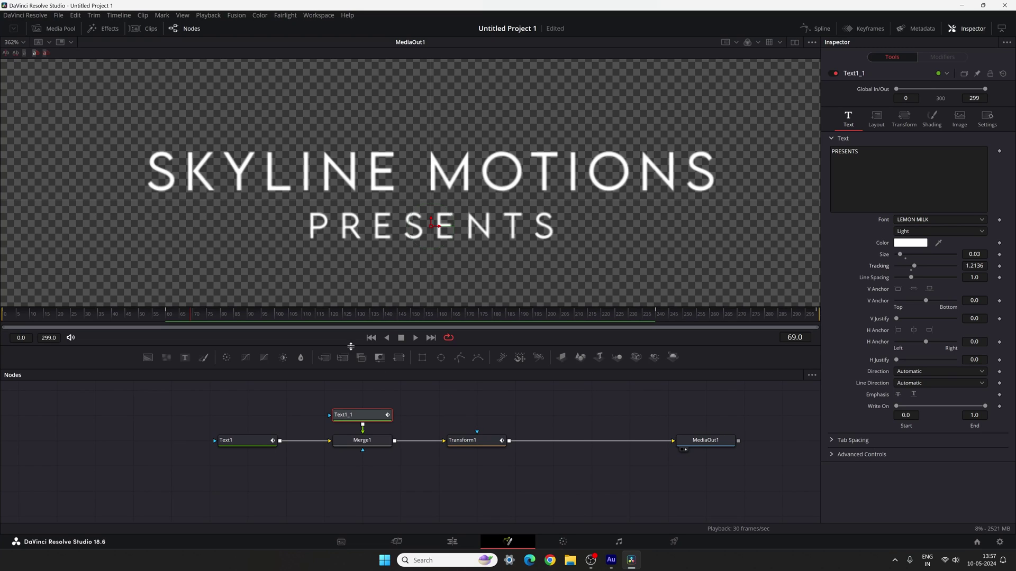
Play the two-line title animation from the start in the Fusion viewer
click(371, 337)
key(space)
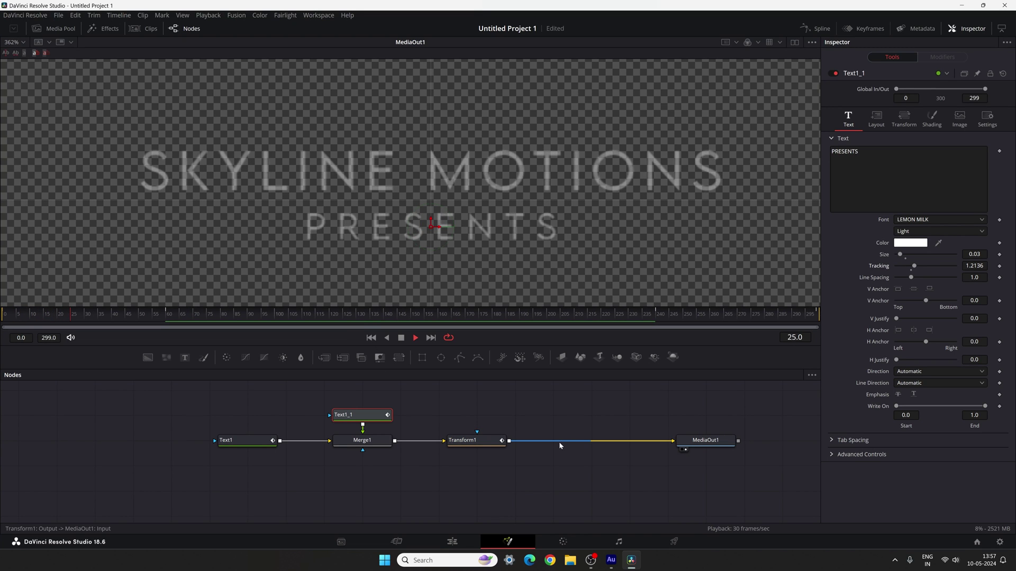
key(space)
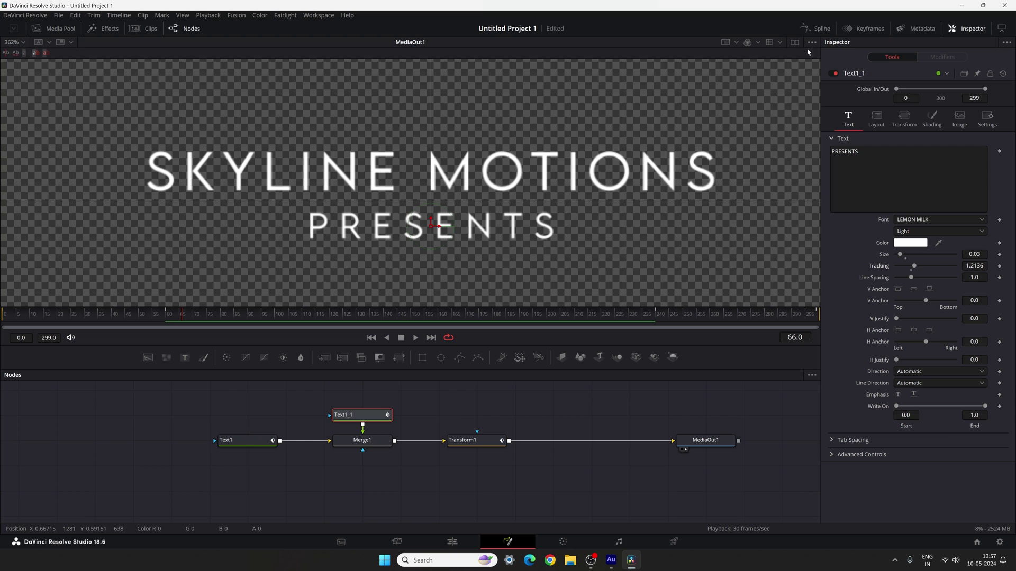
Open an enlarged Spline editor and show only the opacity curve of Text1_1, fitted to the view
click(815, 29)
key(F4)
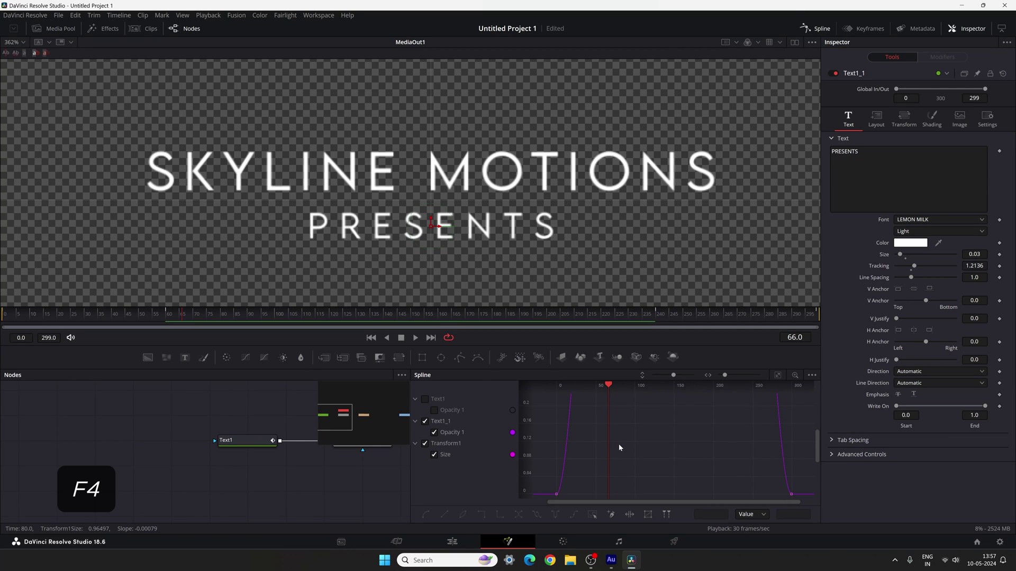
drag(500, 369, 513, 304)
click(20, 361)
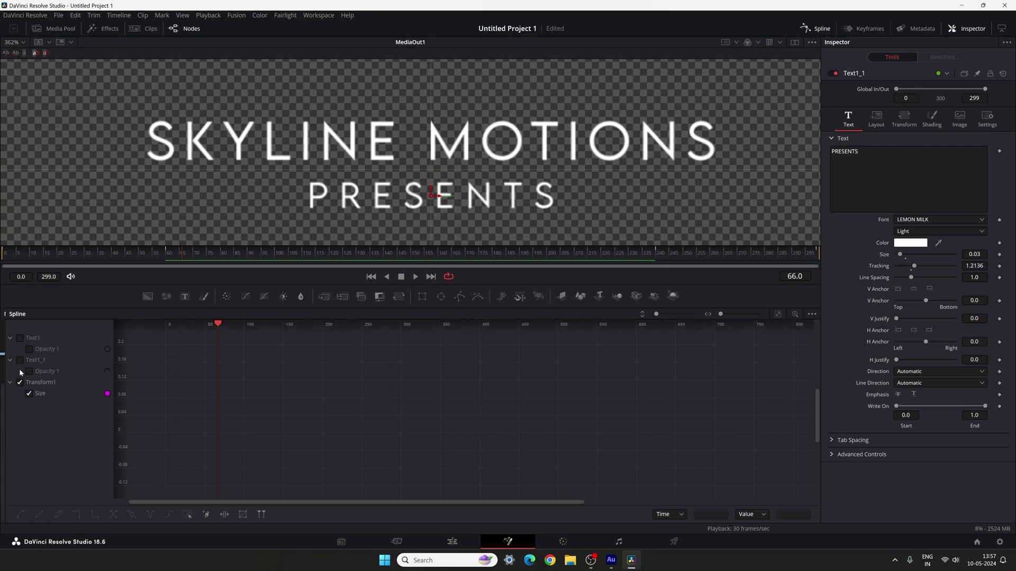
click(20, 383)
click(20, 361)
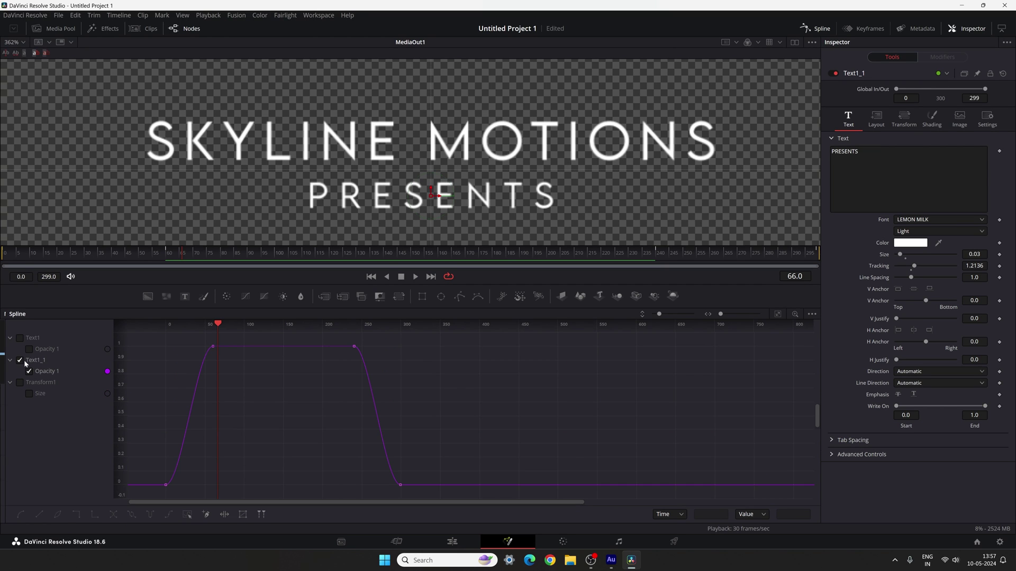
click(777, 314)
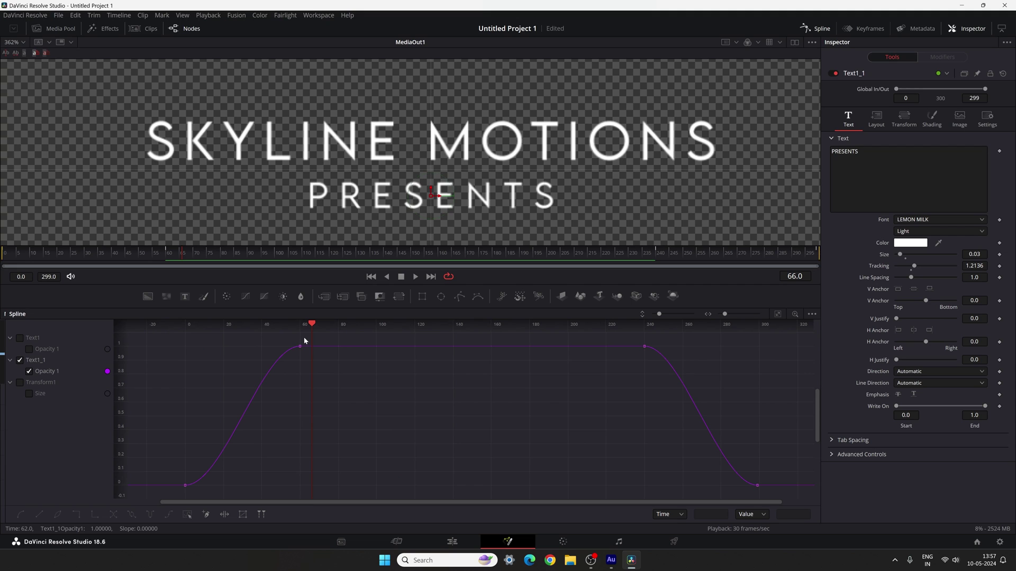
Shift the two fade-in opacity keyframes of Text1_1 so that its fade starts at frame 30
drag(304, 337, 170, 498)
drag(313, 326, 244, 329)
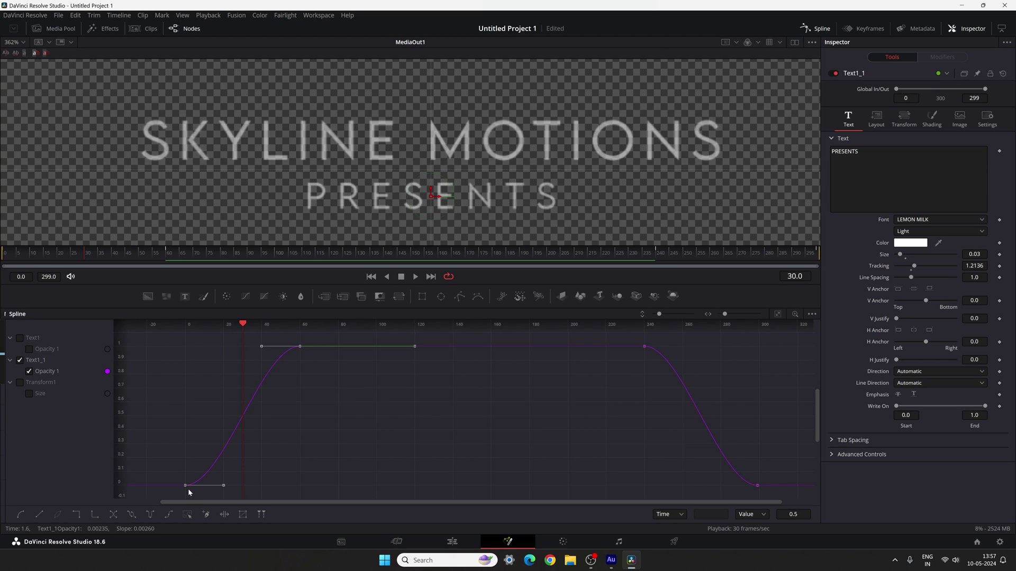
drag(185, 485, 240, 488)
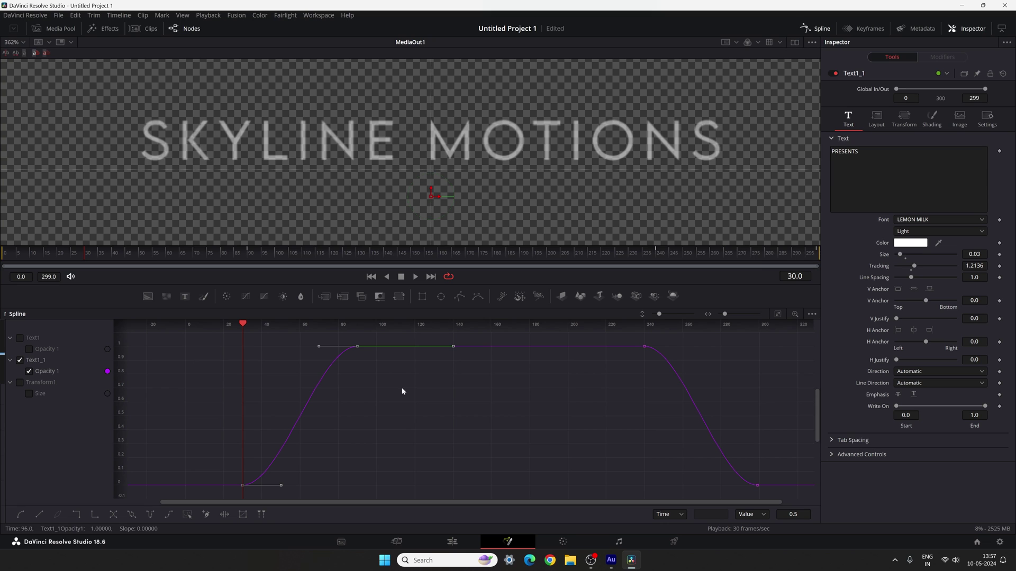
Play the staggered fade-in from the start in Fusion and close the Spline editor
click(371, 277)
key(space)
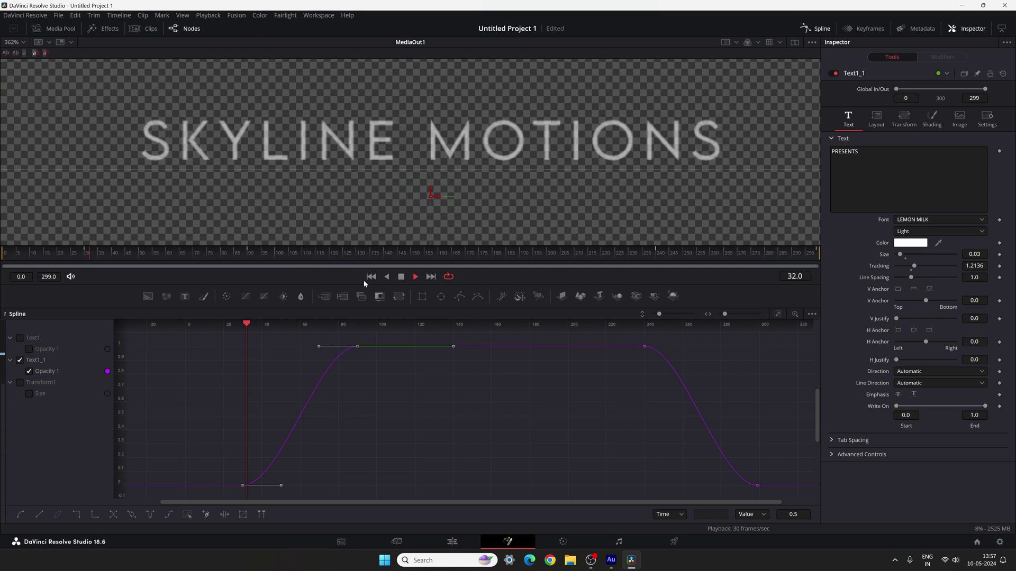
key(space)
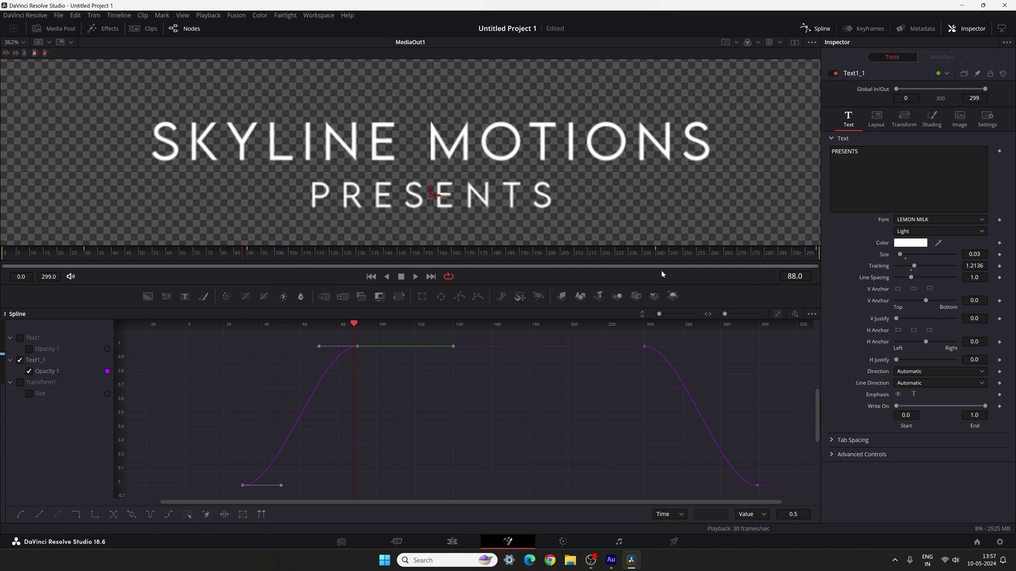
click(820, 29)
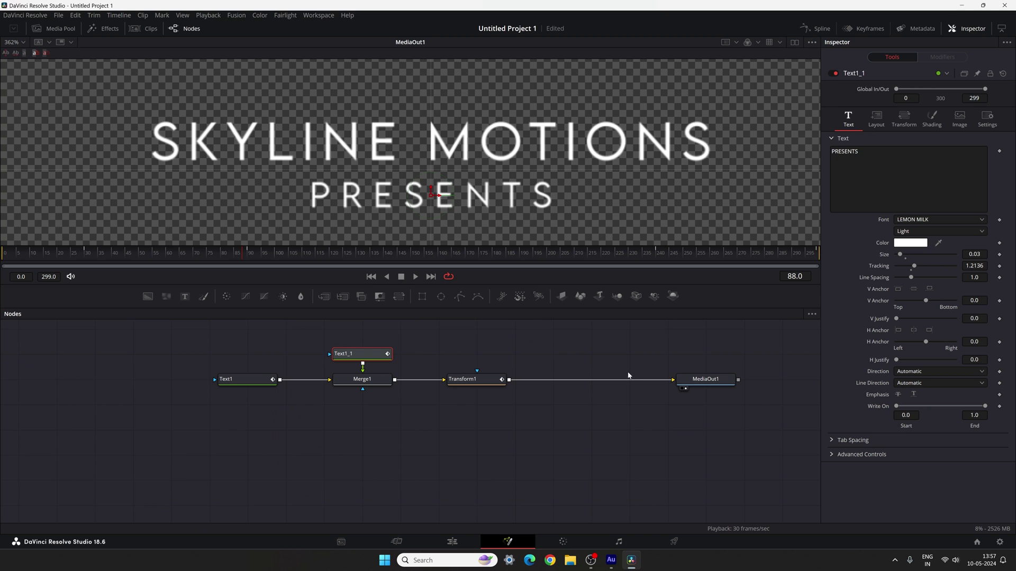
Play the two-line title over the forest clip from the start on the Edit page
click(452, 542)
drag(335, 383, 290, 389)
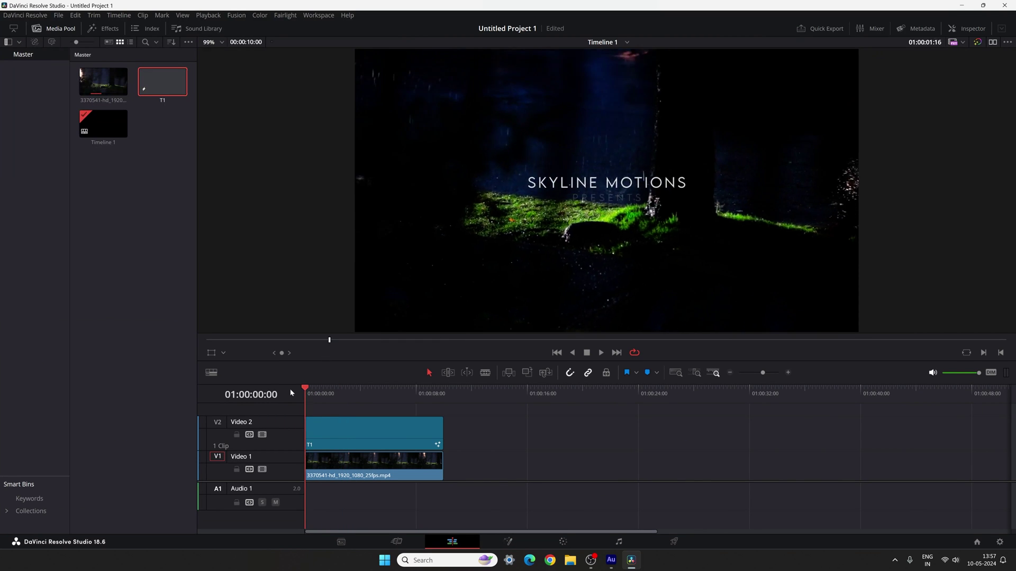
key(space)
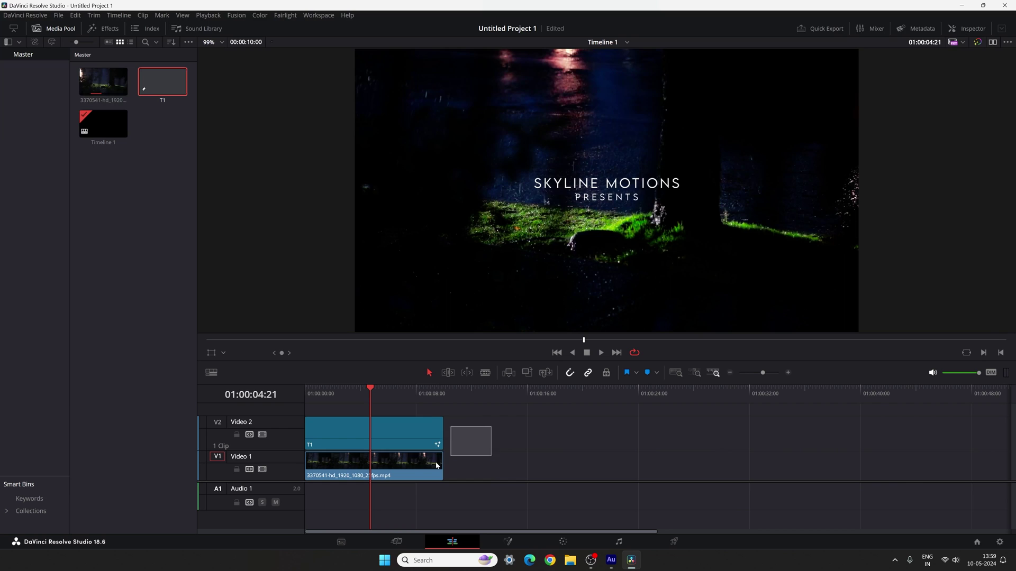
Copy the T1 title and the forest clip together and paste them at 01:00:10:00, directly after the originals
mouse_move(436, 466)
mouse_down()
mouse_move(409, 476)
mouse_move(417, 473)
mouse_up()
click(444, 392)
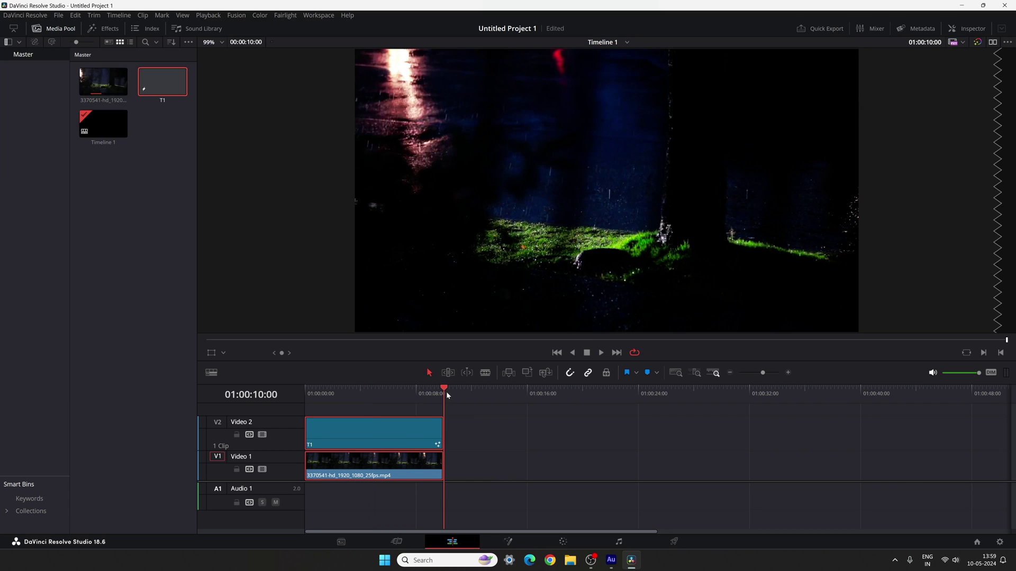
key(ctrl+v)
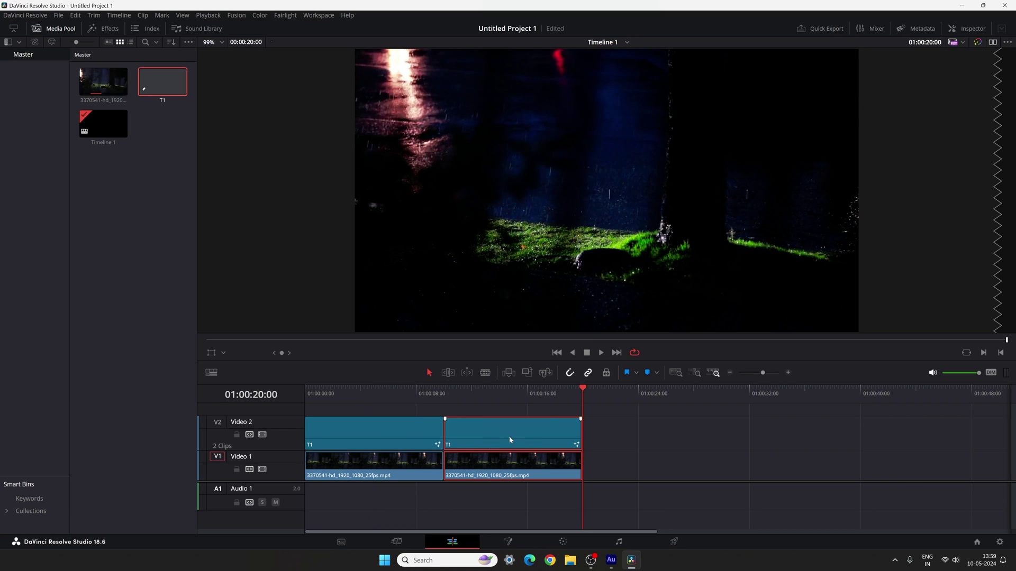
Open the second T1 clip on the Fusion page at 01:00:15:00, moving Text1_1 further above Merge1 and enlarging the viewer
drag(544, 394, 513, 396)
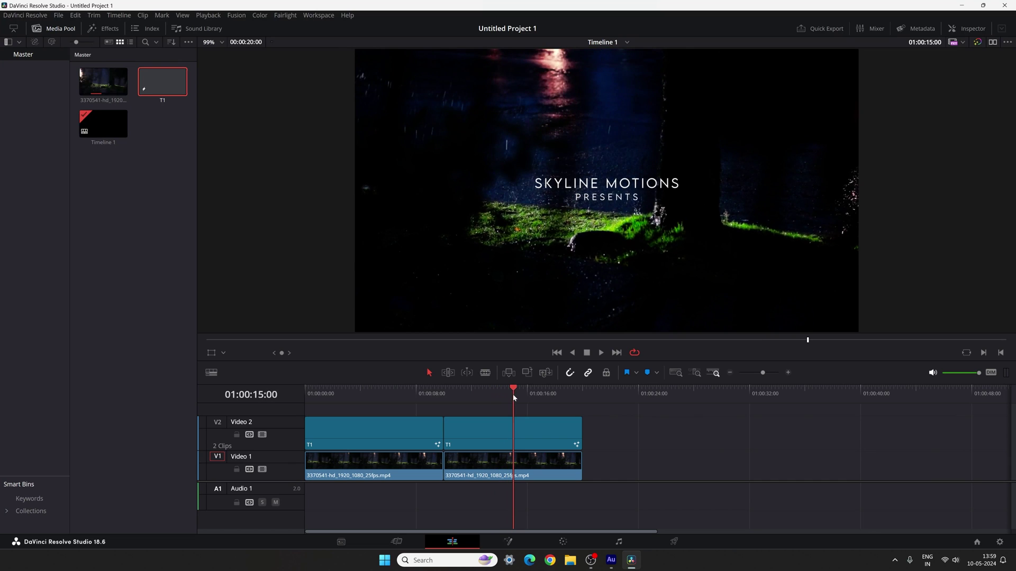
click(511, 542)
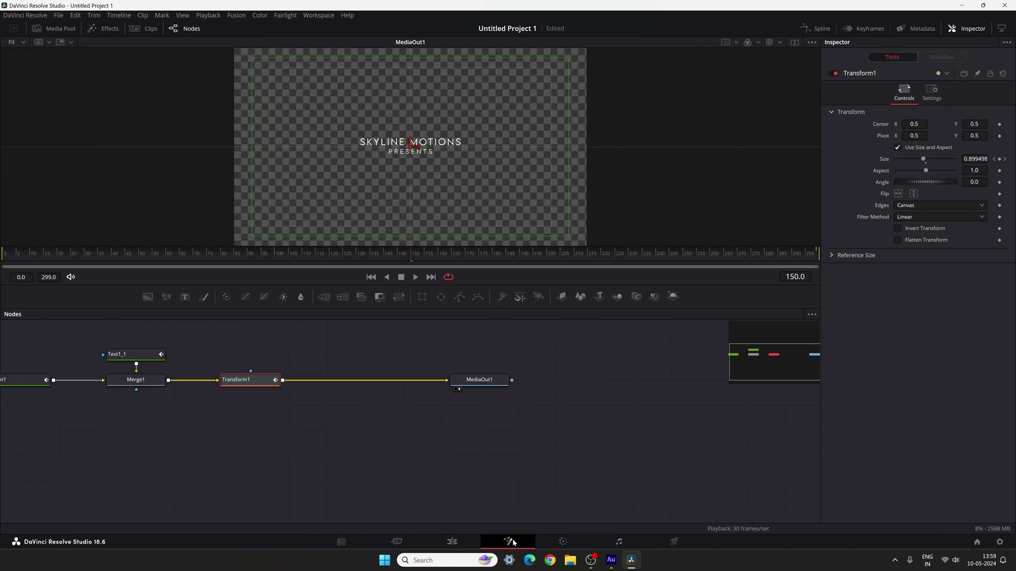
drag(239, 407, 513, 426)
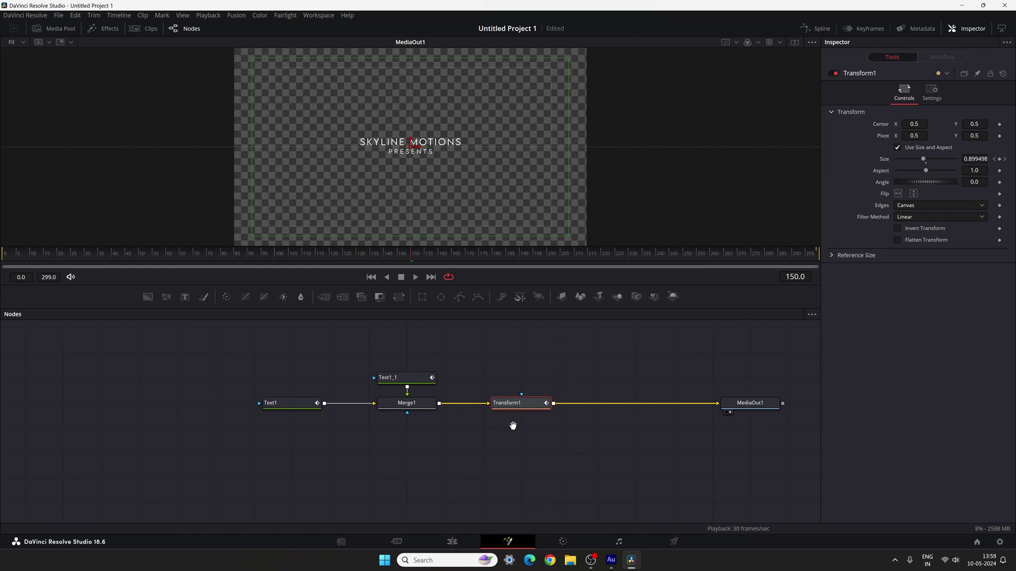
click(460, 447)
drag(406, 377, 407, 353)
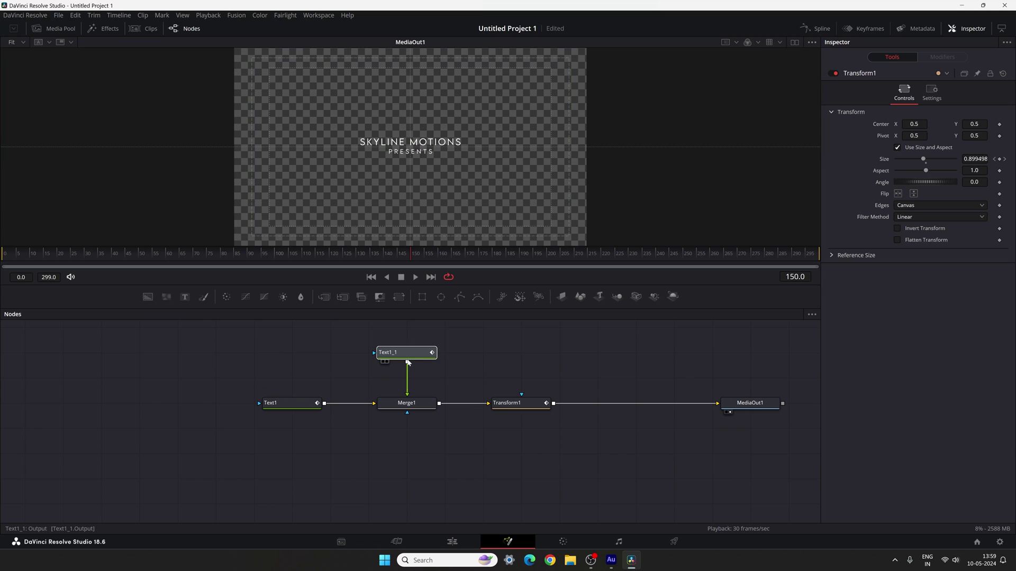
click(451, 375)
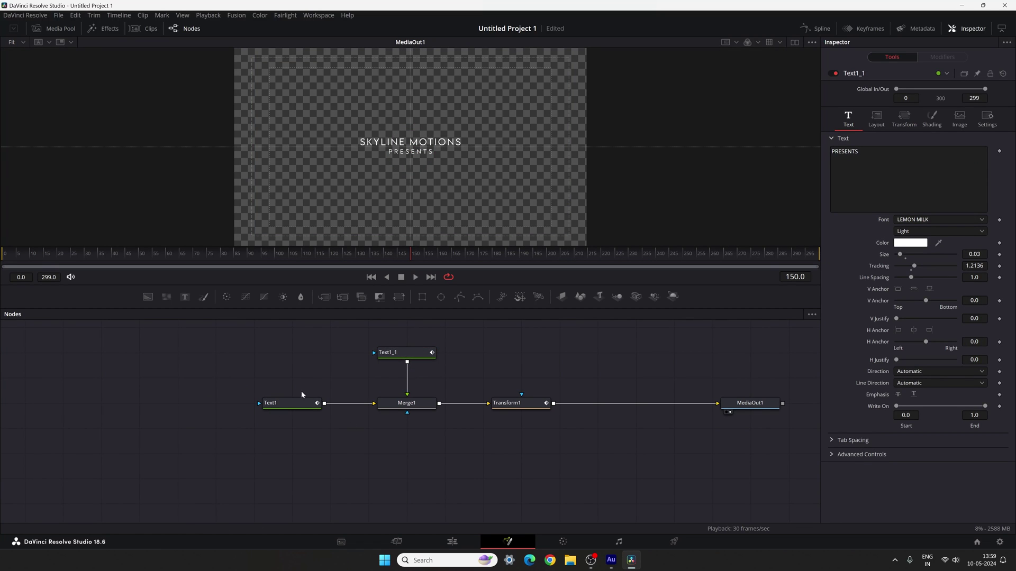
drag(418, 286, 419, 350)
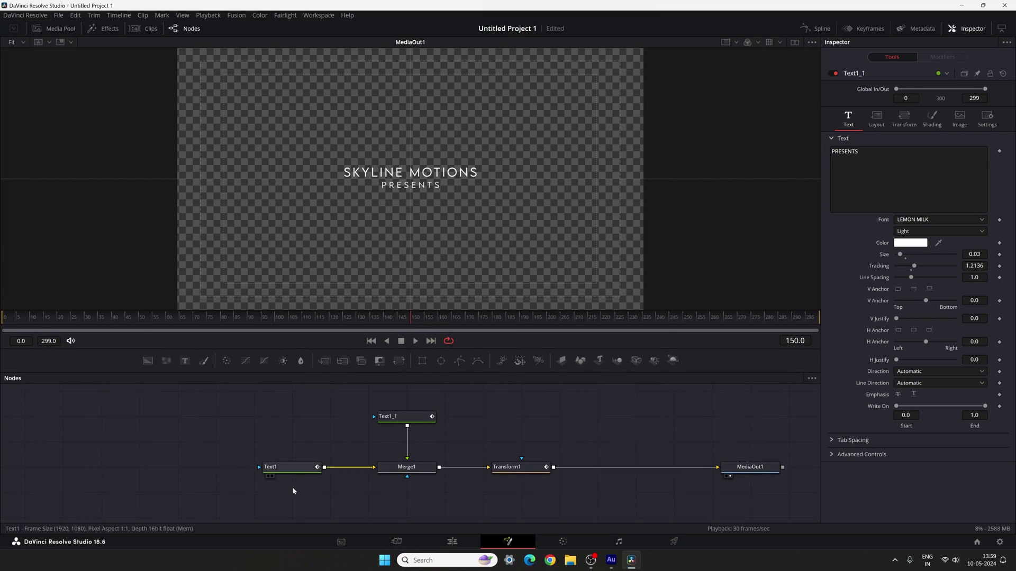
Link Text1's shading Softness Y to Softness X with the expression SoftnessX1, leaving Softness X at 0.0
click(289, 468)
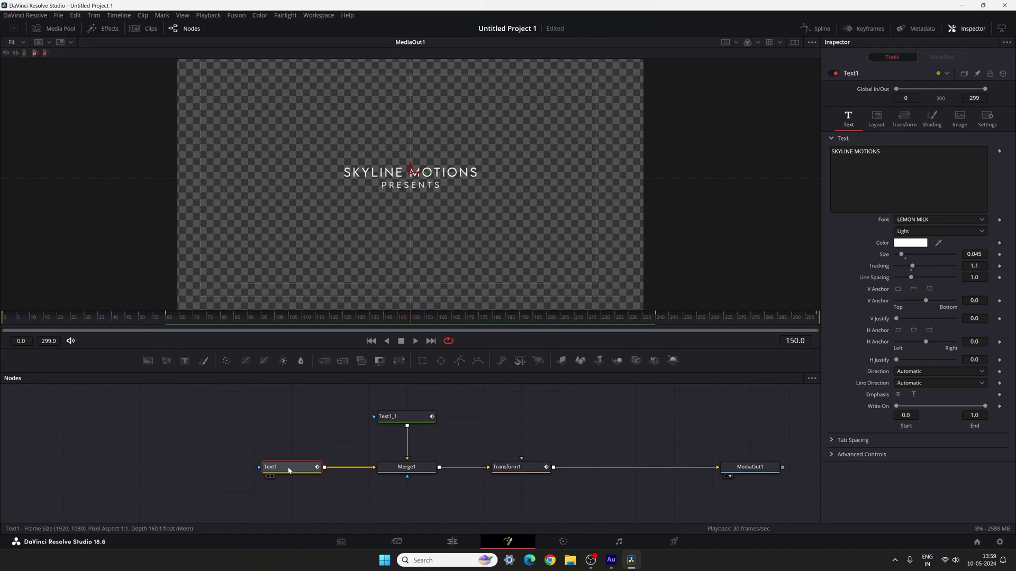
click(931, 119)
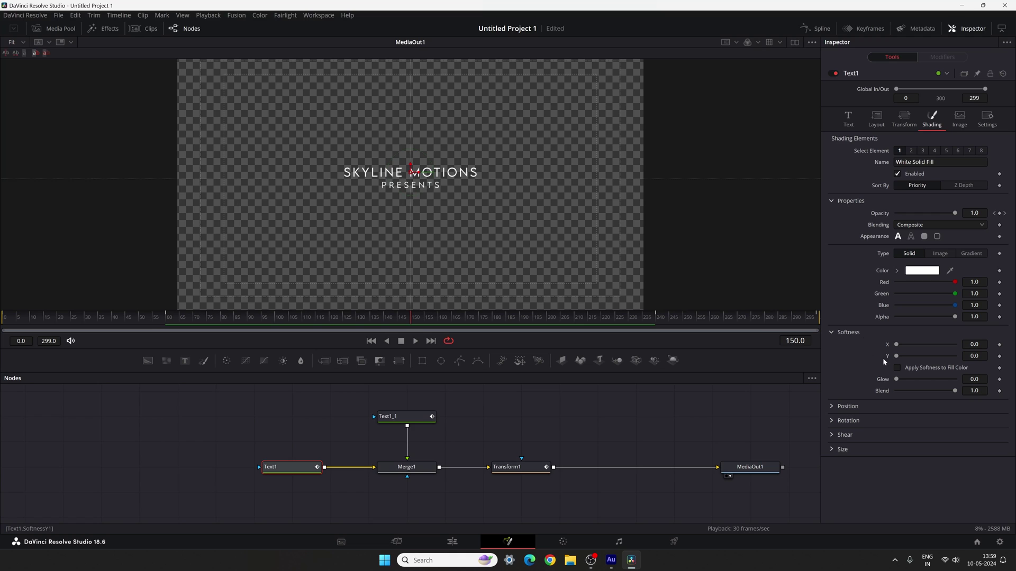
mouse_move(896, 347)
mouse_down()
mouse_move(918, 360)
mouse_move(887, 347)
mouse_up()
right_click(889, 359)
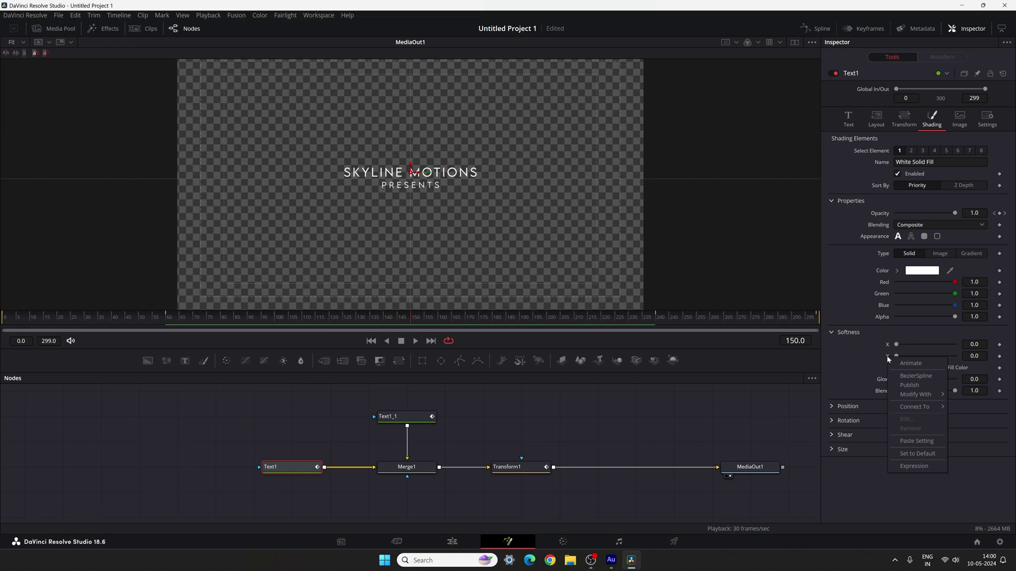
click(902, 466)
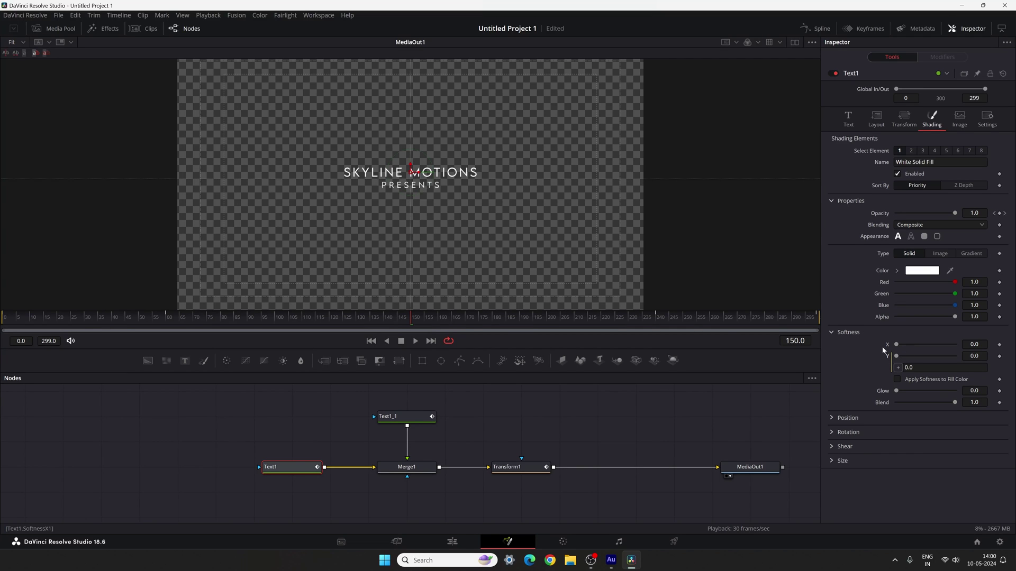
drag(896, 368, 912, 369)
drag(976, 353, 974, 345)
mouse_move(898, 346)
mouse_down()
mouse_move(928, 346)
mouse_move(894, 345)
mouse_up()
Animate Text1's Softness X with keyframes of 0.0 at frame 60 and 10.0 at frame 0, and scrub through the fade-in
click(164, 319)
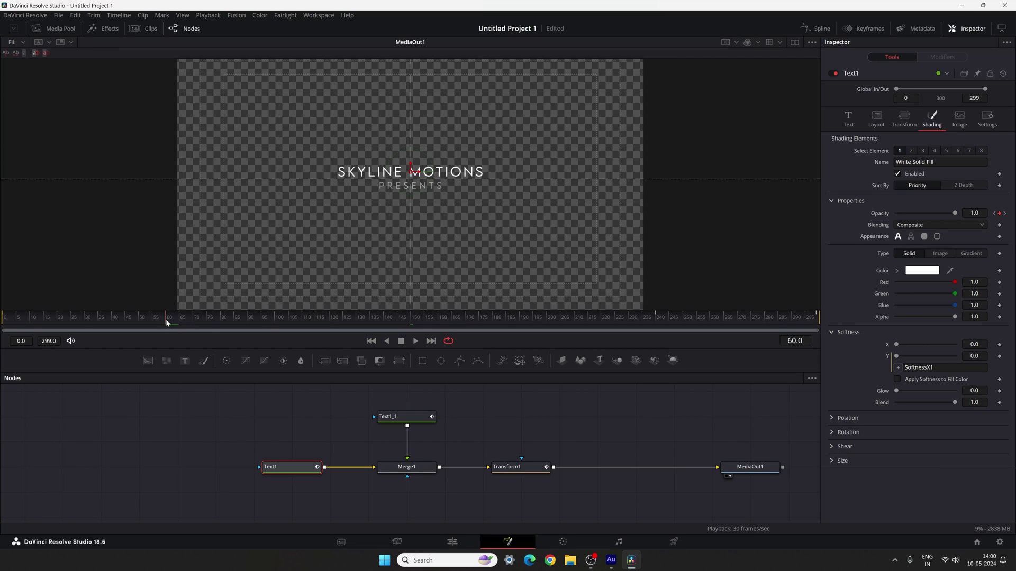
right_click(888, 347)
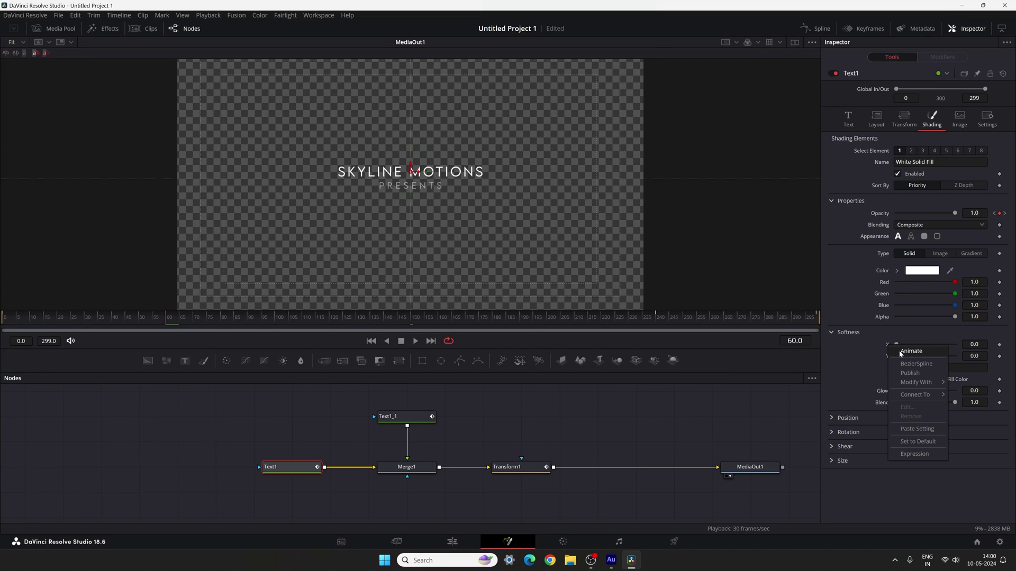
click(910, 351)
drag(163, 322, 0, 332)
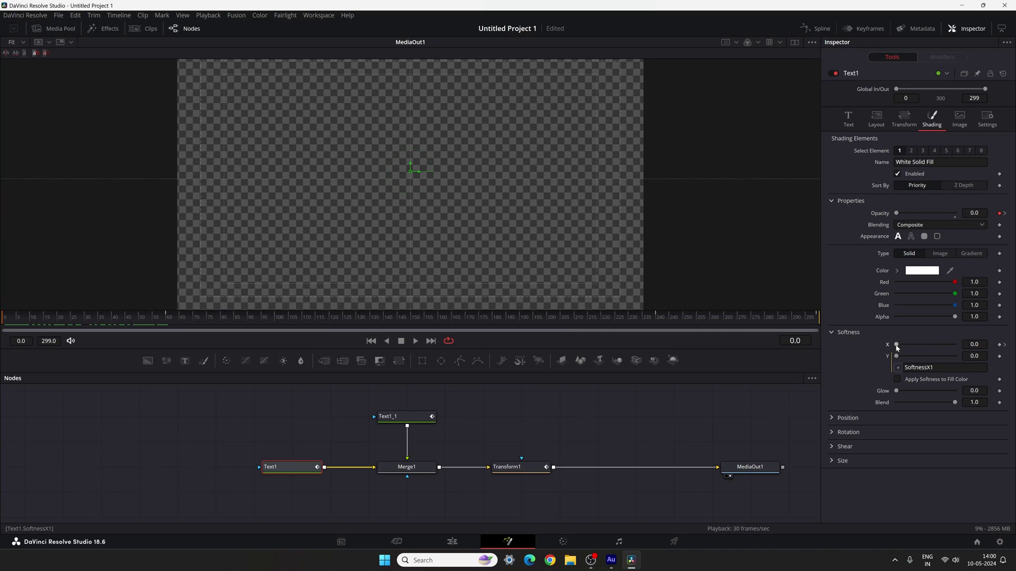
drag(896, 344, 930, 345)
click(974, 344)
text(9)
key(Tab)
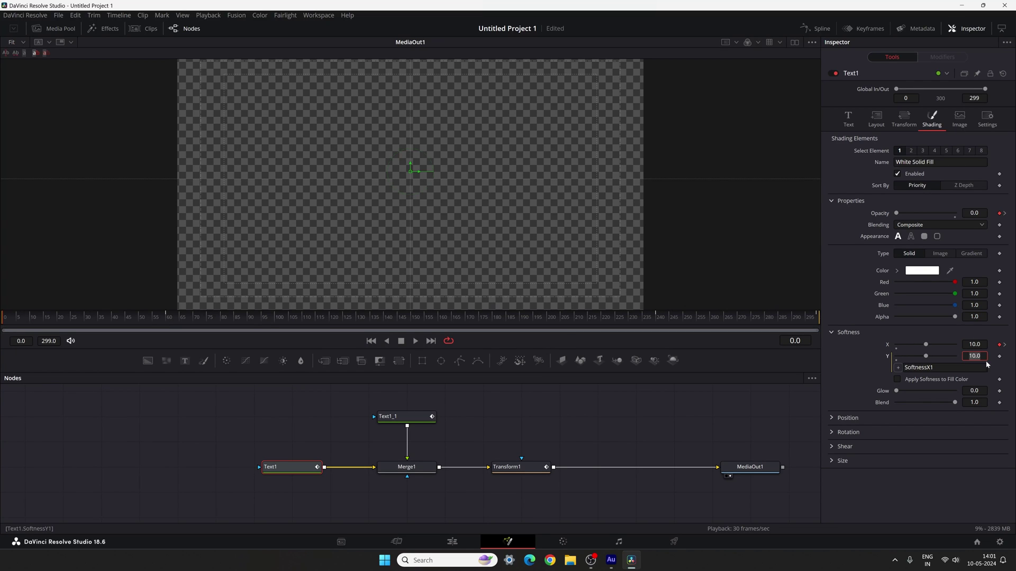
click(20, 321)
drag(20, 321, 173, 332)
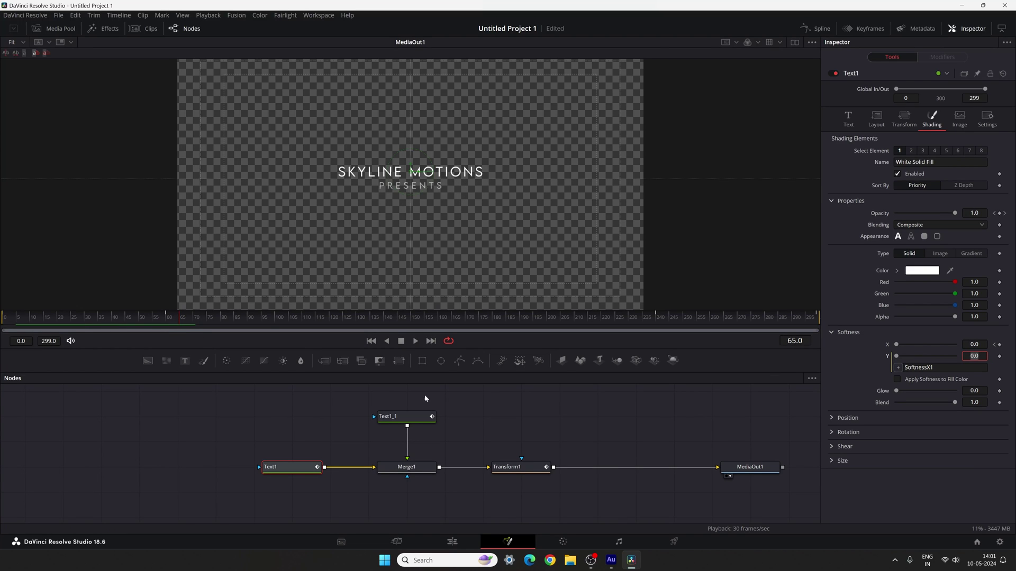
At frame 90, link Text1_1's shading Softness Y to Softness X with the expression SoftnessX1
click(410, 422)
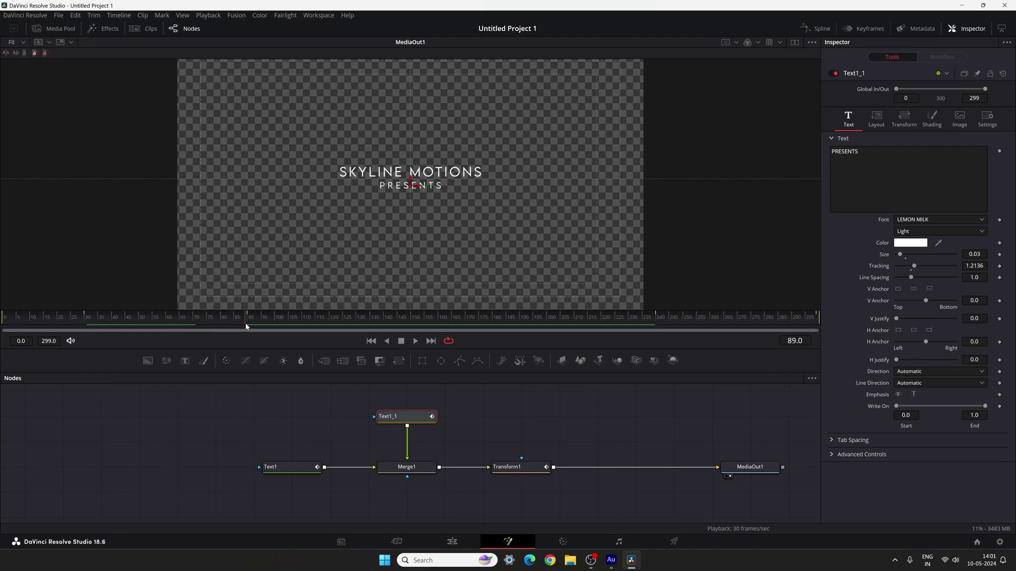
click(246, 323)
click(931, 119)
click(931, 367)
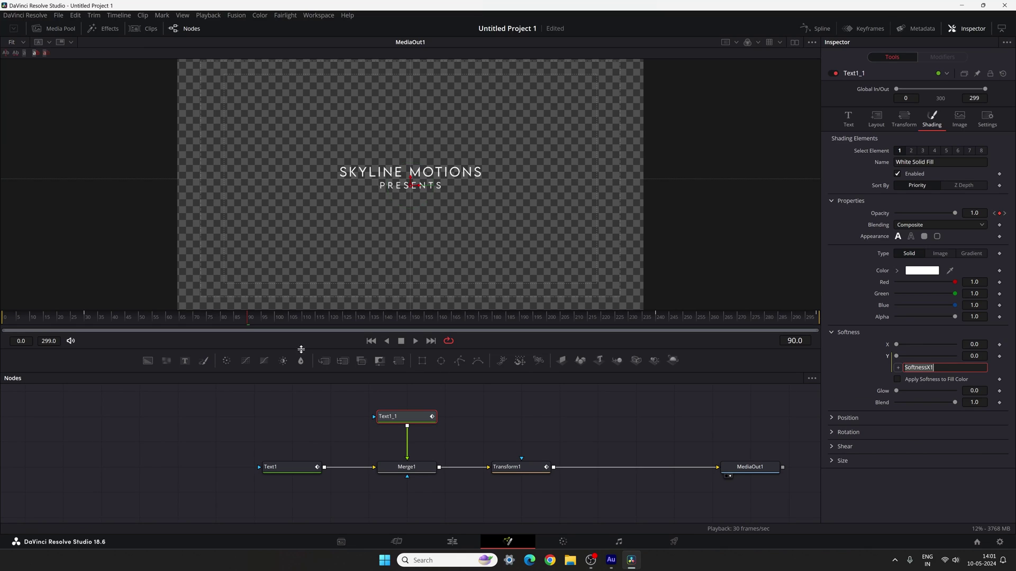
key(Return)
Animate Text1_1's Softness X and set Softness X to 10.0 at frame 299 on both Text1 and Text1_1
key(bracketleft)
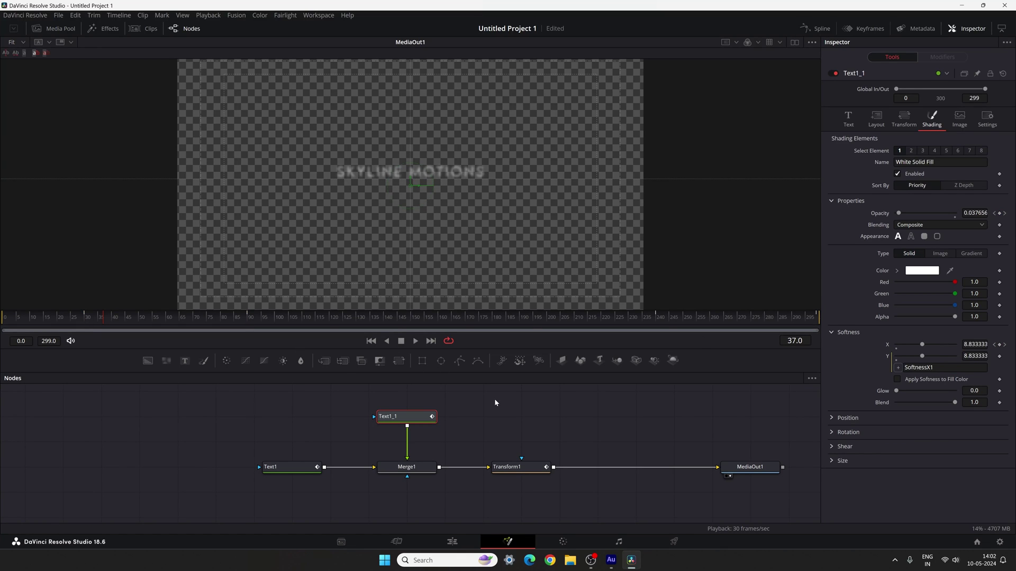
right_click(914, 344)
click(914, 347)
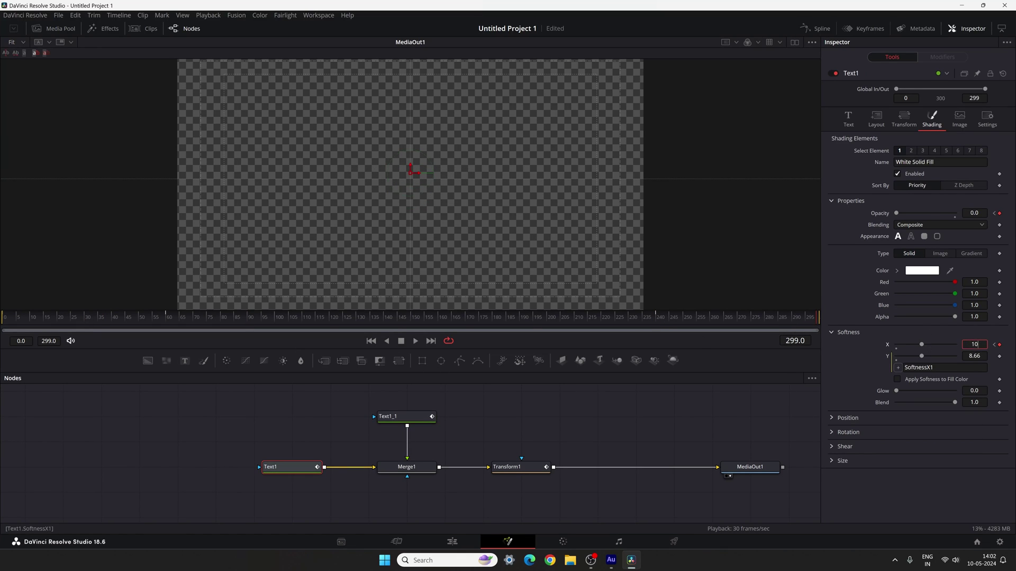
click(402, 416)
key(bracketleft)
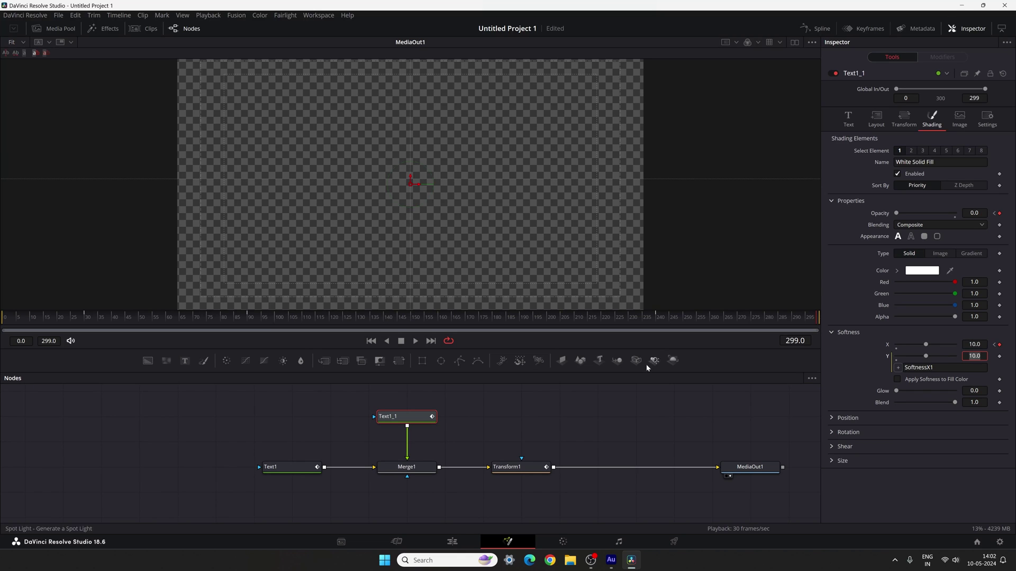
Play the second title over the forest clip on the Edit page through to 01:00:20:00
click(452, 542)
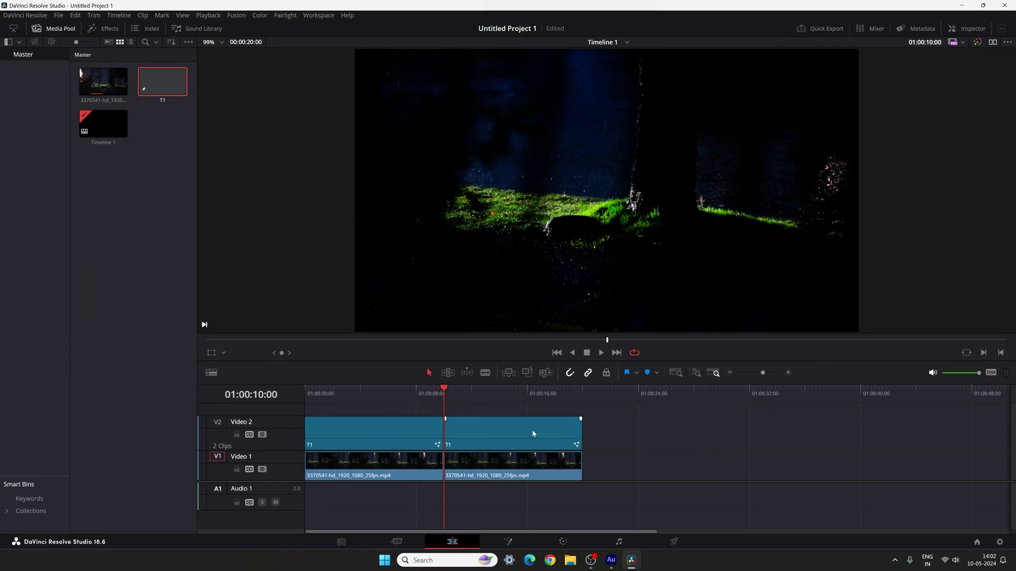
key(space)
key(End)
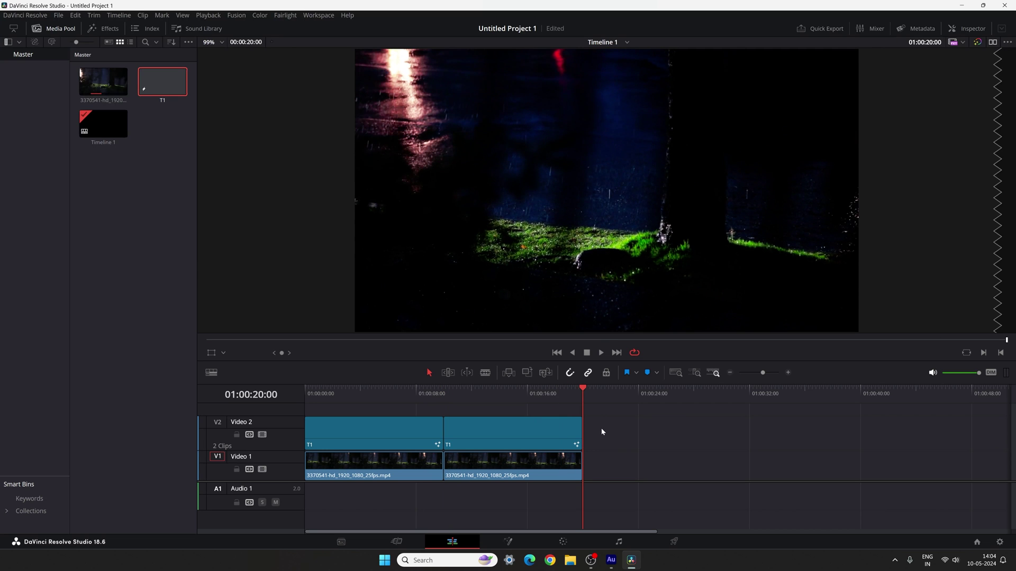
Paste the copied T1 title and forest clip at 01:00:20:00, save the project, and open the pasted T1 on the Fusion page
key(ctrl+v)
key(ctrl+s)
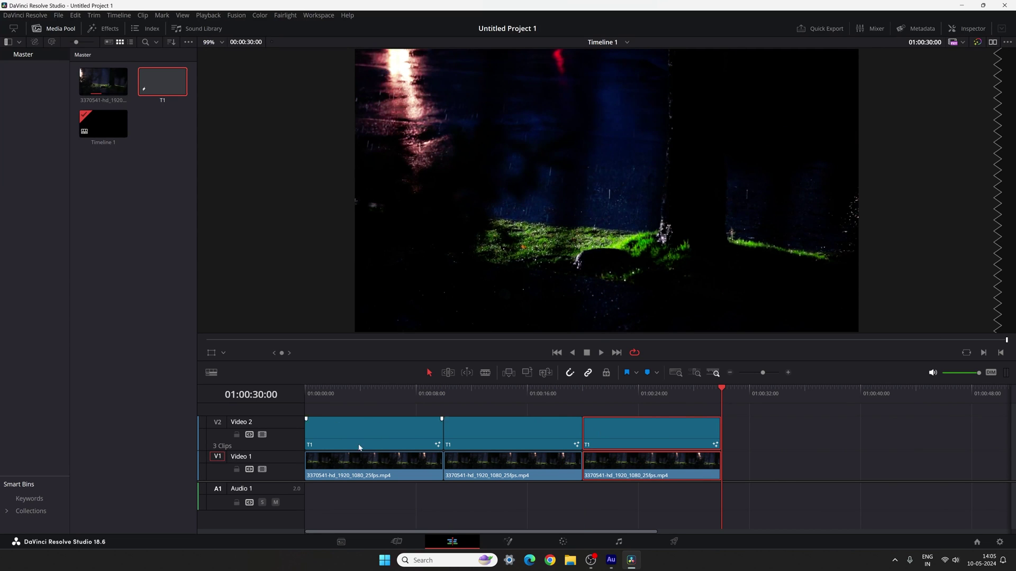
drag(710, 403, 655, 396)
click(521, 540)
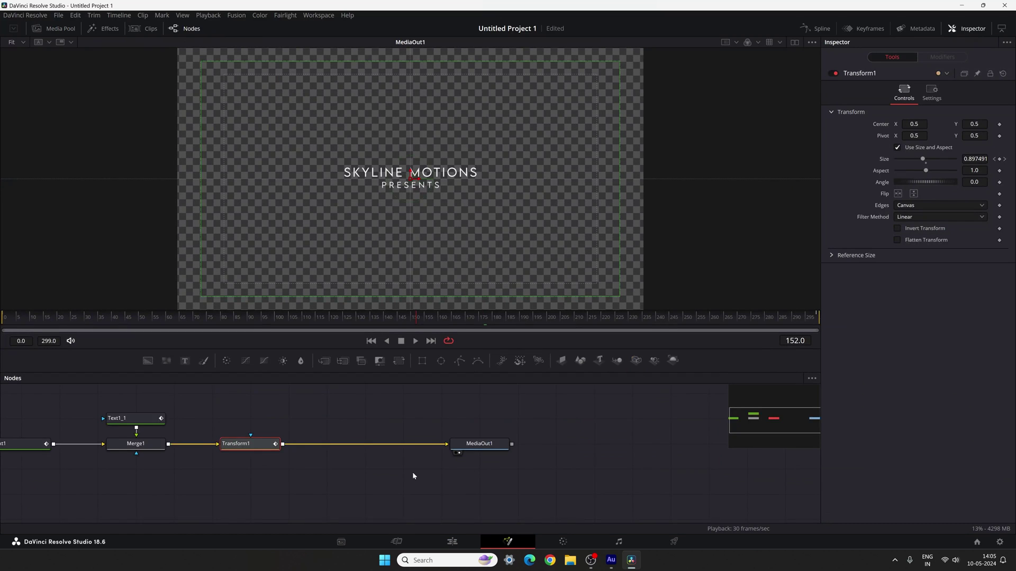
Animate Text1's Tracking with keyframes of 1.1 at frame 60 and 1.3 at frame 0
drag(137, 320, 238, 323)
click(201, 450)
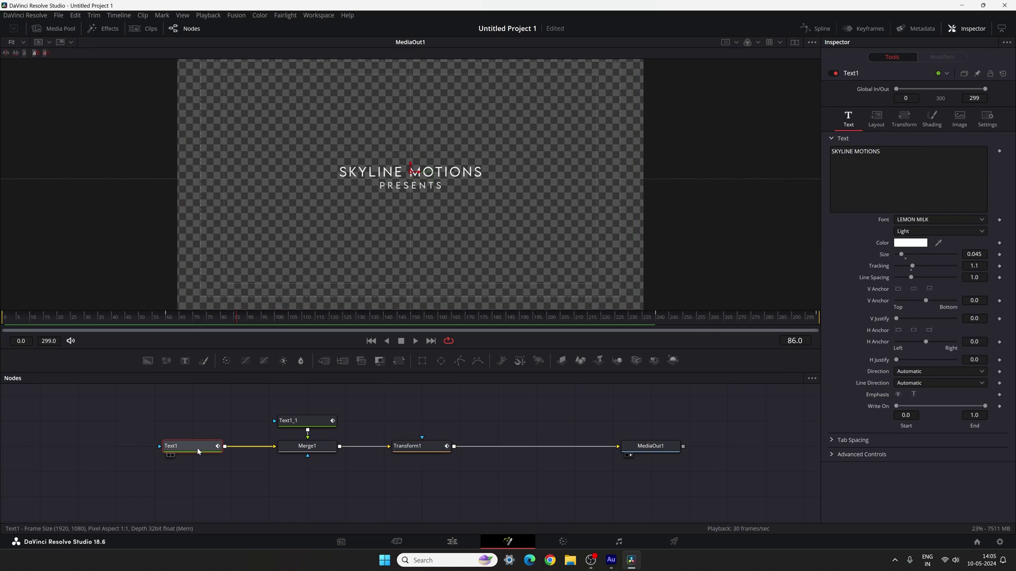
drag(213, 325, 161, 323)
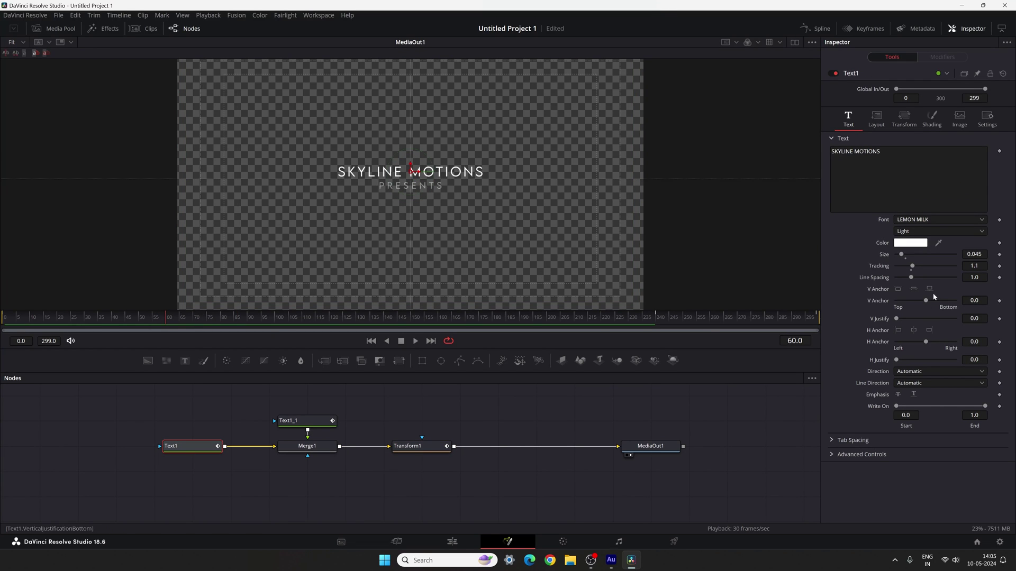
right_click(889, 270)
click(894, 274)
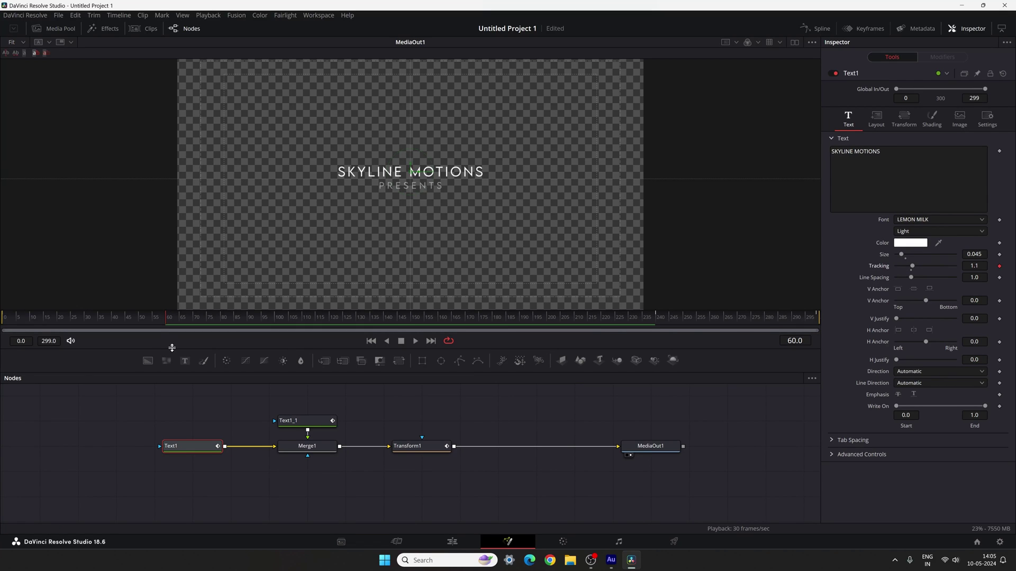
drag(140, 327, 8, 335)
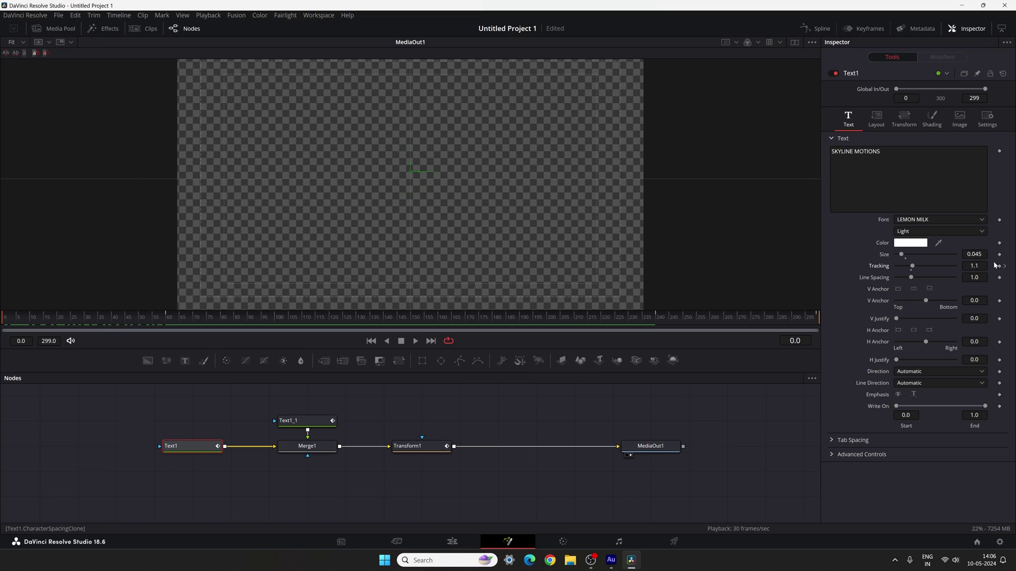
click(977, 265)
text(2)
key(Tab)
Keyframe Text1's Tracking at 1.1 on frame 240 and set it to 1.3 on frame 299
drag(618, 322, 657, 325)
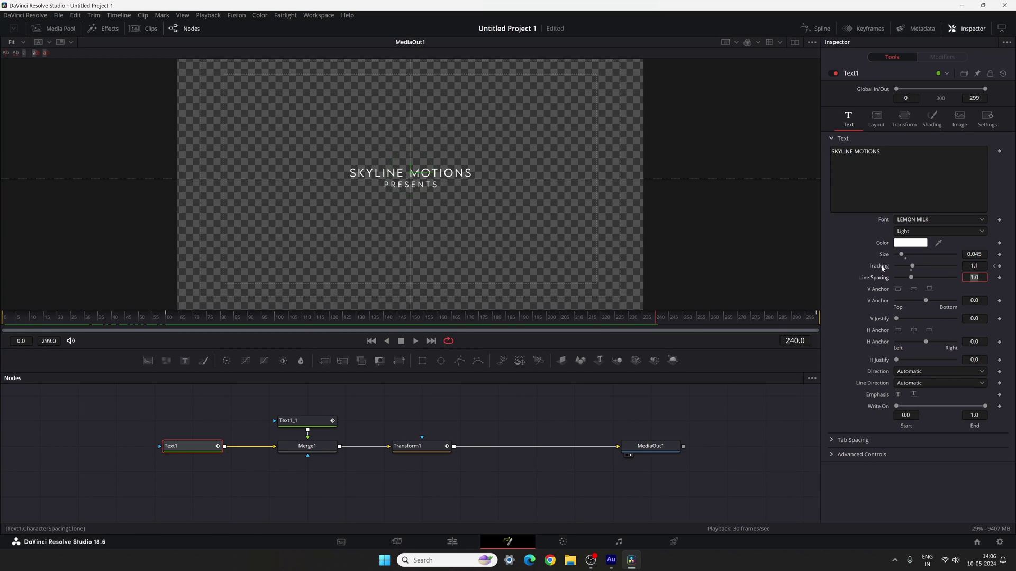
click(999, 266)
drag(684, 316, 861, 320)
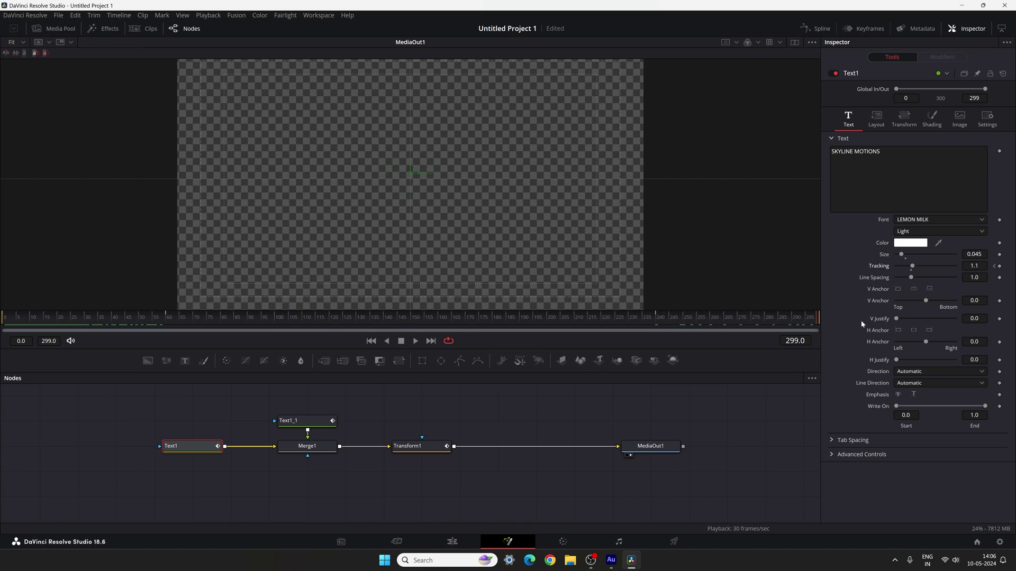
click(974, 265)
key(Tab)
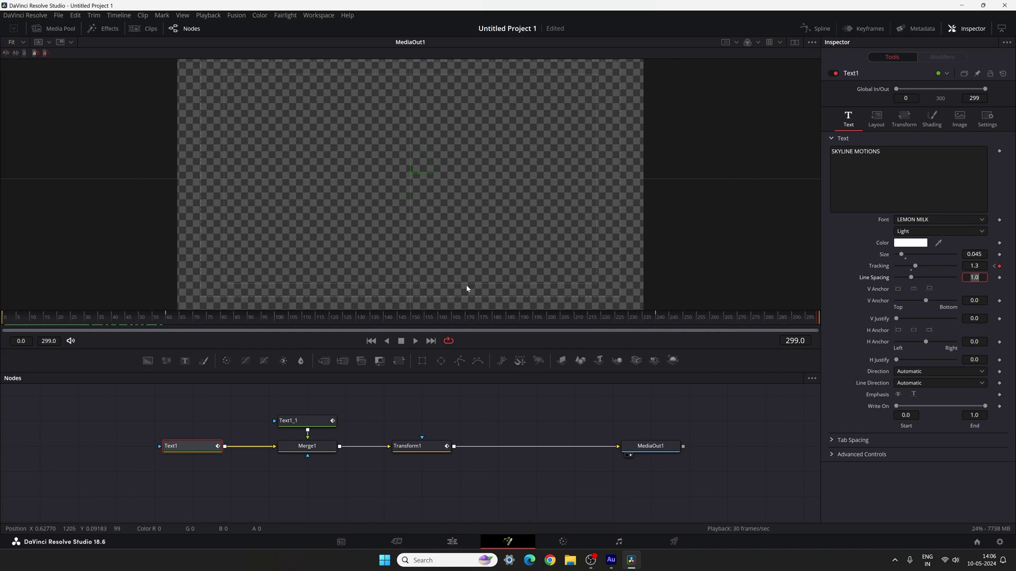
Preview the Text1 tracking fade-out by playing from about frame 233
click(660, 318)
drag(660, 318, 638, 323)
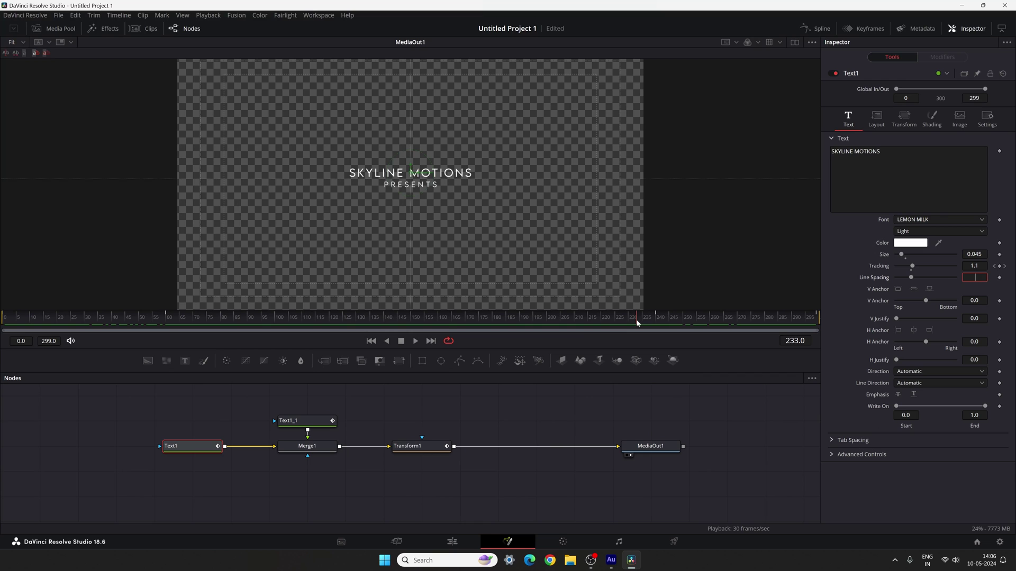
key(space)
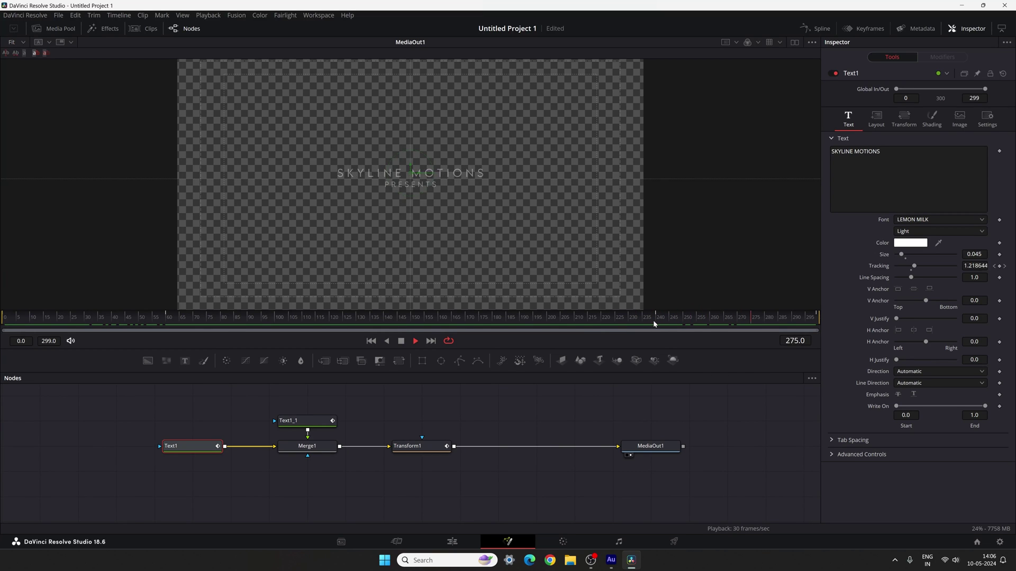
click(415, 341)
Move Text1_1 further above Merge1 and keyframe its Tracking at 1.4 on frames 30 and 299, and 1.2136 on frames 90 and 240
scroll(306, 451, up, 3)
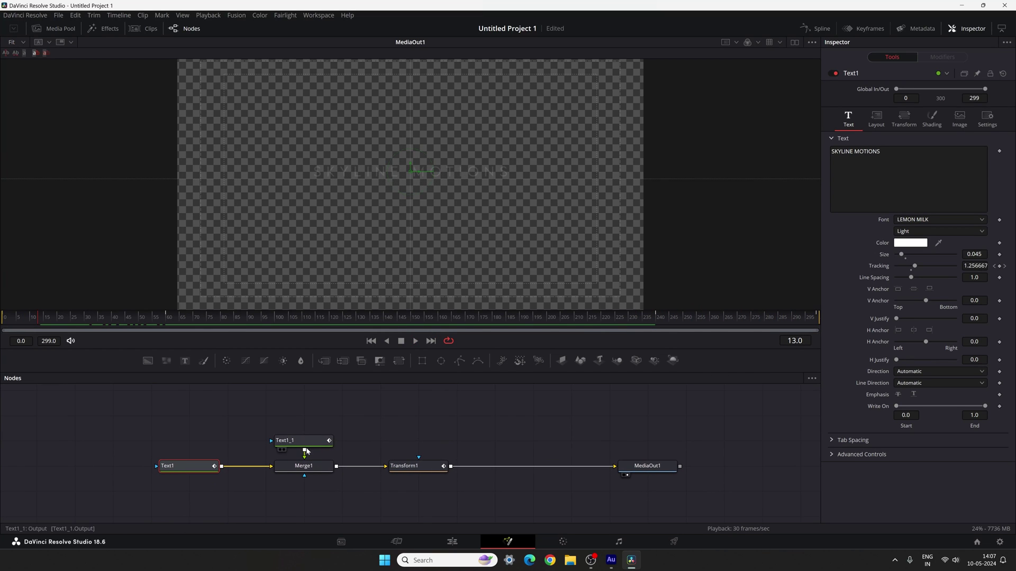
drag(323, 441, 322, 416)
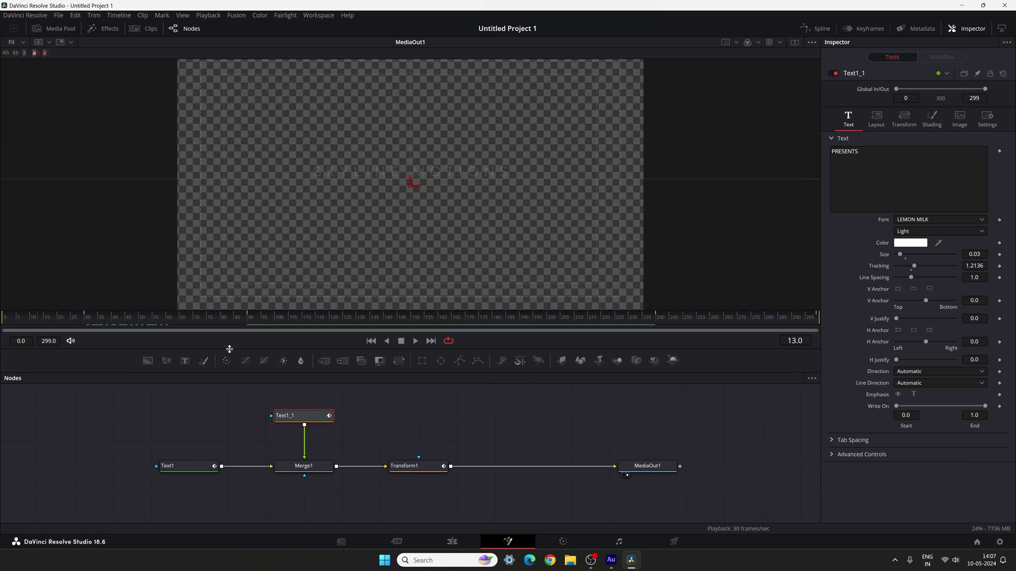
drag(37, 318, 819, 324)
drag(31, 321, 263, 320)
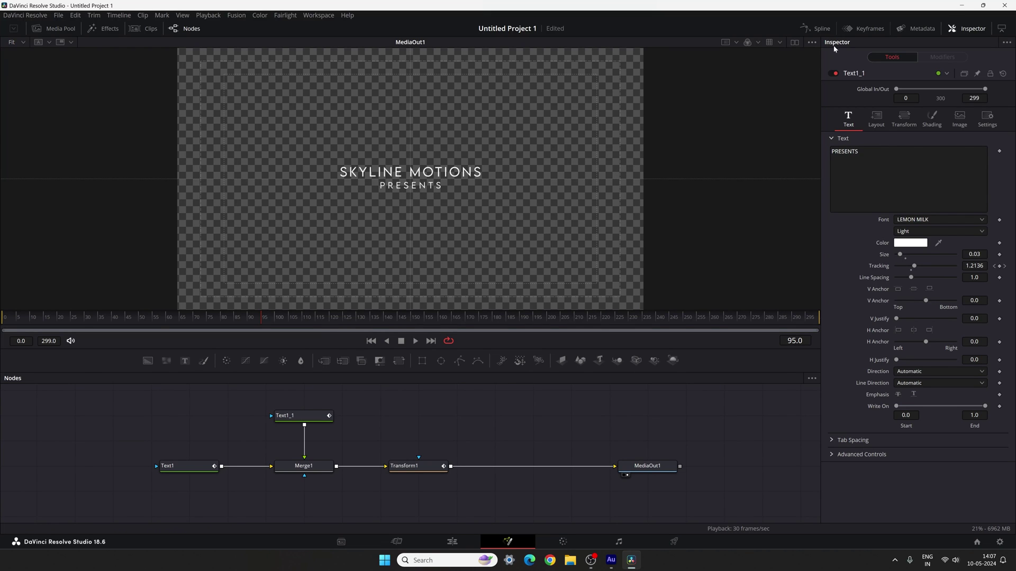
Display the Character Spacing curves of Text1 and Text1_1 in an enlarged Spline editor, fitted to view
click(818, 28)
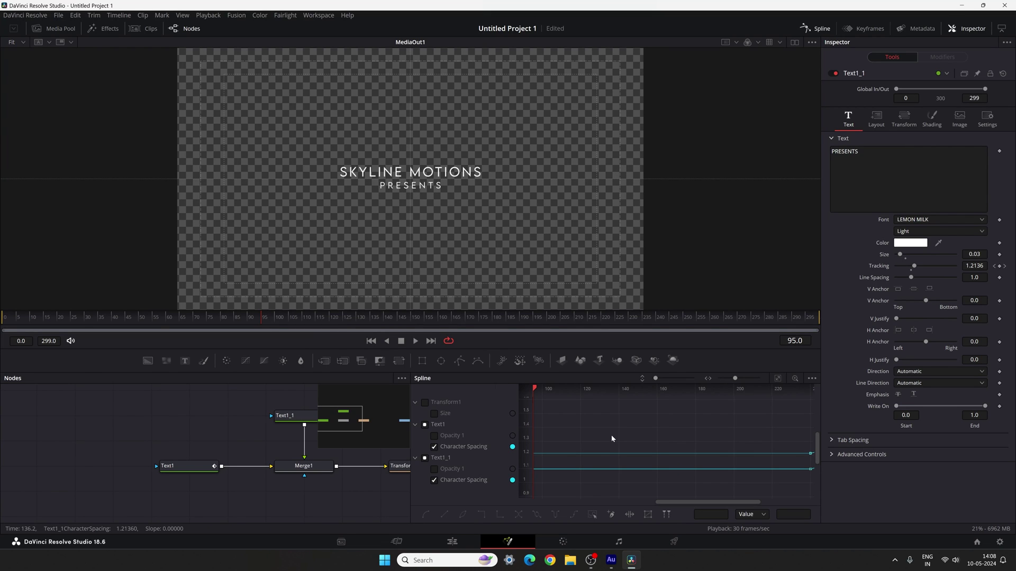
key(F4)
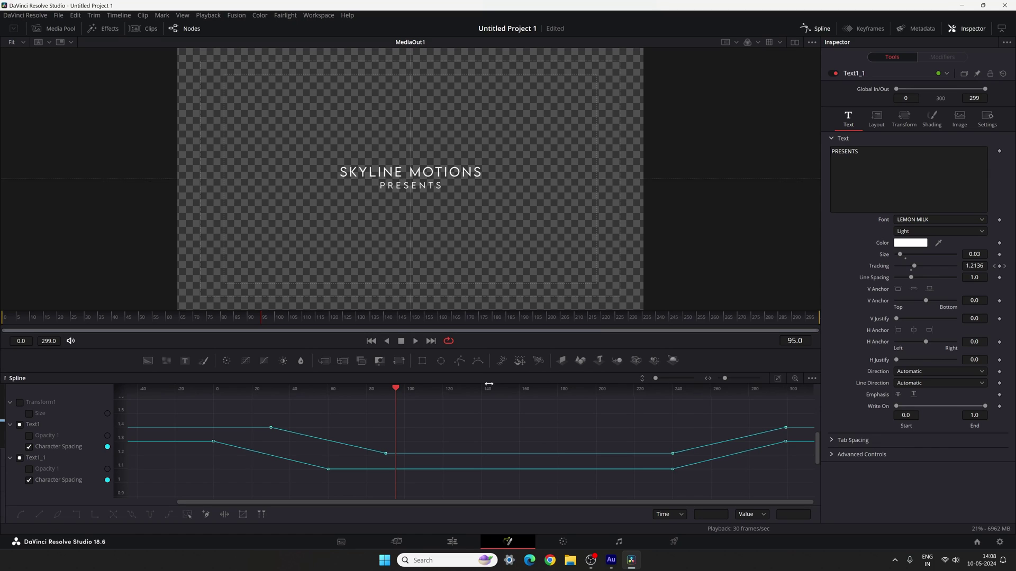
drag(487, 373, 487, 299)
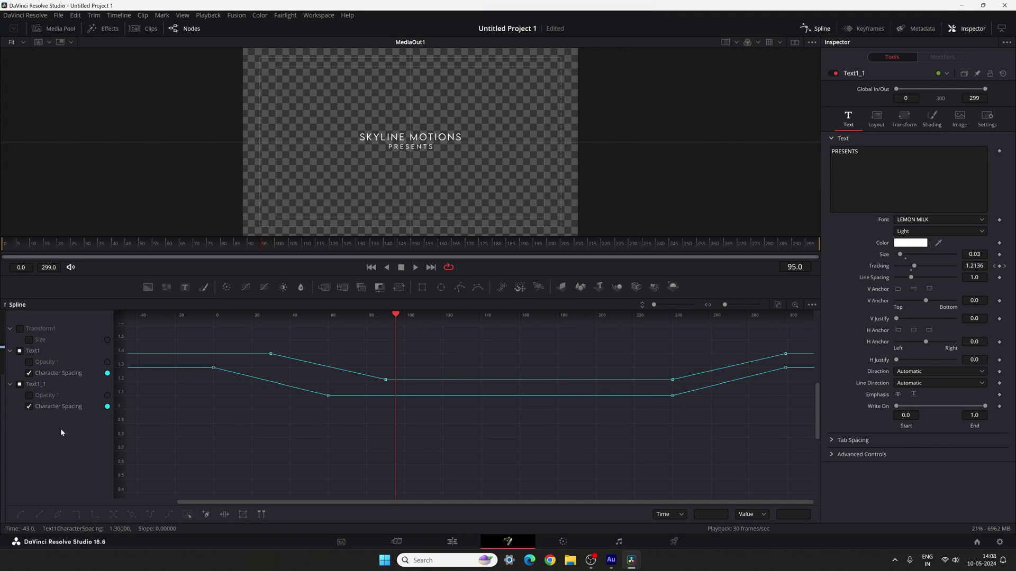
click(777, 306)
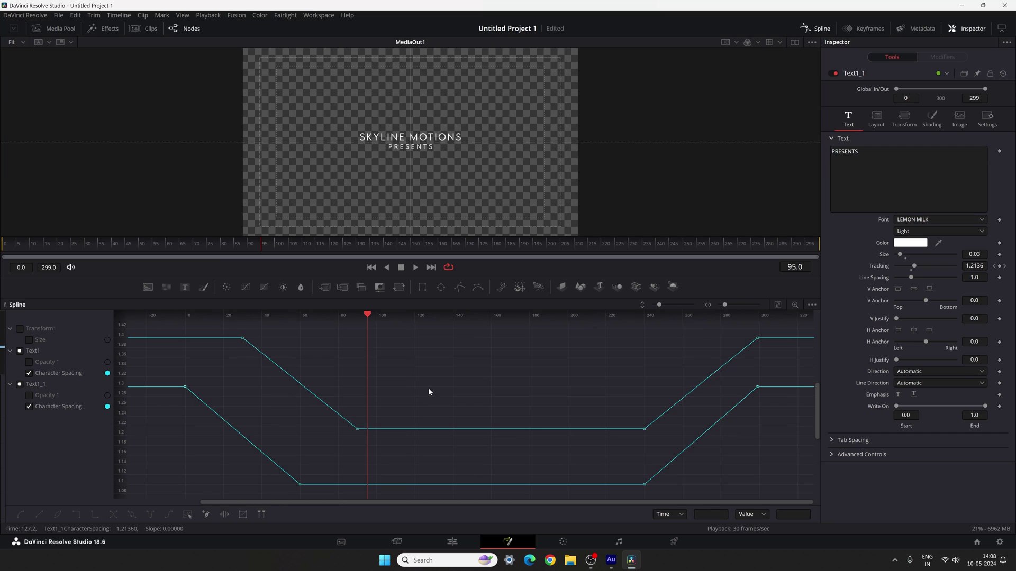
Smooth the starting and ending Character Spacing keyframes of Text1 and Text1_1, and close the Spline editor
drag(136, 327, 387, 496)
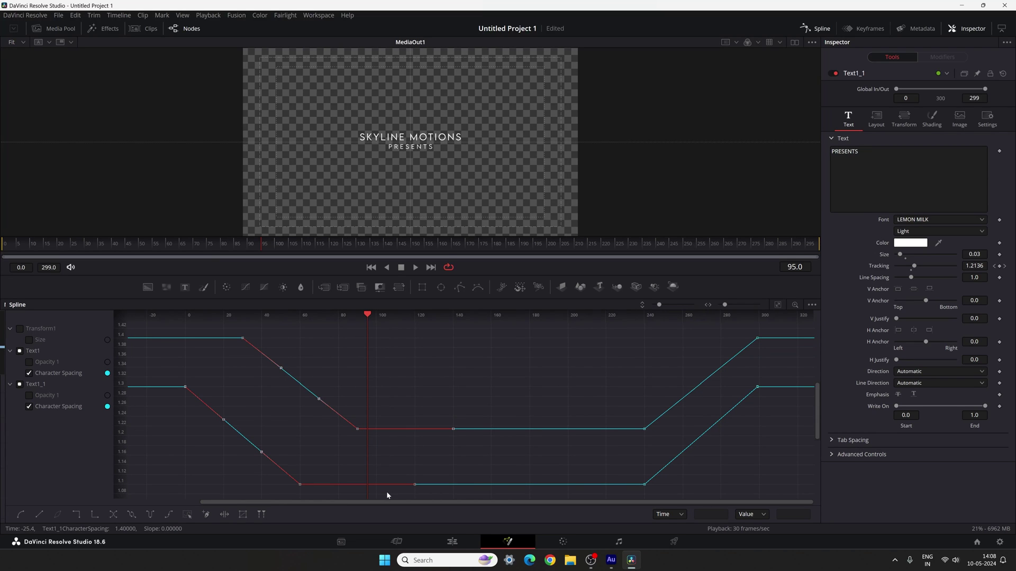
key(shift+s)
drag(779, 330, 604, 501)
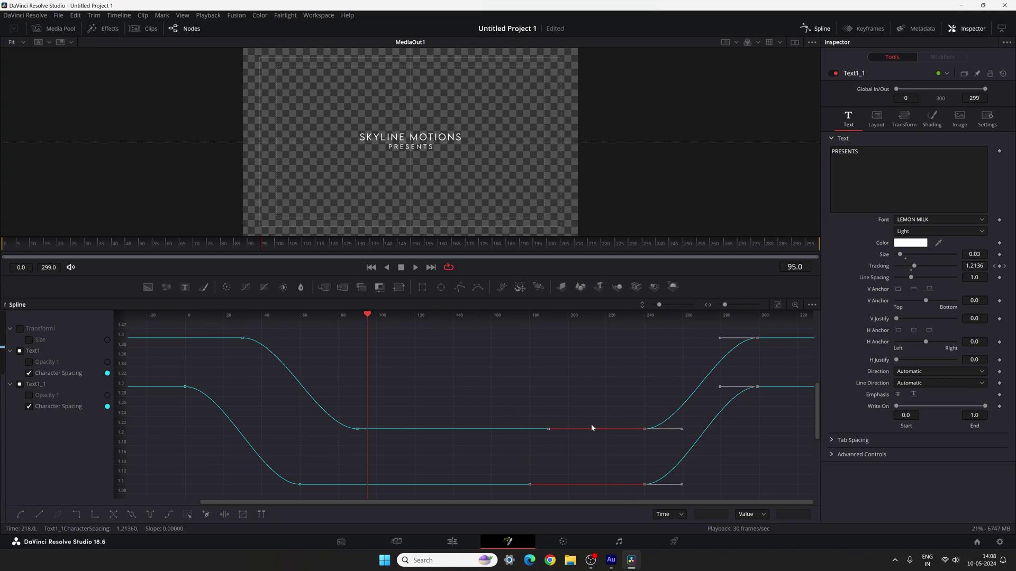
click(809, 29)
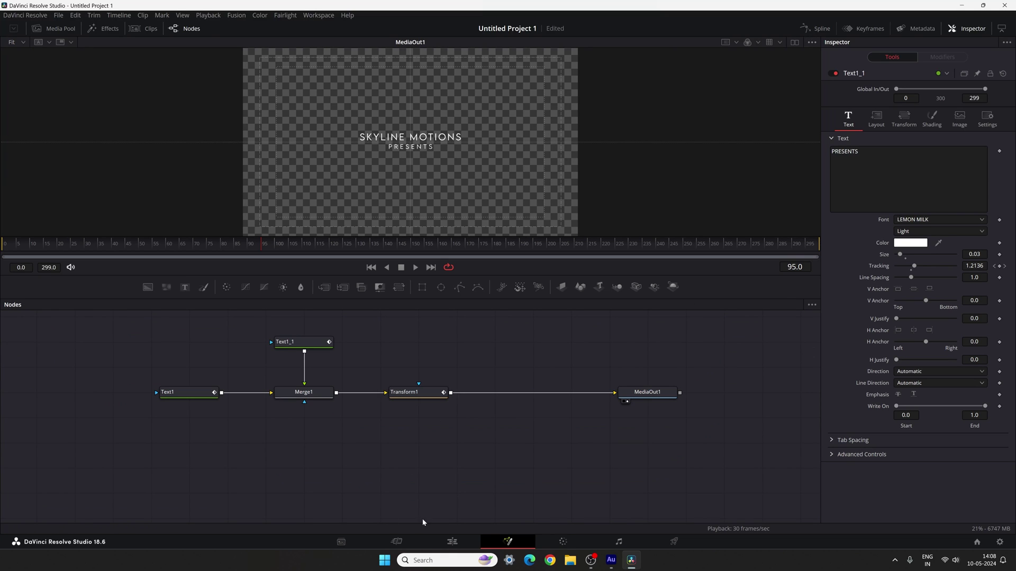
Play the third title over the forest clip from about 01:00:20:00 on the Edit page
click(452, 541)
key(space)
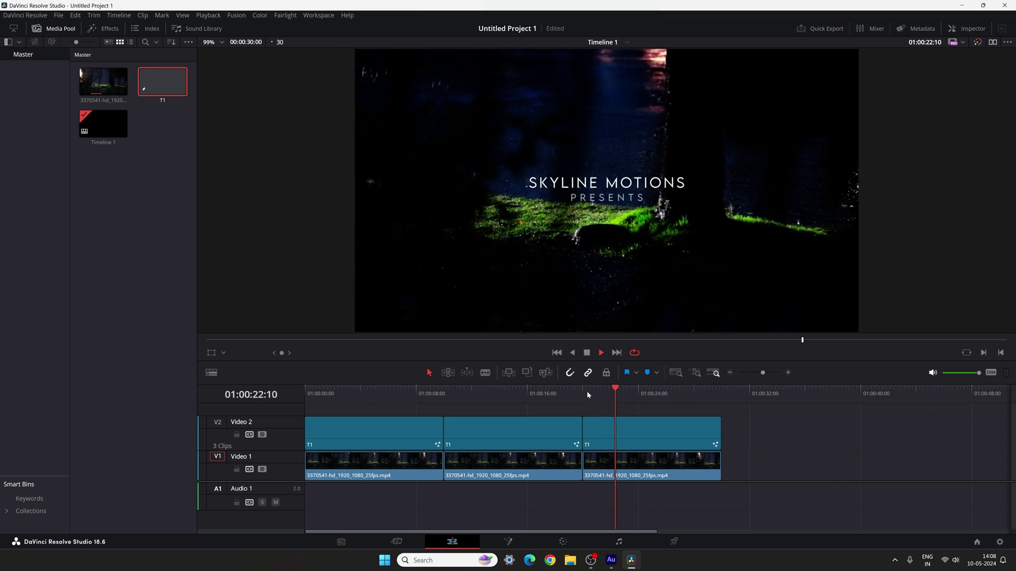
click(586, 391)
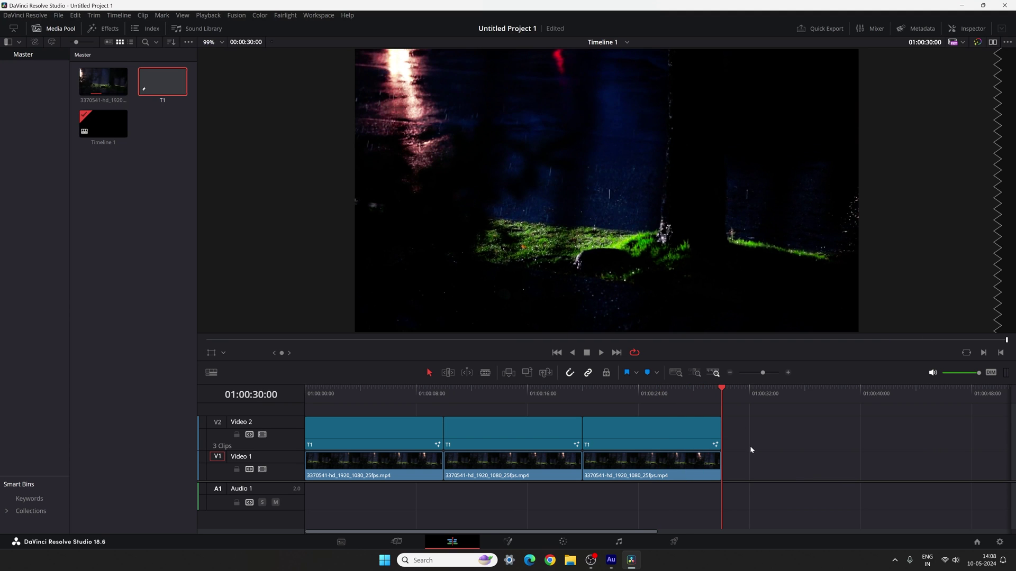
Paste a fourth copy of the title and forest clip at 01:00:30:00, and open its Text1 node in Fusion
key(ctrl+v)
click(780, 390)
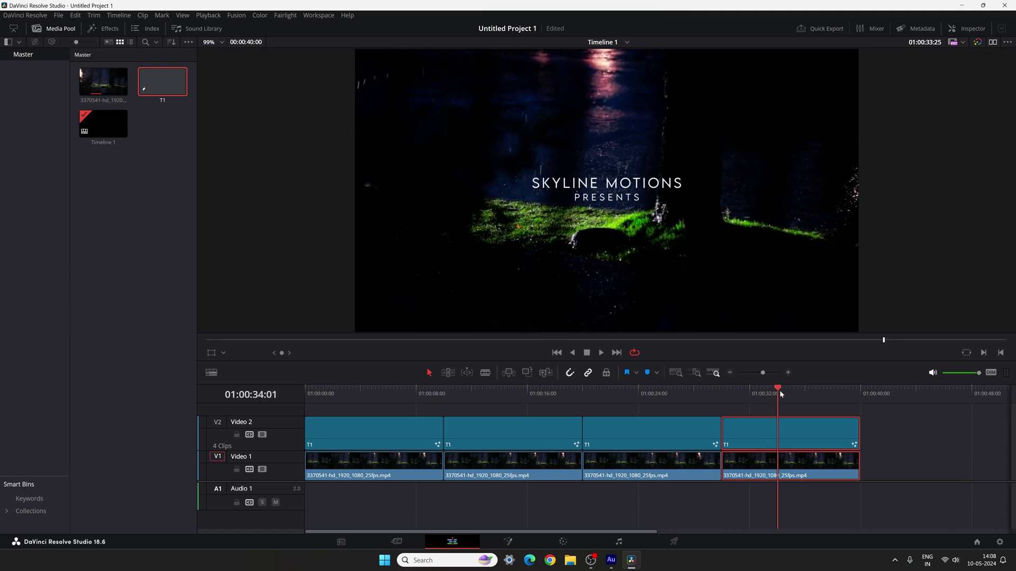
click(508, 542)
click(170, 406)
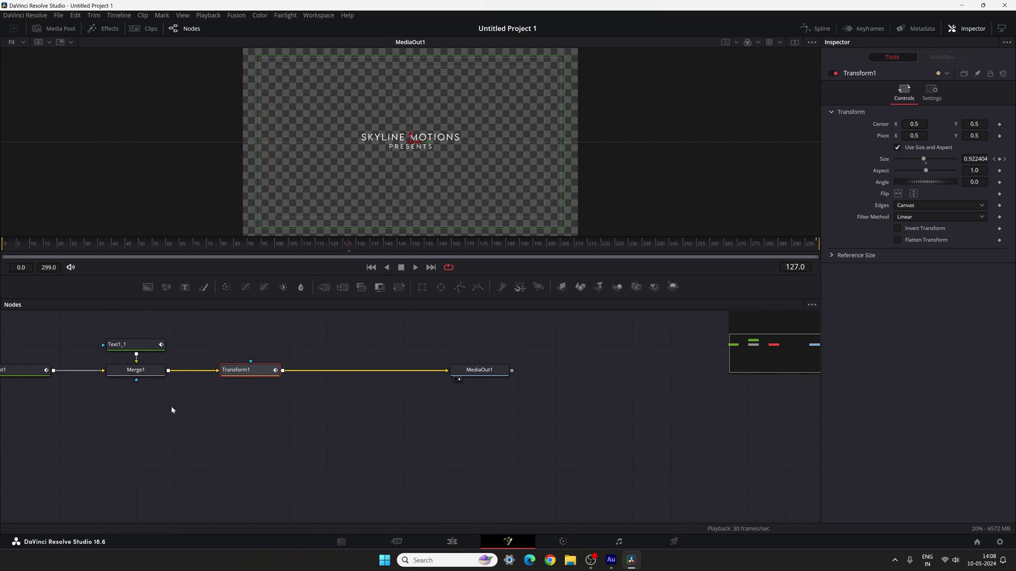
drag(171, 405, 424, 444)
click(278, 414)
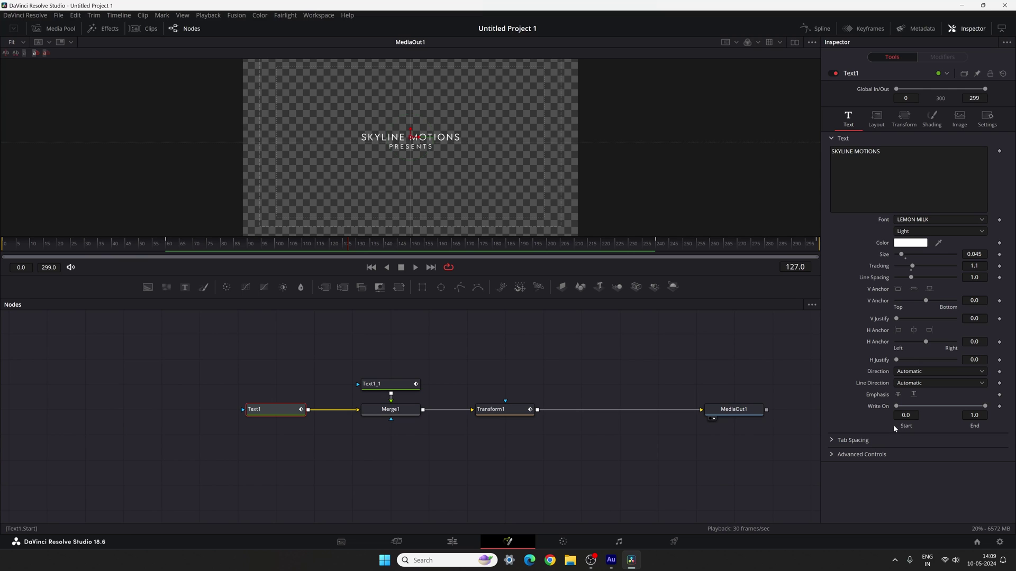
Enlarge the viewer, keyframe Text1's Write On End at 1.0 on frame 60 and 0.0 on frame 0, and play it
drag(413, 298, 413, 369)
click(201, 317)
drag(202, 316, 306, 319)
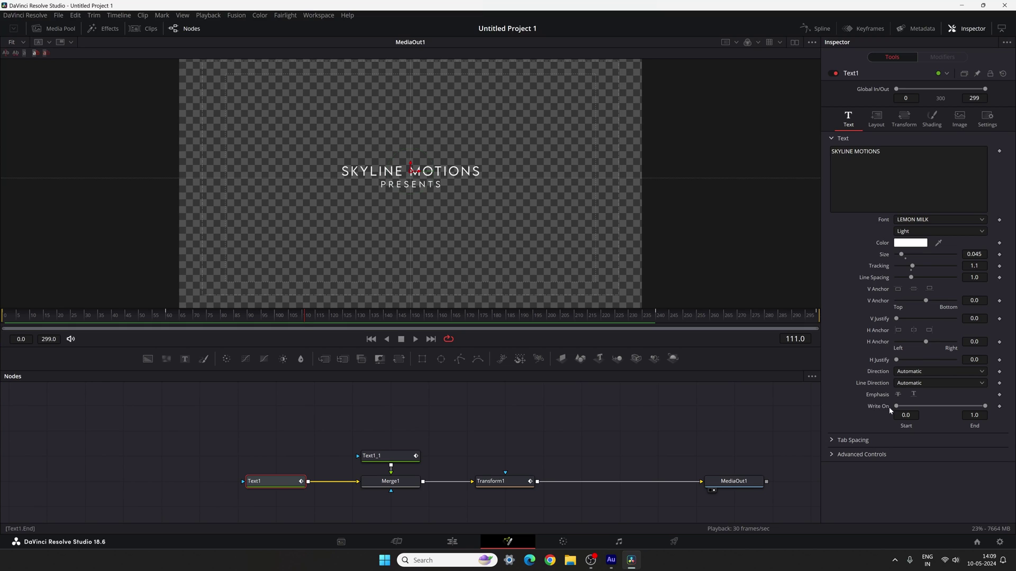
click(169, 320)
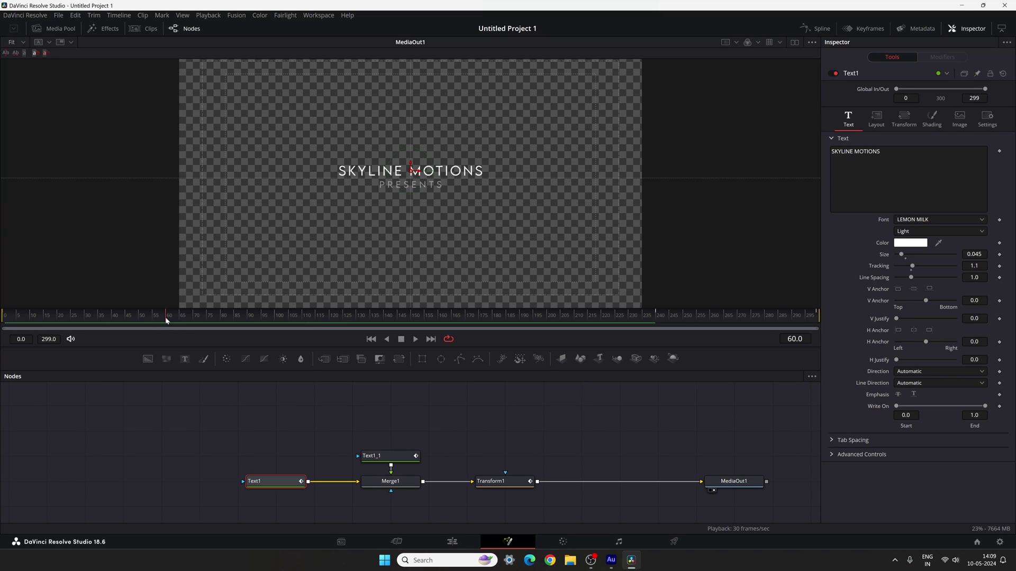
right_click(877, 409)
click(898, 414)
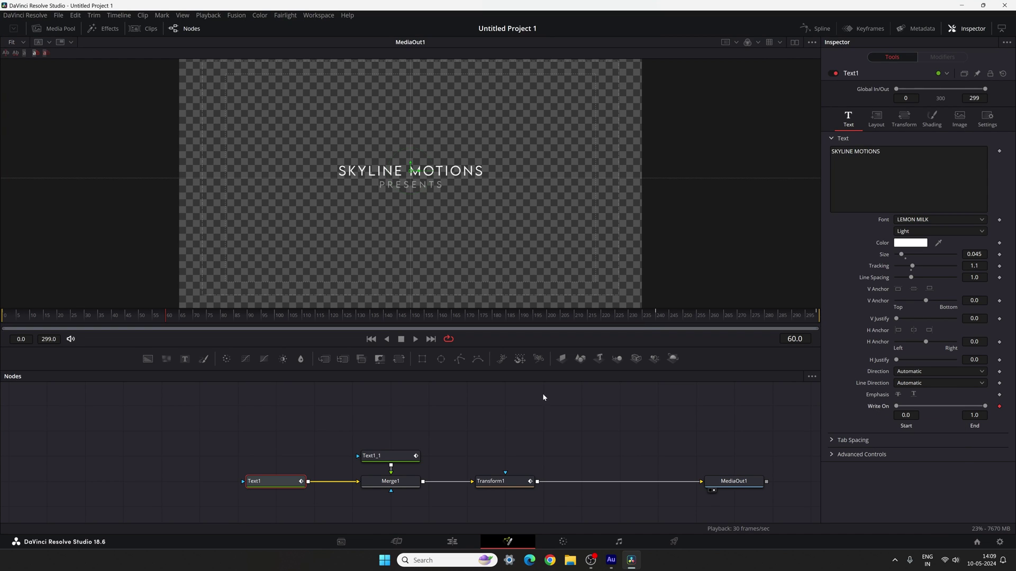
drag(160, 318, 4, 318)
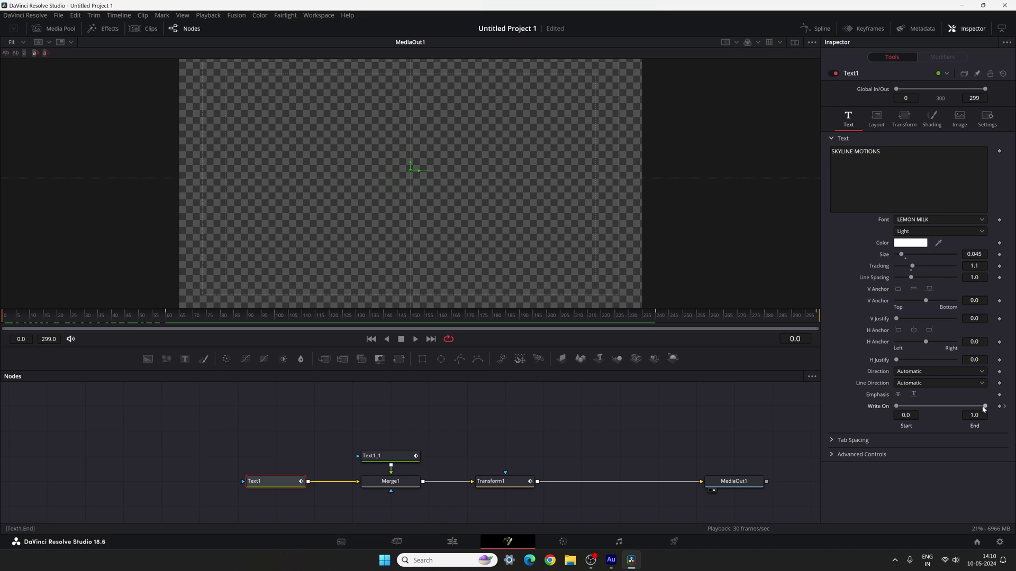
drag(936, 409, 894, 408)
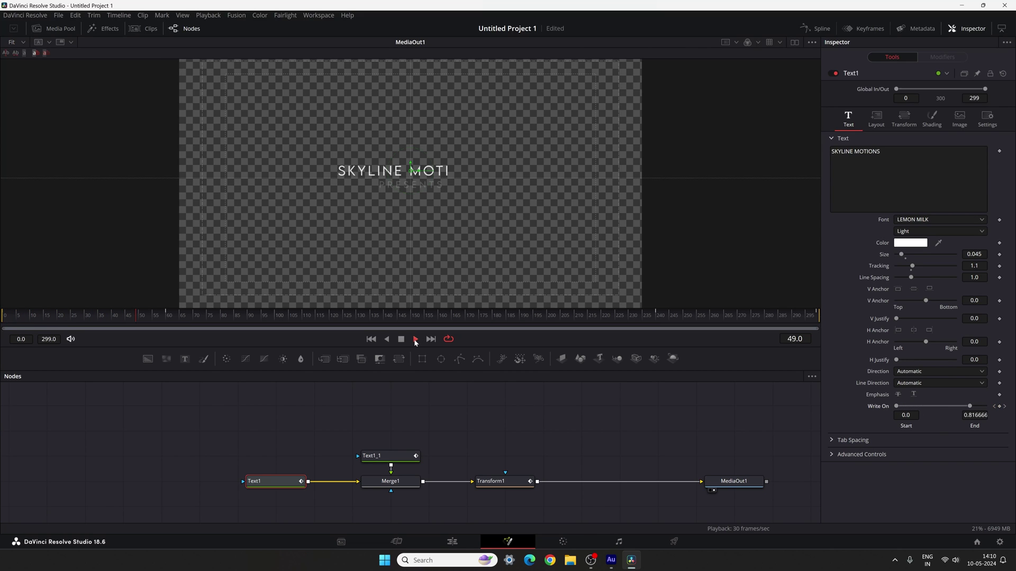
click(370, 339)
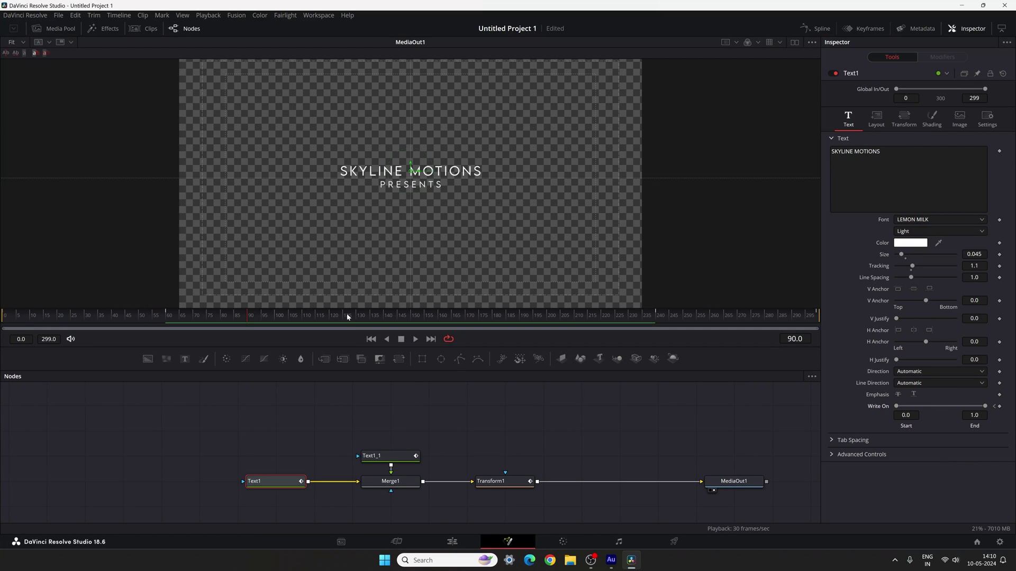
Keyframe Text1's Write On End at 1.0 on frame 240 and 0.0 on frame 299, and scrub through the animation
click(654, 328)
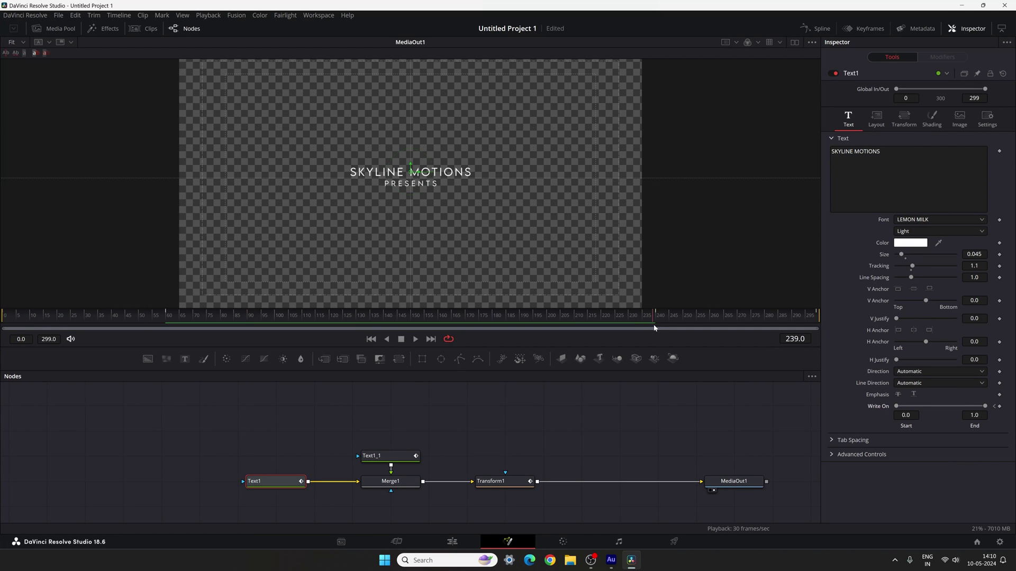
right_click(878, 407)
click(931, 241)
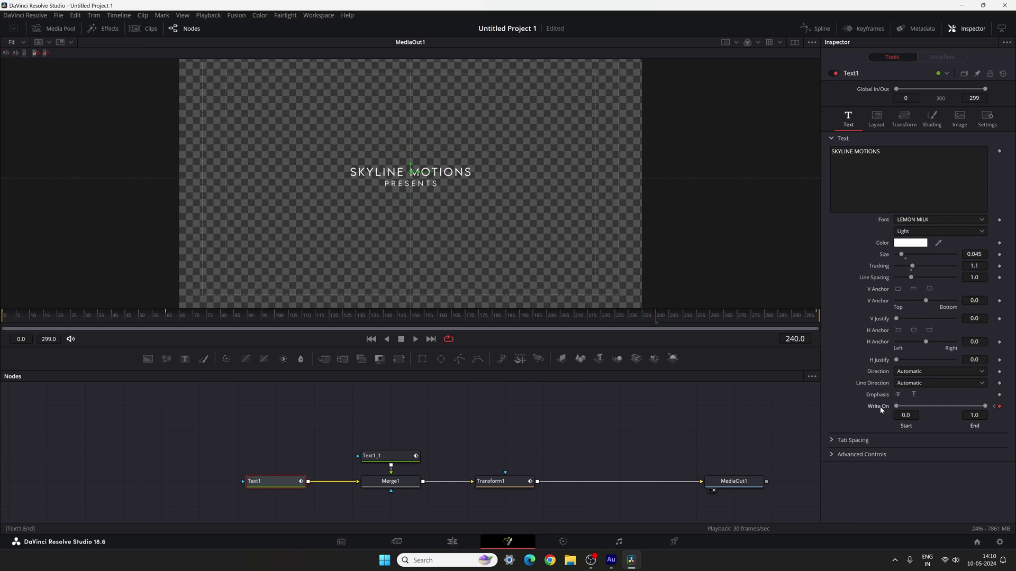
key(End)
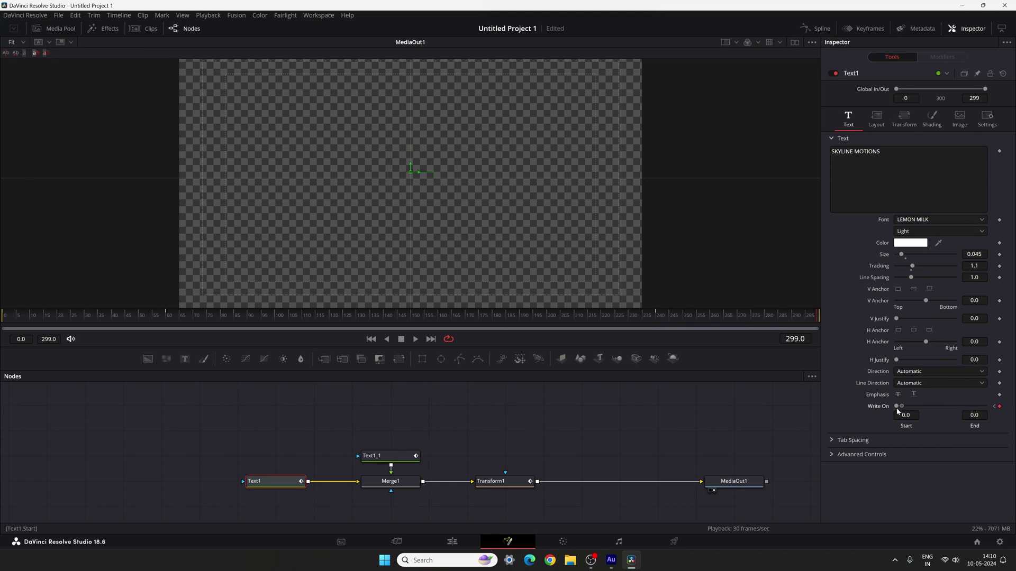
drag(898, 406, 985, 405)
drag(6, 324, 405, 249)
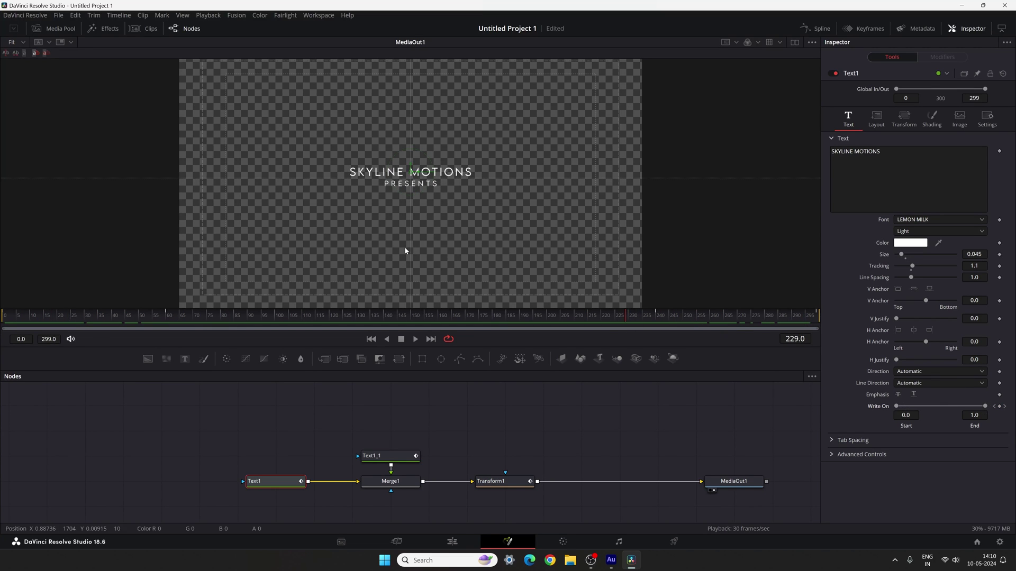
Change the font of Text1 and Text1_1 to Adobe Devanagari, moving Text1_1 further above Merge1, and play the result
click(932, 219)
click(926, 366)
scroll(407, 149, up, 5)
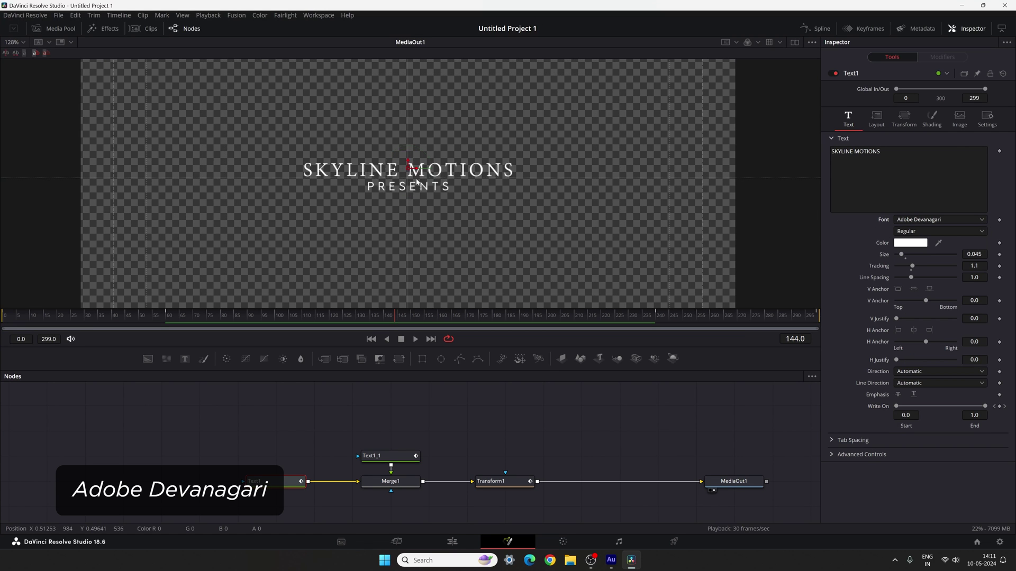
drag(401, 149, 402, 148)
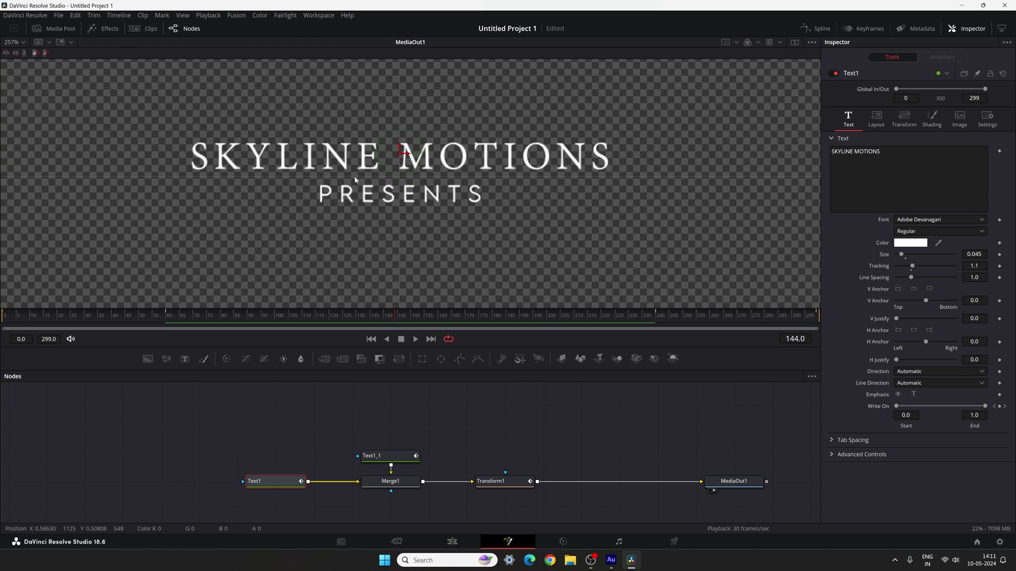
drag(400, 458, 400, 432)
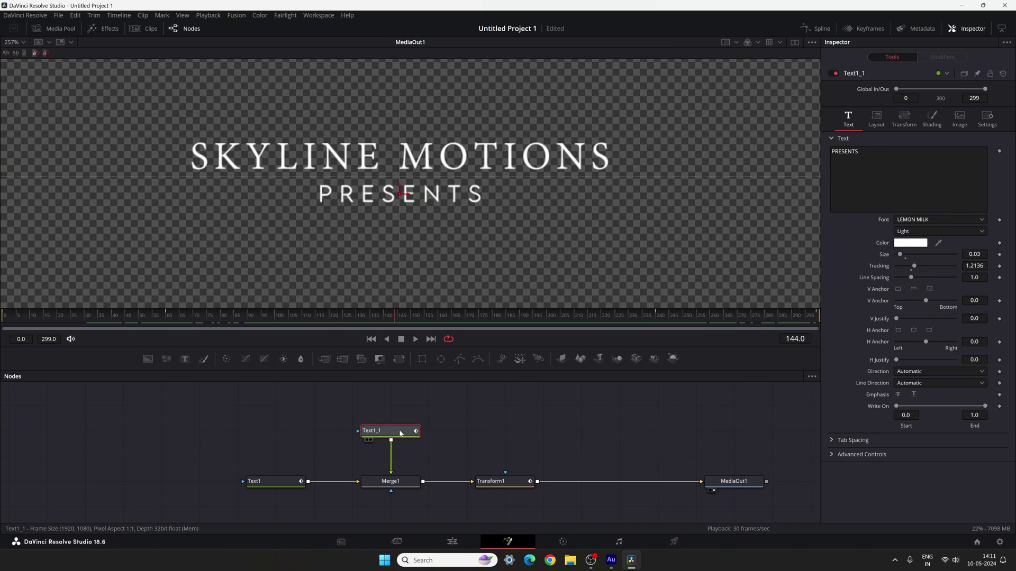
click(912, 222)
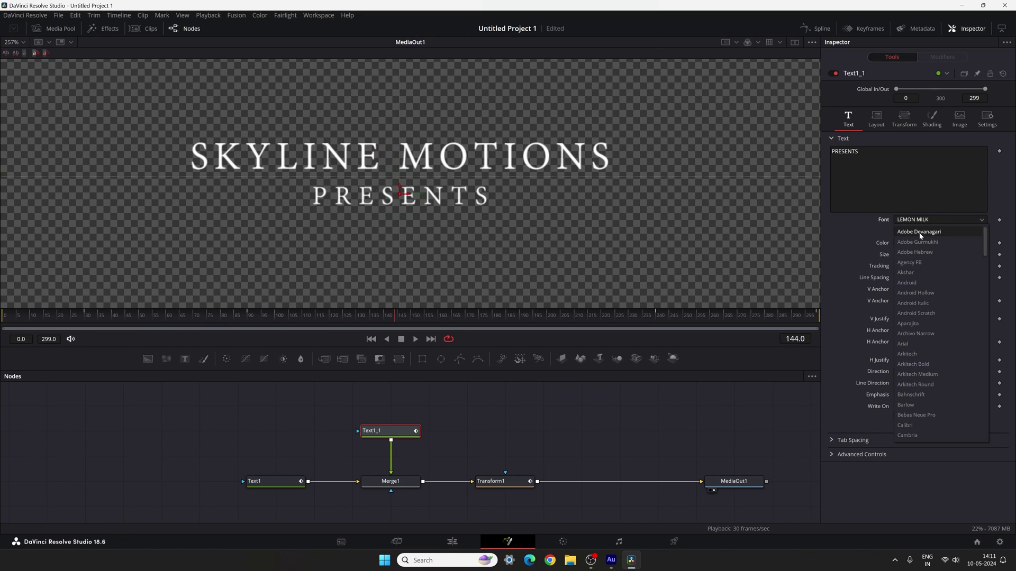
click(918, 232)
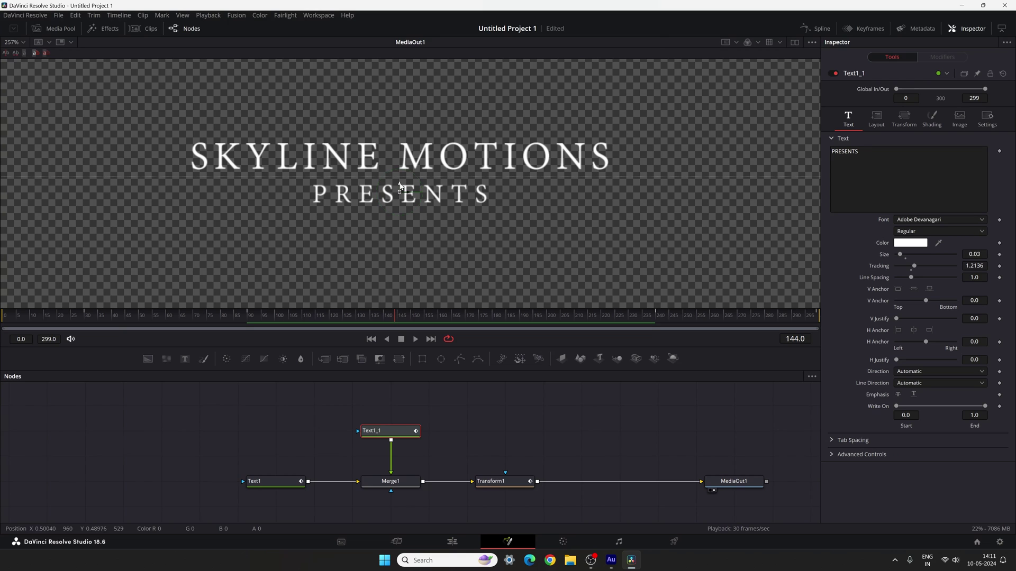
click(375, 340)
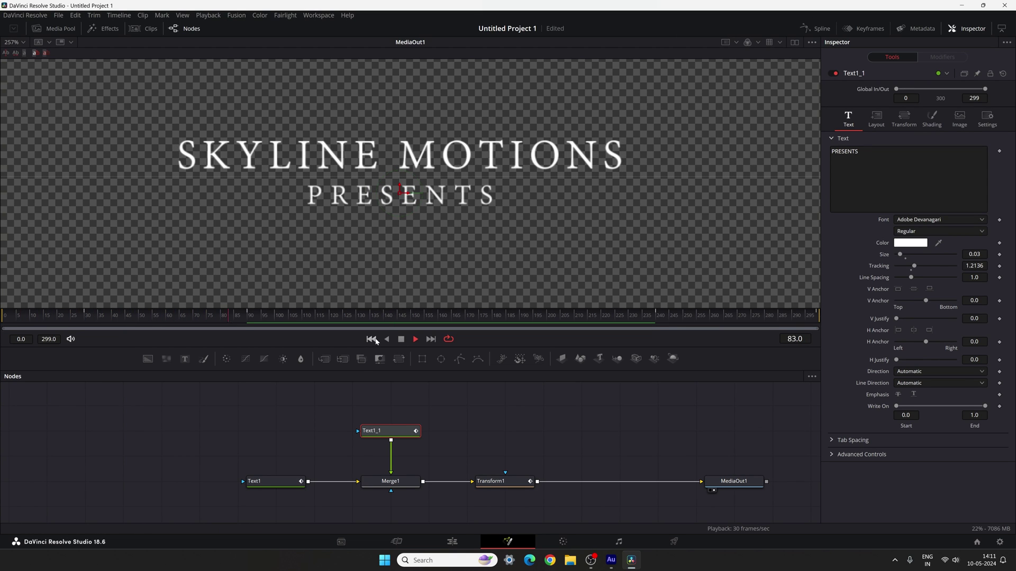
click(375, 340)
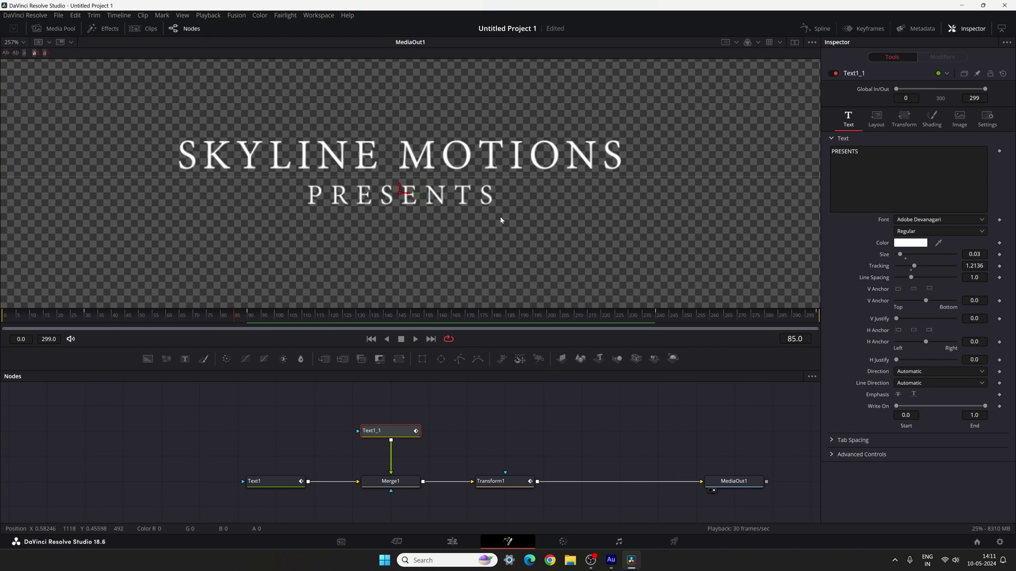
Animate Write On for the PRESENTS text in Text1_1, with End keyframed at 0.0 on frame 299
click(121, 316)
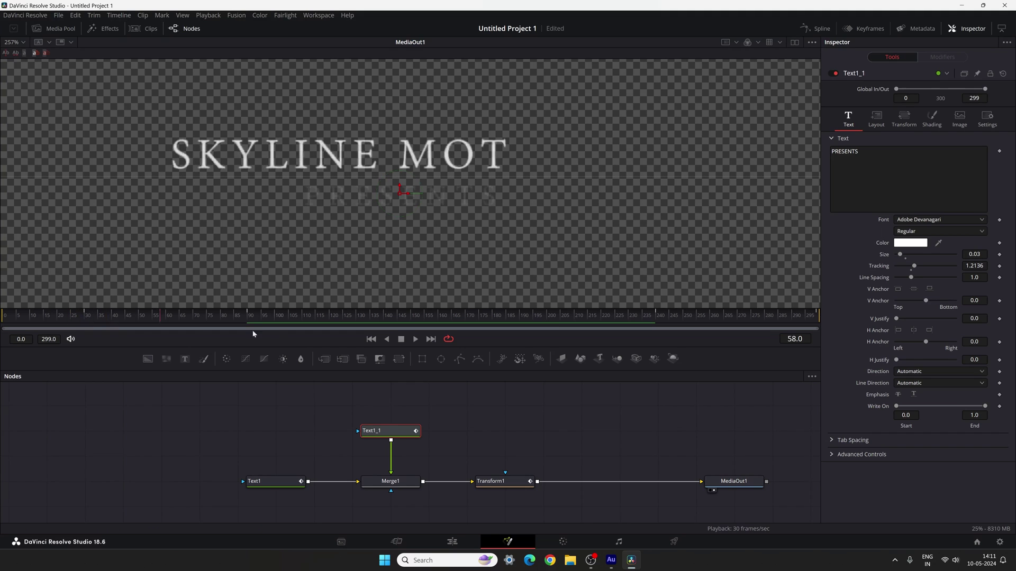
click(90, 317)
click(818, 317)
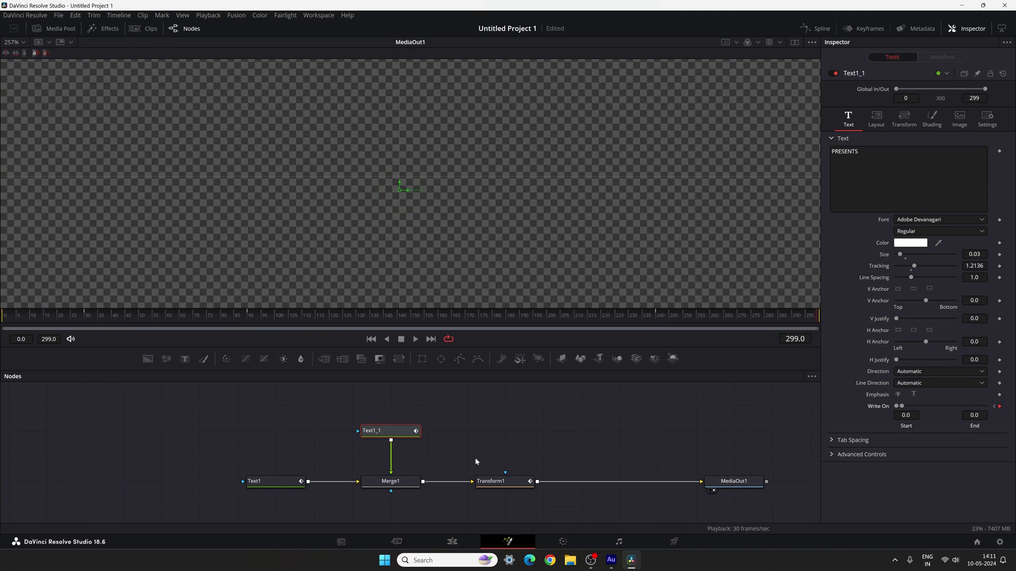
Play the fourth title over the forest clip from 01:00:30:00 on the Edit page
click(453, 542)
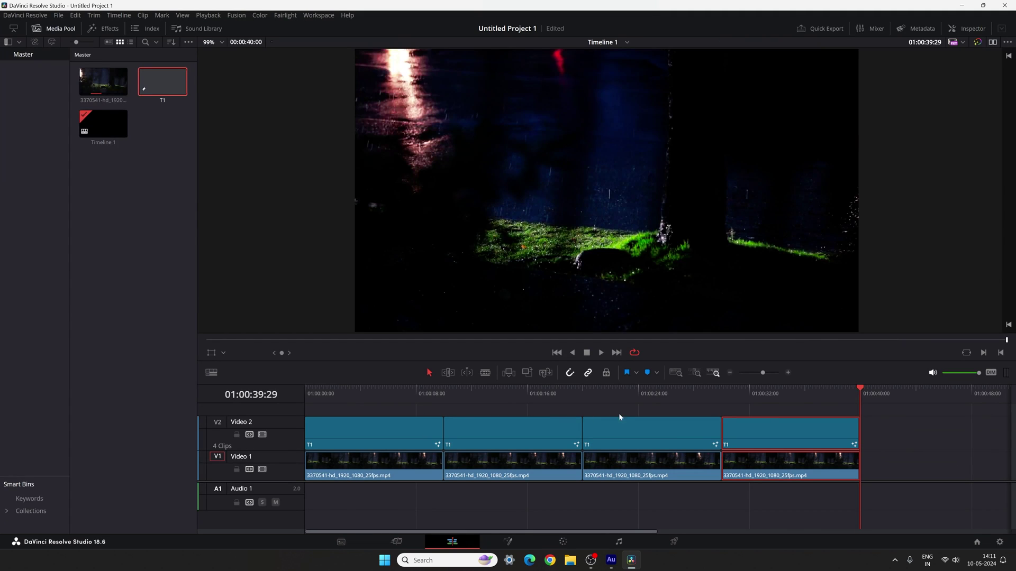
click(721, 391)
key(space)
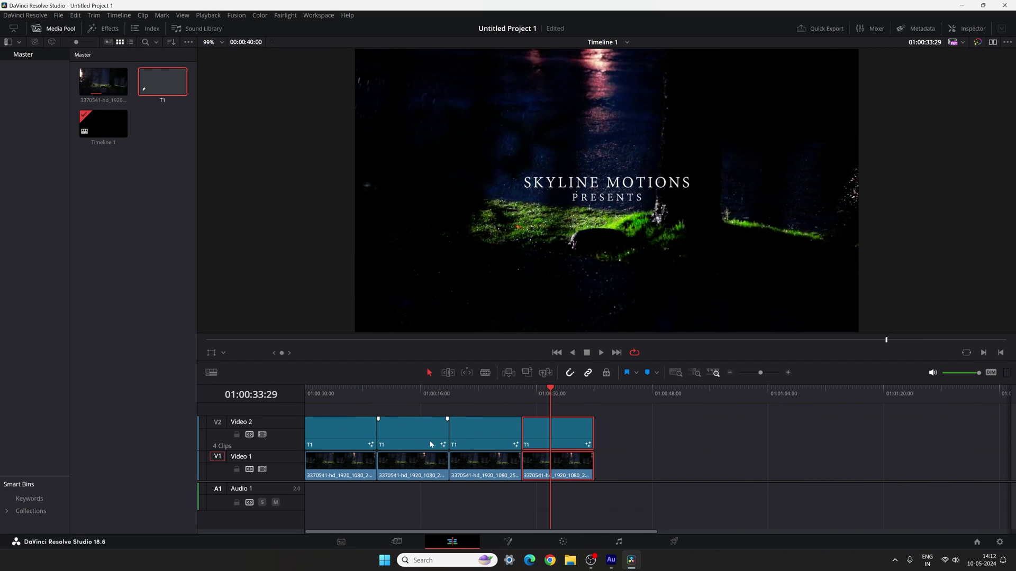
Paste a fifth copy of the title and forest clip at 01:00:40:00
click(637, 439)
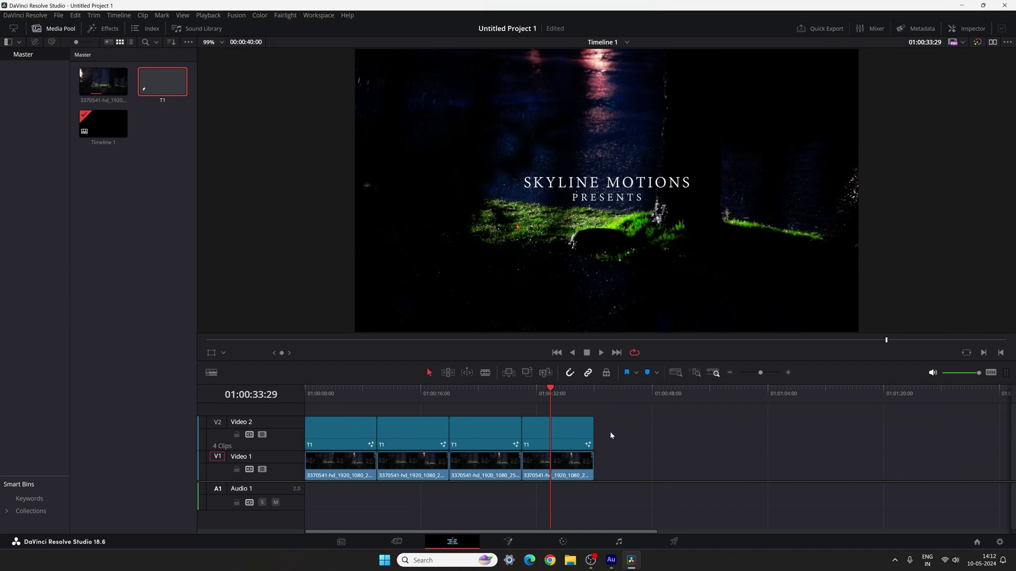
click(589, 396)
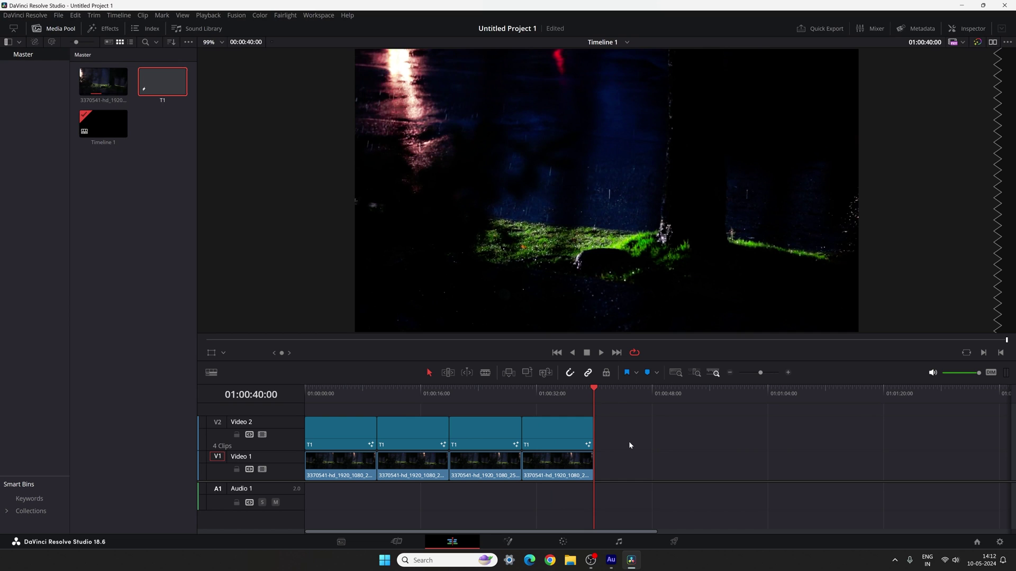
key(ctrl+v)
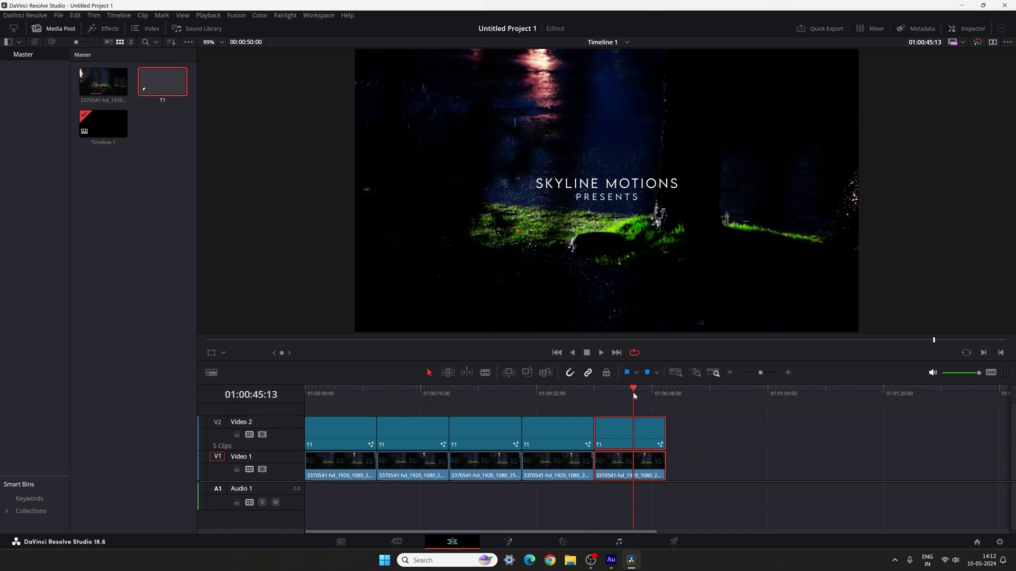
Delete the Text1_1 and Merge1 nodes from the fifth title's Fusion composition
click(507, 541)
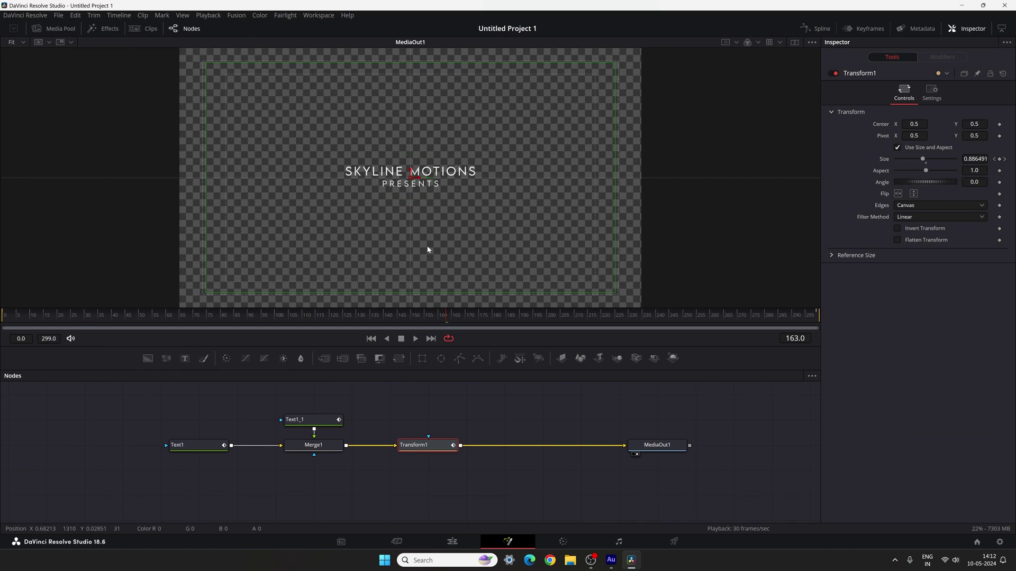
drag(342, 403, 317, 461)
key(Delete)
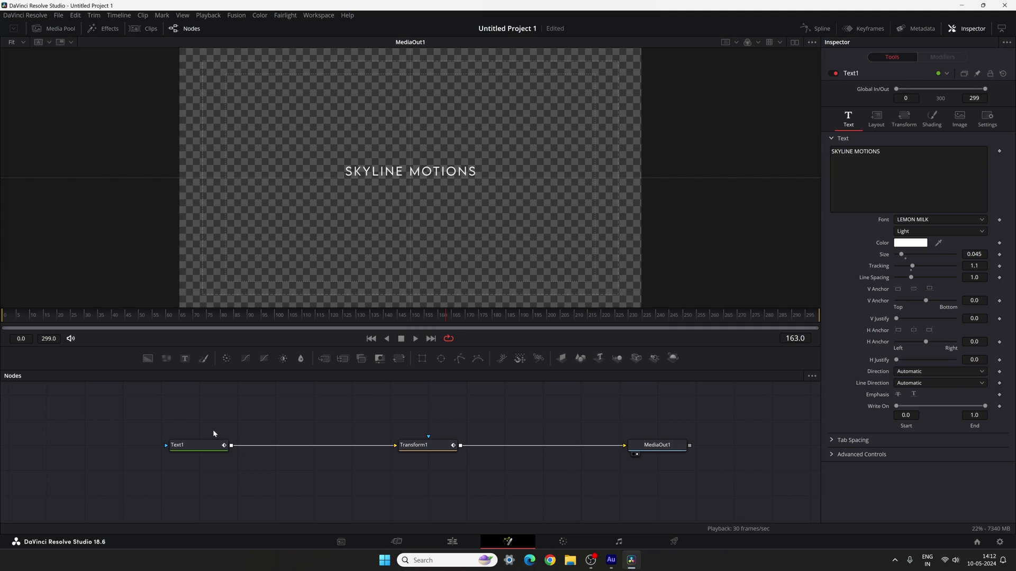
Remove the Opacity animation from Text1's shading, scrub through the title and return to frame 0
click(203, 446)
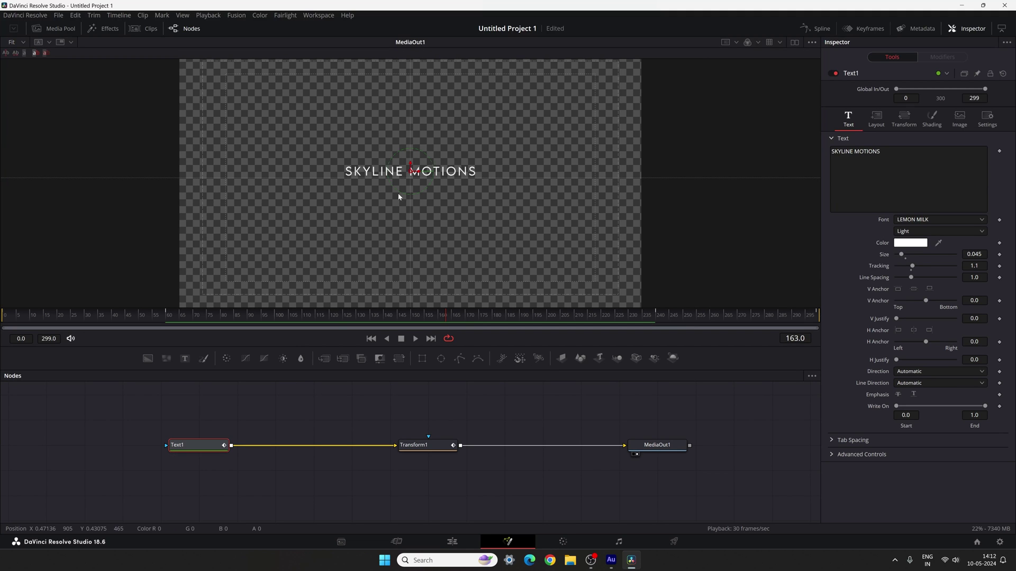
scroll(405, 180, up, 3)
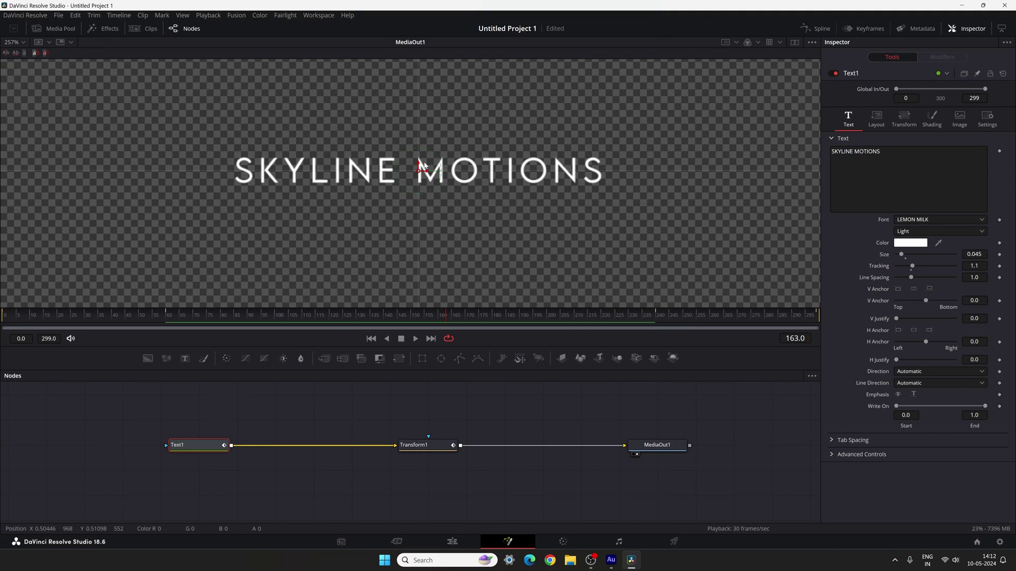
click(931, 119)
right_click(884, 214)
click(915, 220)
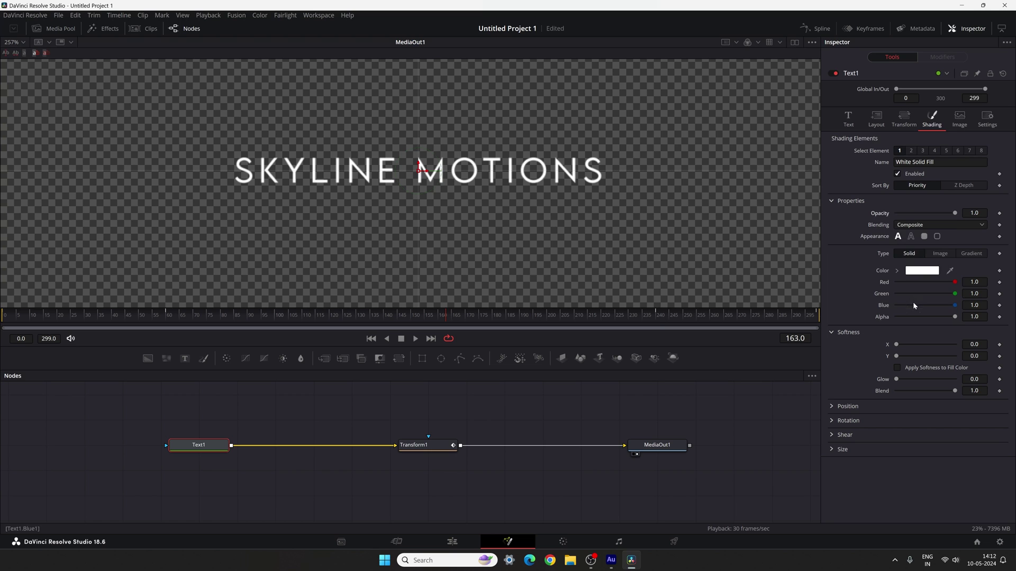
drag(312, 314, 552, 299)
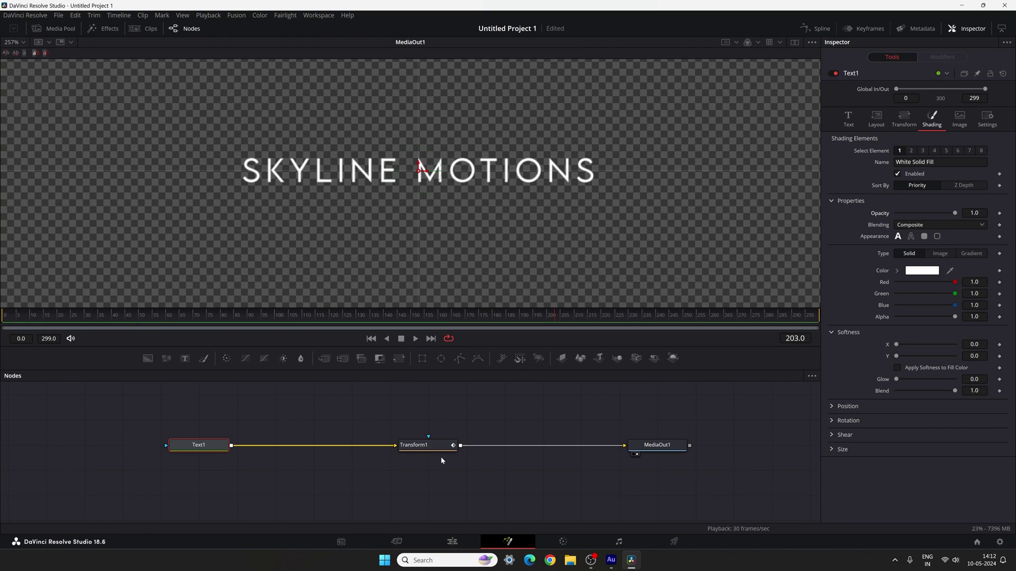
drag(247, 409, 314, 407)
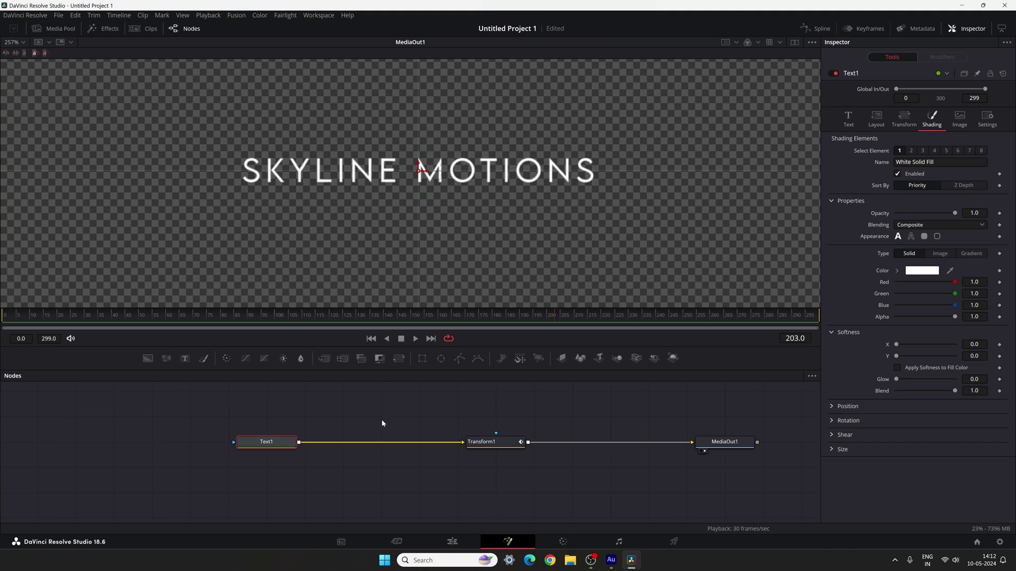
key(Home)
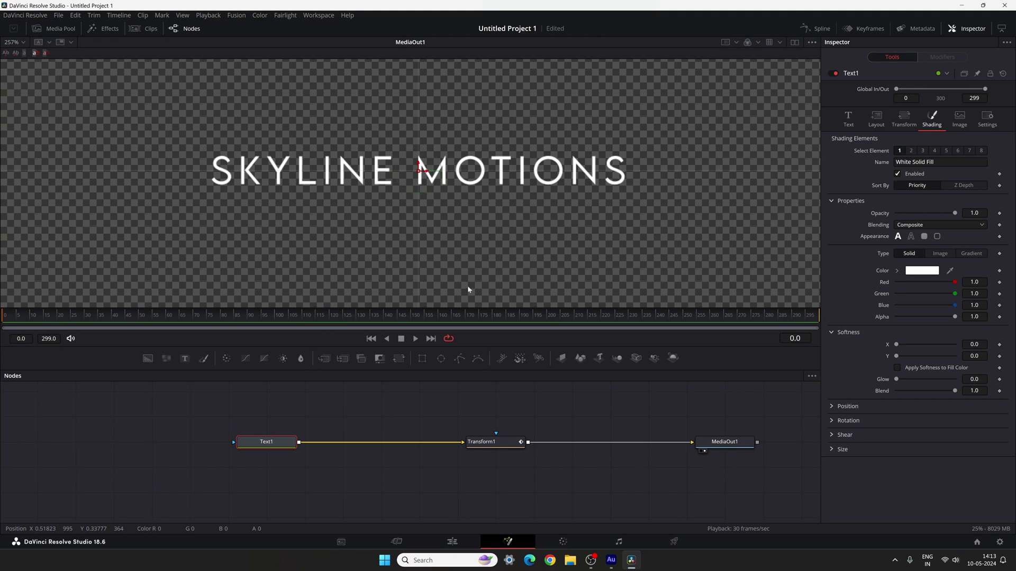
Add a Follower modifier to Text1's SKYLINE MOTIONS text and open the modifier's shading settings
click(848, 118)
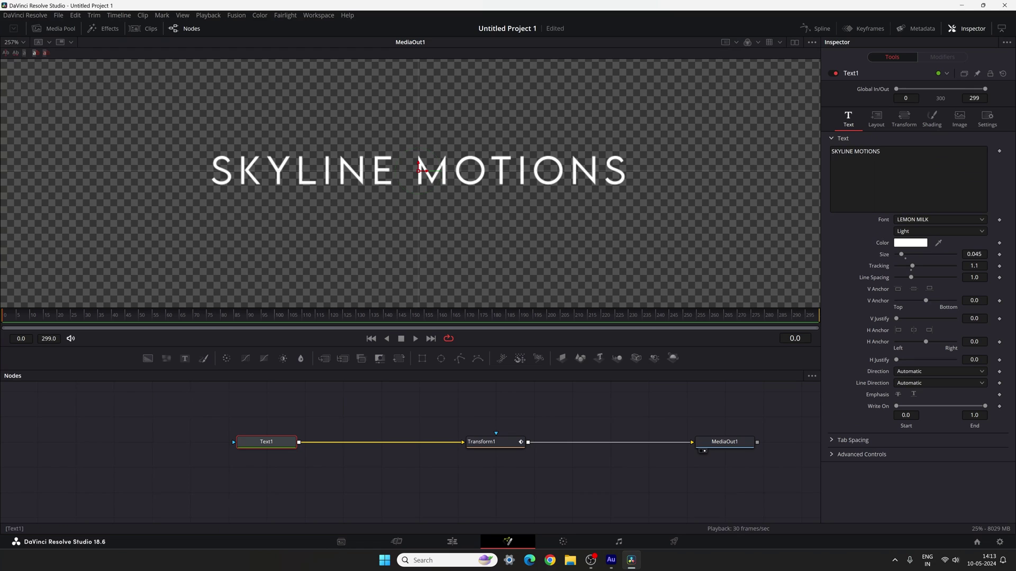
right_click(865, 167)
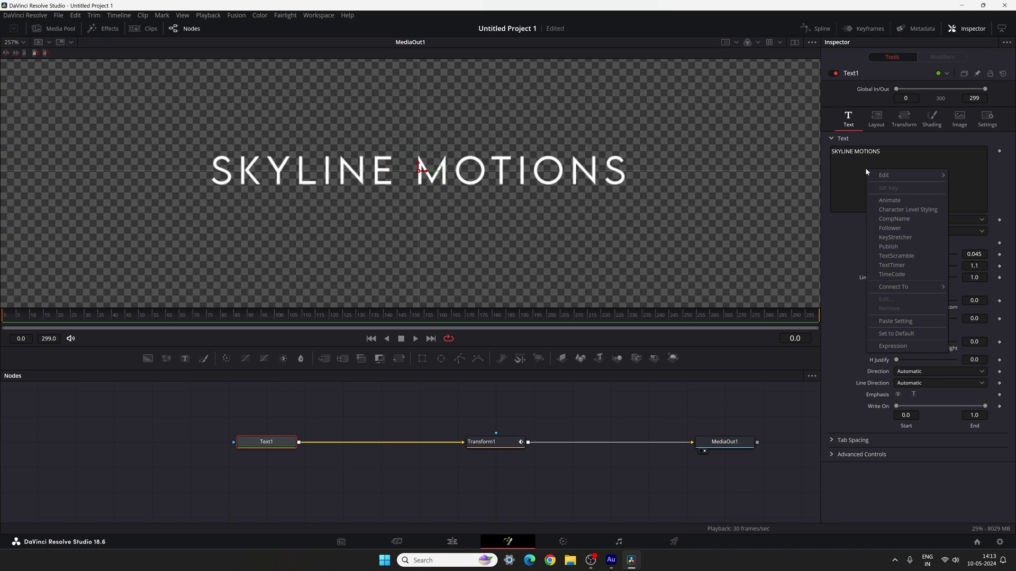
click(887, 228)
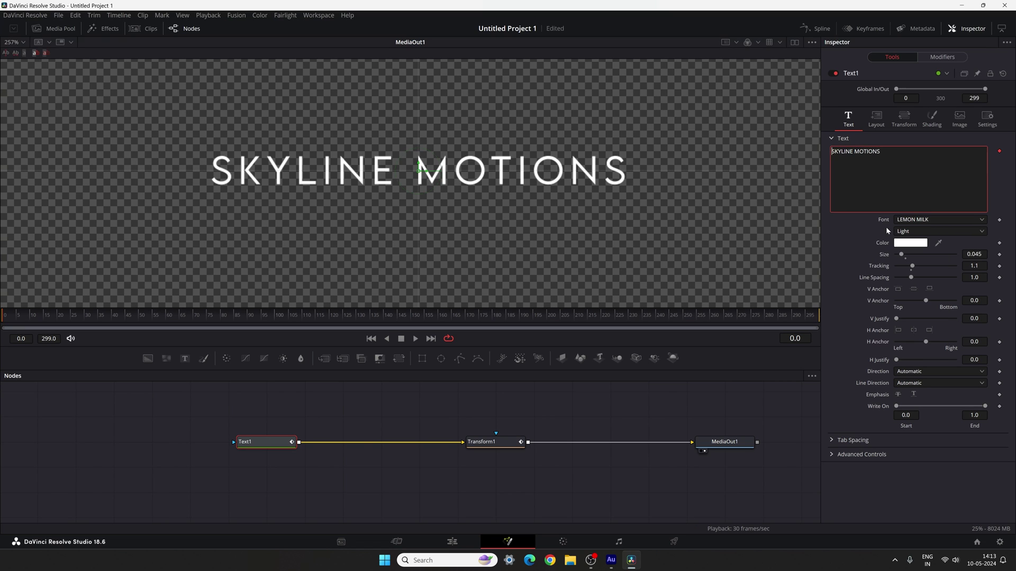
click(942, 59)
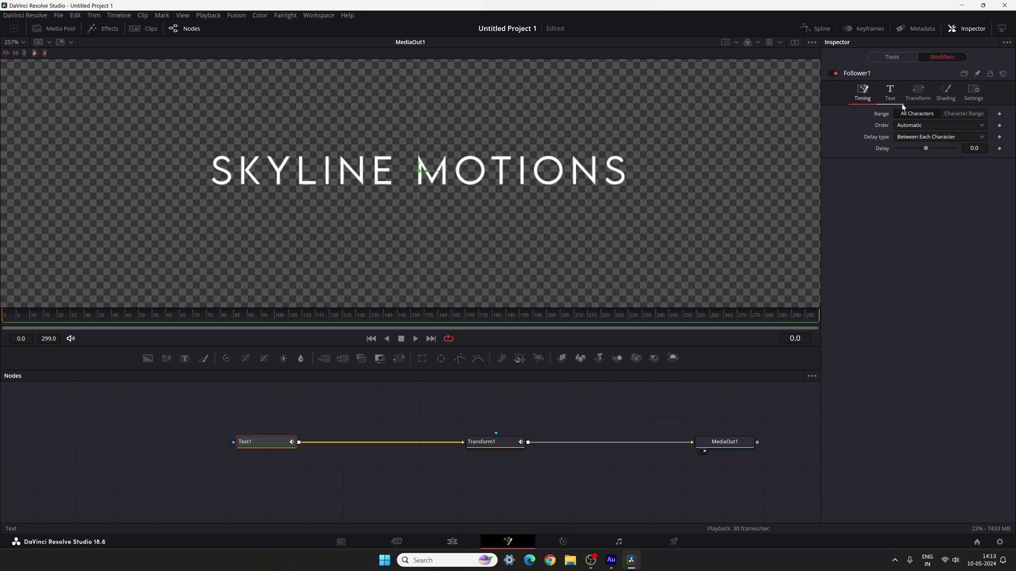
click(945, 92)
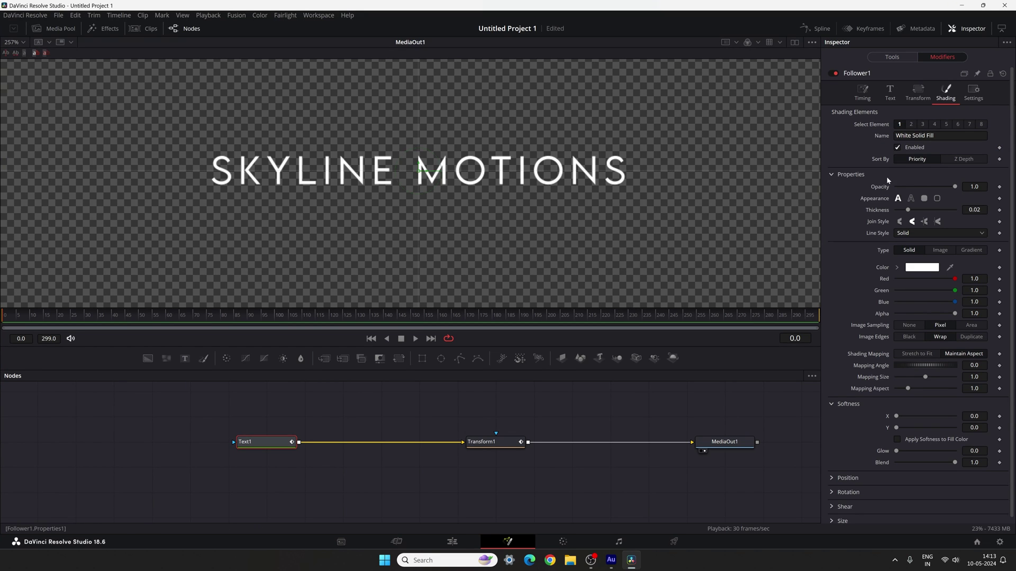
Animate the Follower's shading Opacity from 0.0 at frame 0 to 1.0 at frame 60
drag(110, 314, 170, 325)
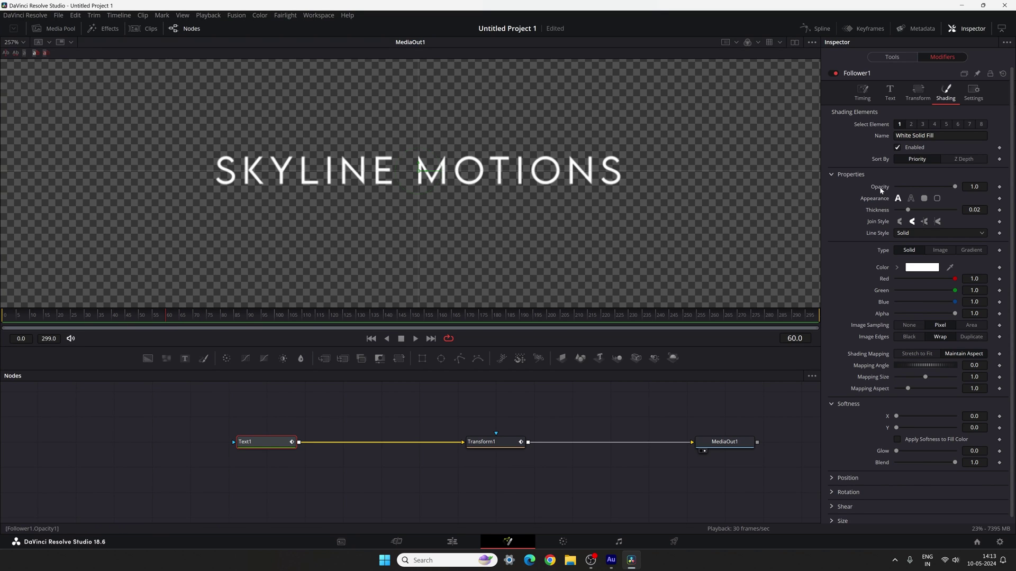
right_click(879, 186)
key(Escape)
click(147, 320)
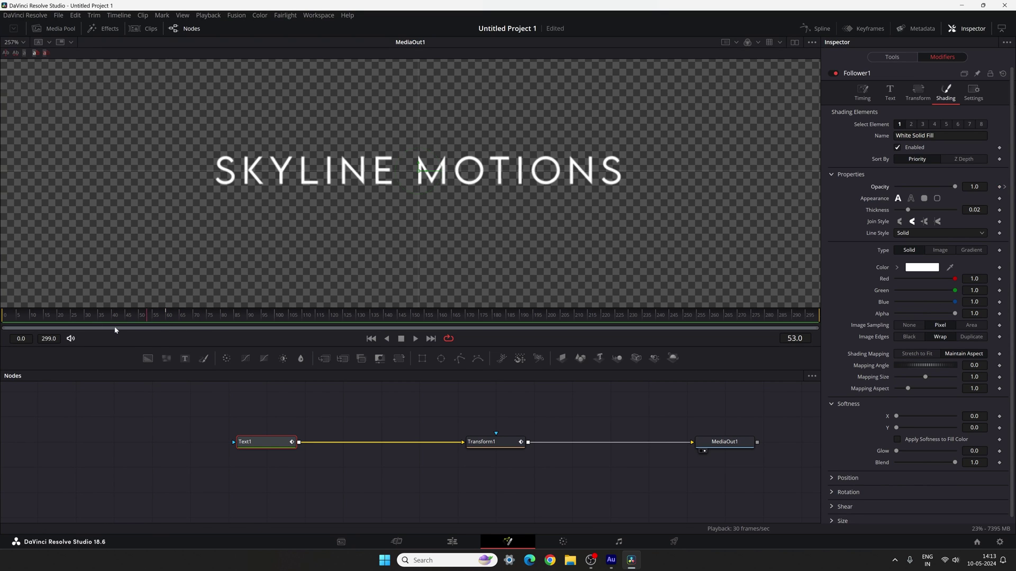
click(14, 332)
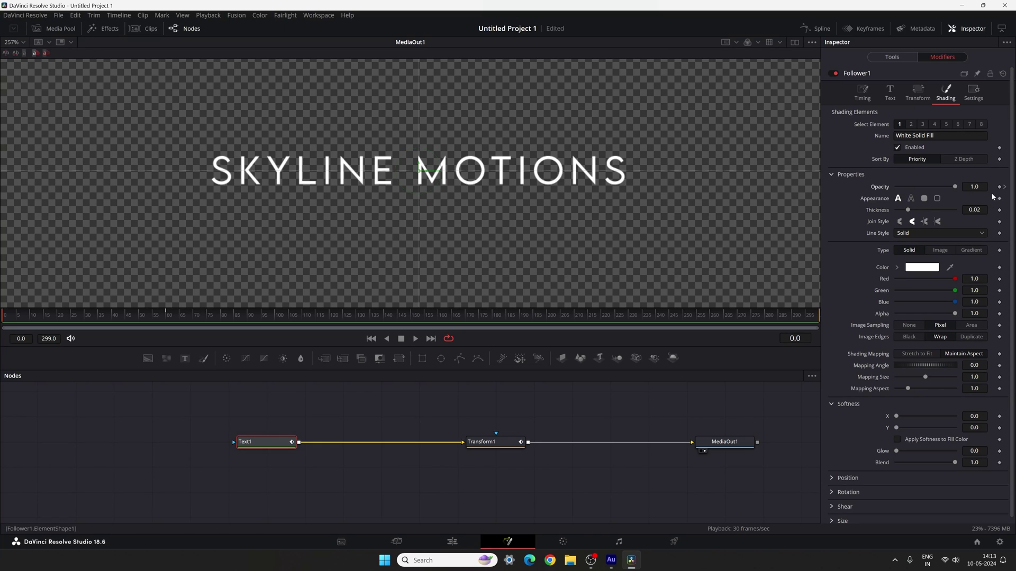
drag(955, 188, 897, 190)
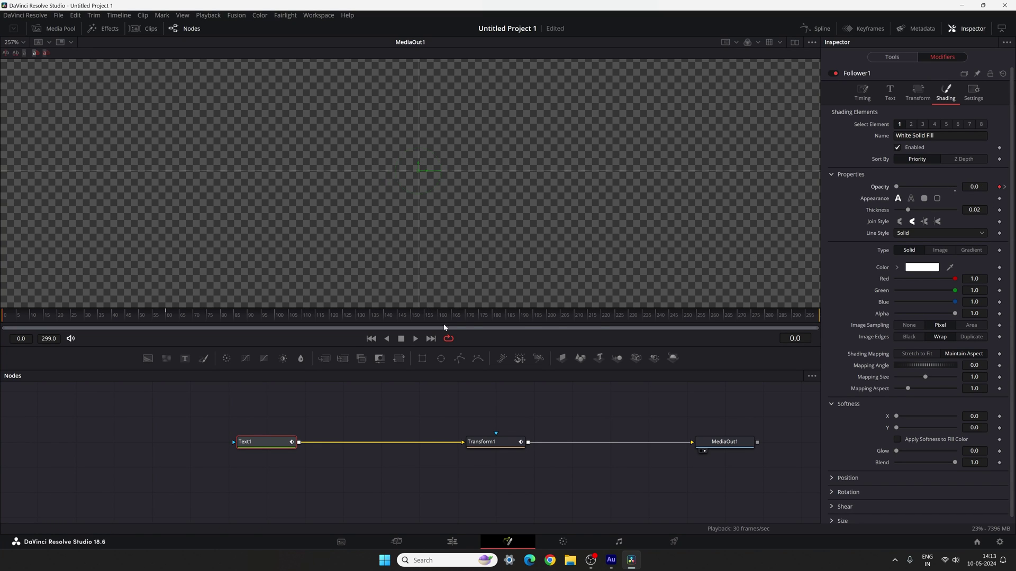
Key the Follower's Opacity at 1.0 on frame 210 and fade it to 0.0 at frame 270
drag(598, 321, 575, 319)
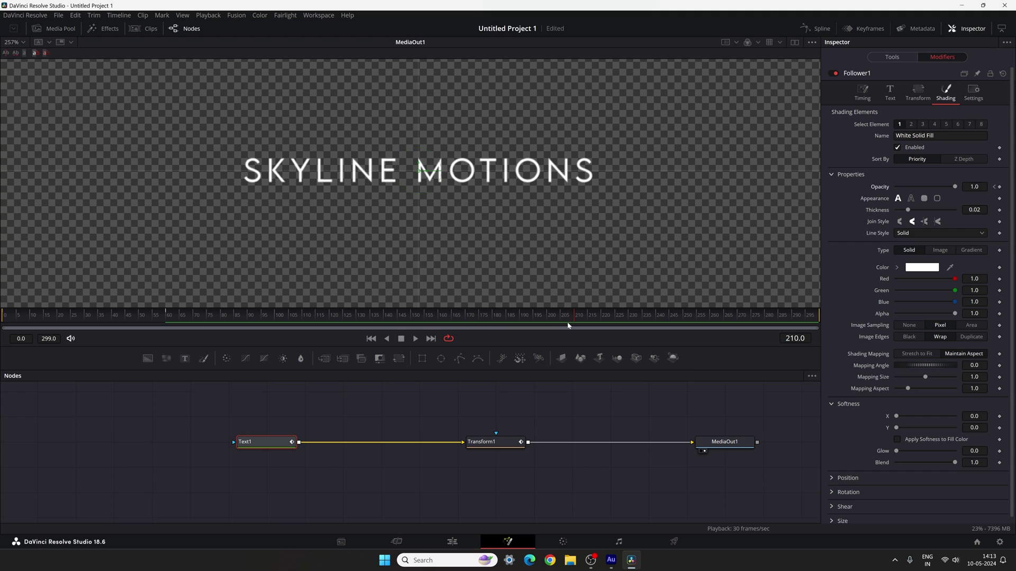
right_click(883, 186)
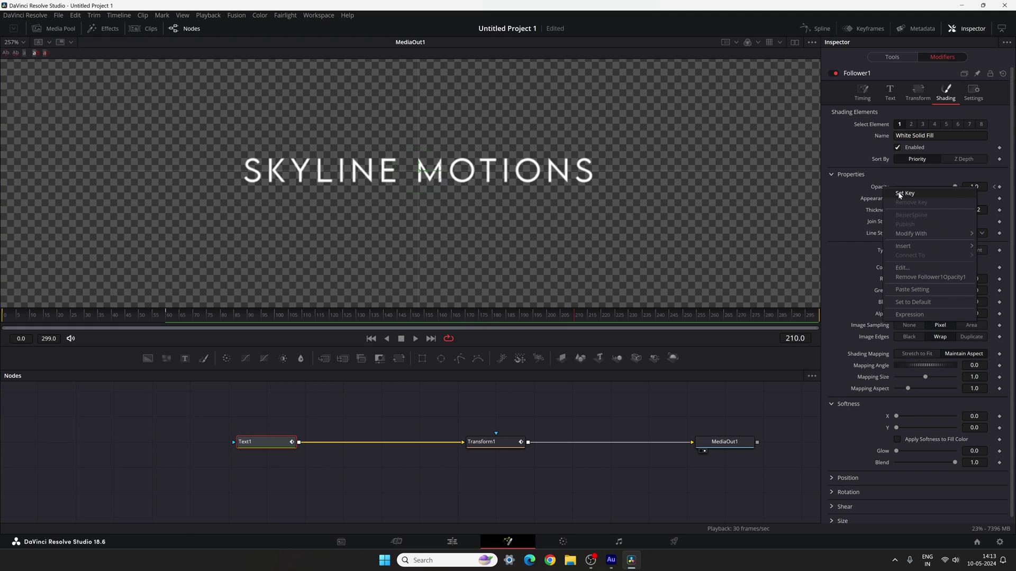
click(903, 194)
drag(583, 322, 738, 320)
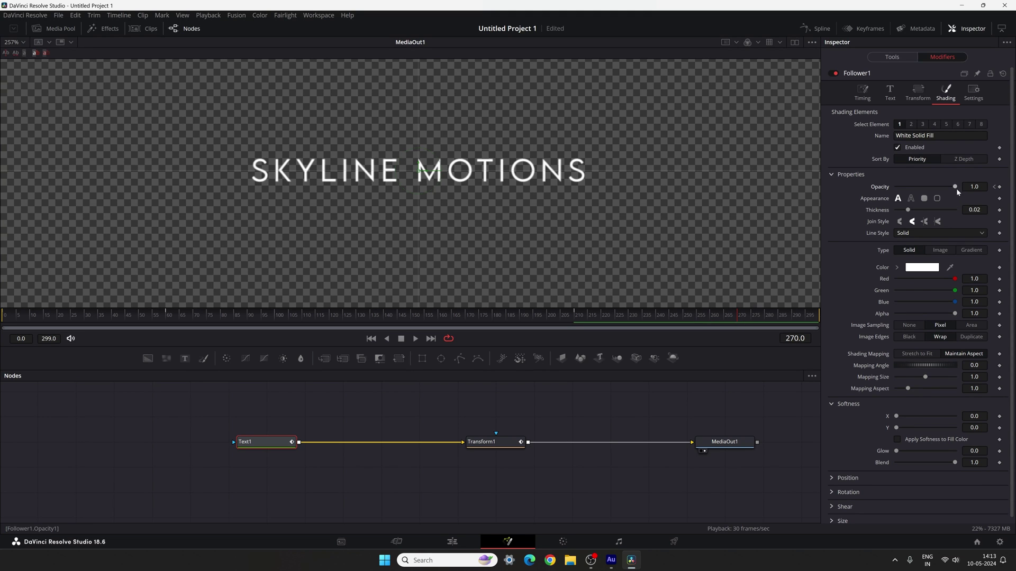
drag(945, 191, 880, 193)
click(622, 320)
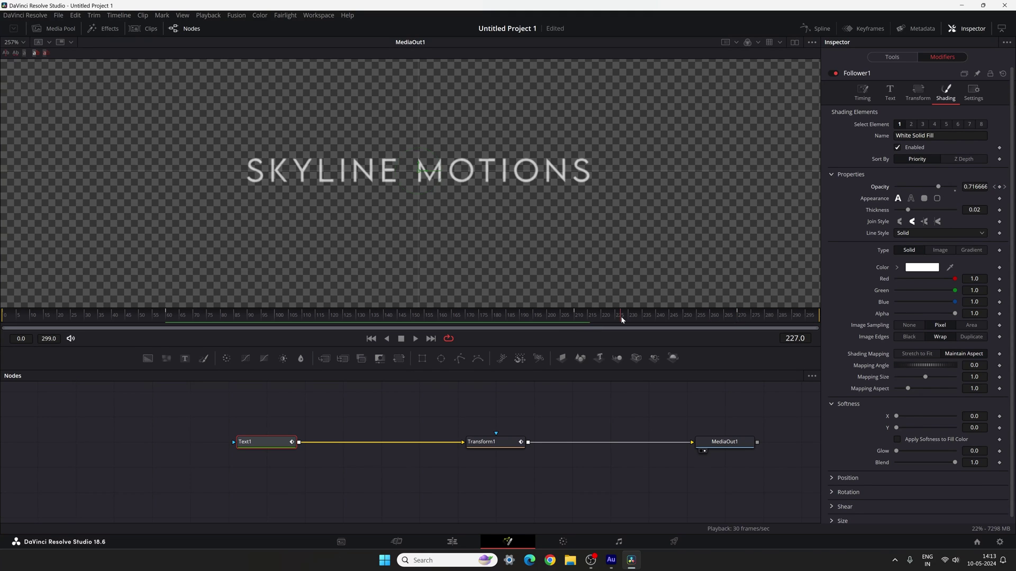
Set the Follower's Delay between each character to 5.0 and play the title from the first frame
scroll(854, 372, down, 1)
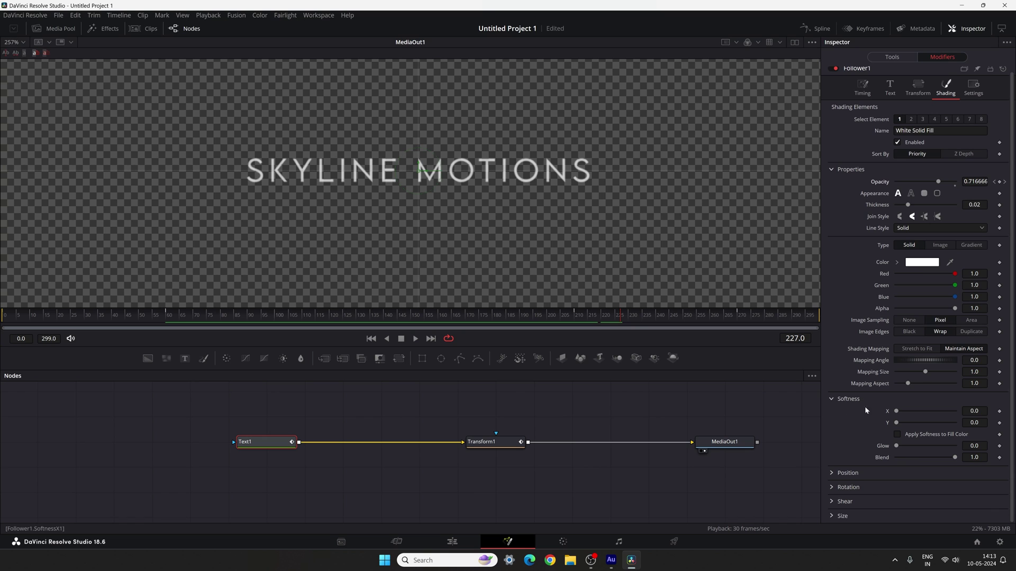
click(272, 316)
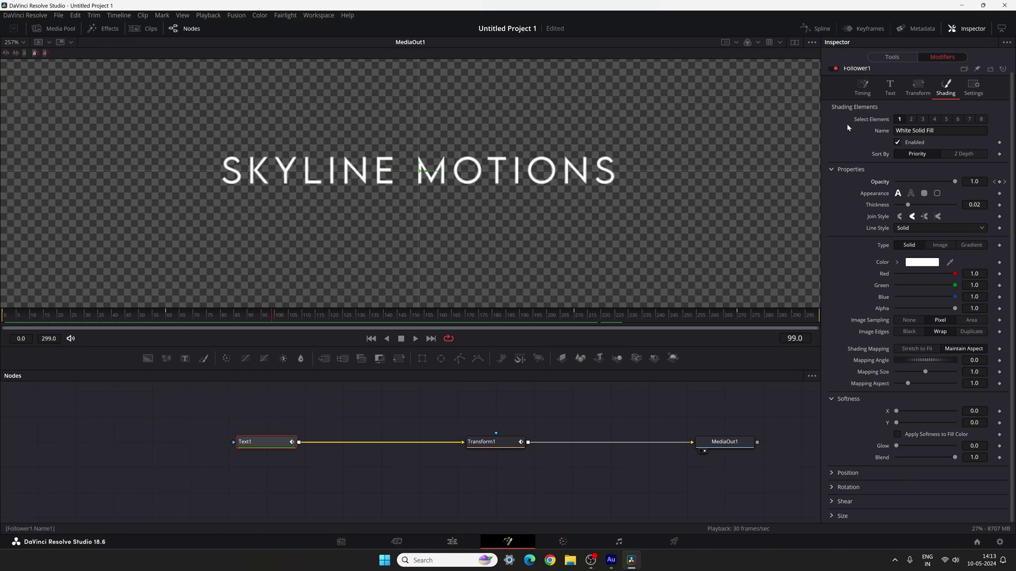
click(858, 103)
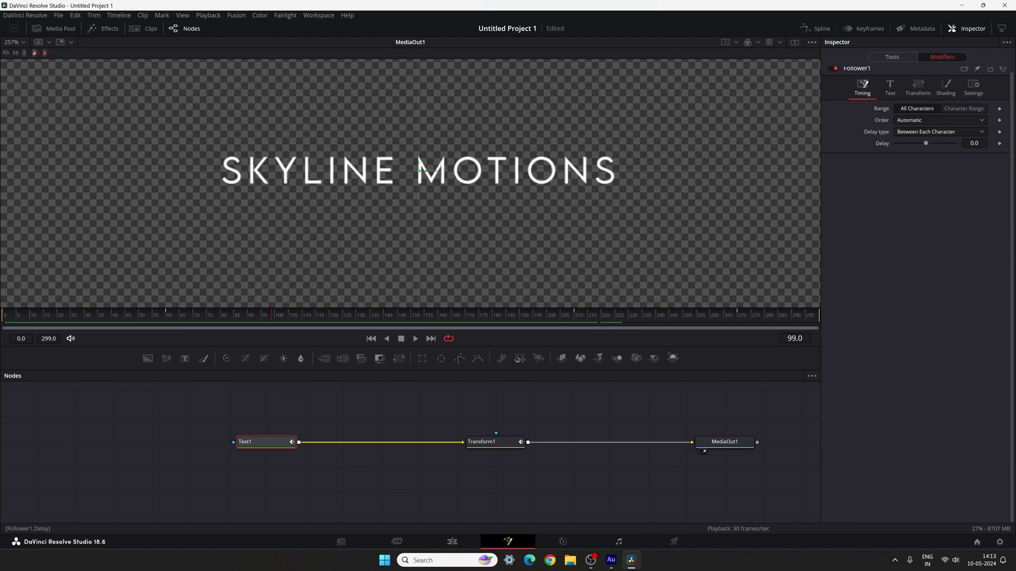
text(5)
key(Return)
click(371, 339)
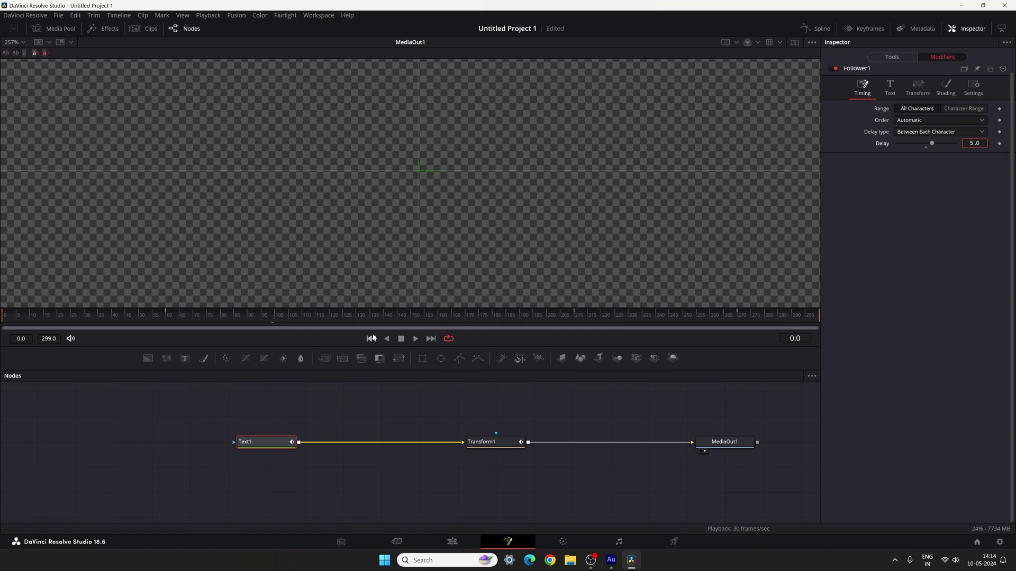
click(415, 339)
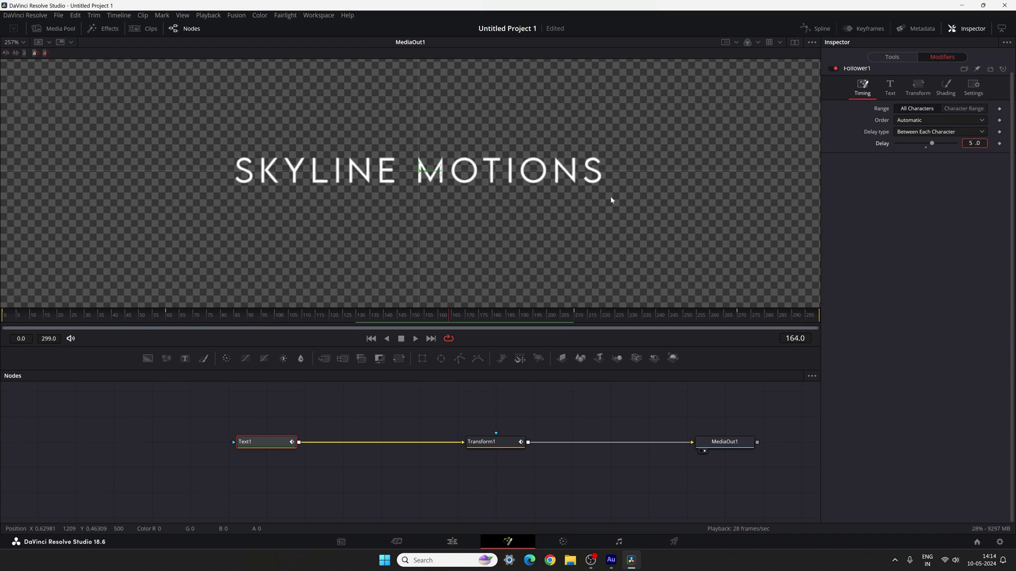
key(space)
Set the Follower's Order to Random But One by One and replay the title from frame 0
click(926, 120)
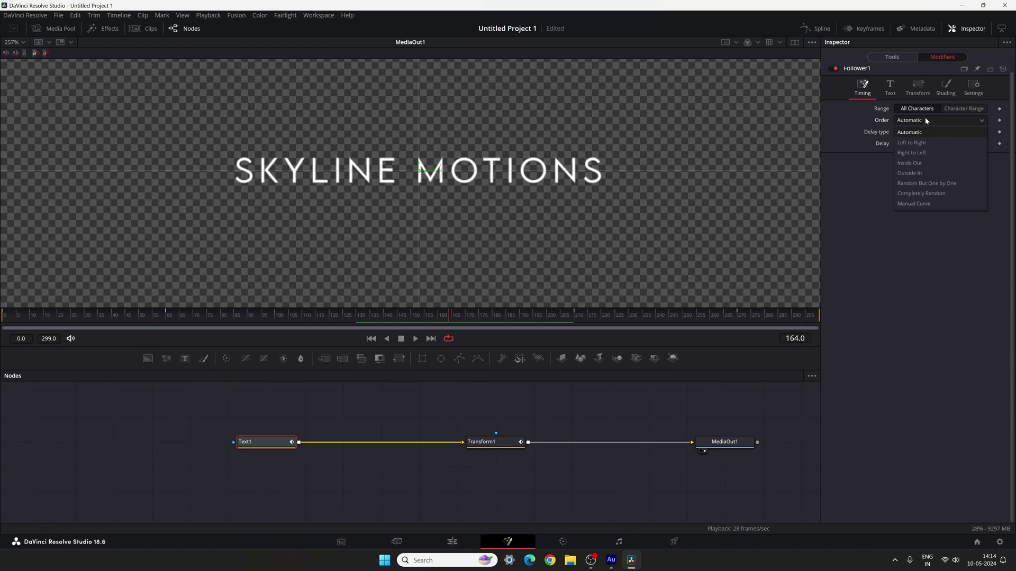
click(935, 183)
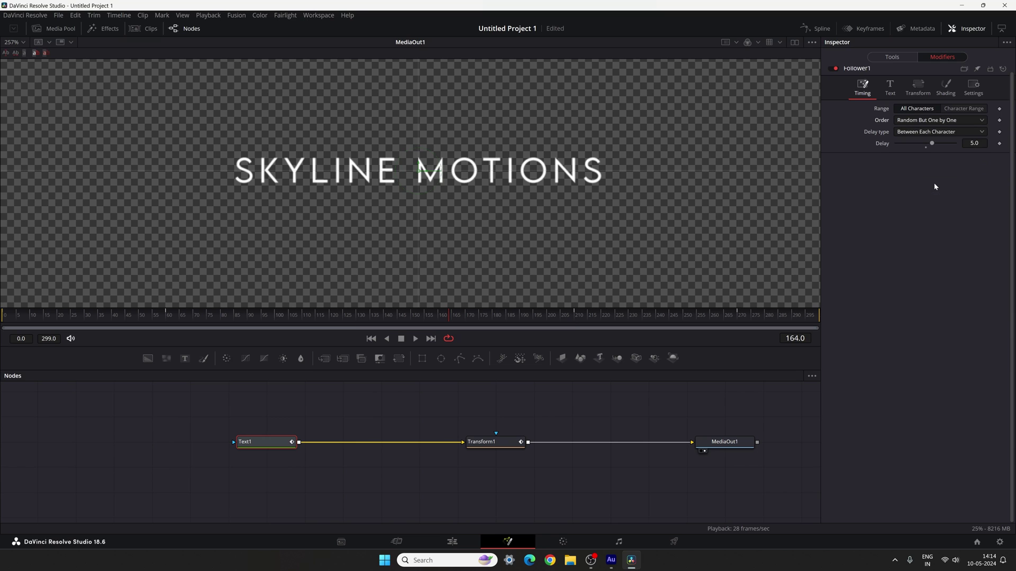
click(921, 122)
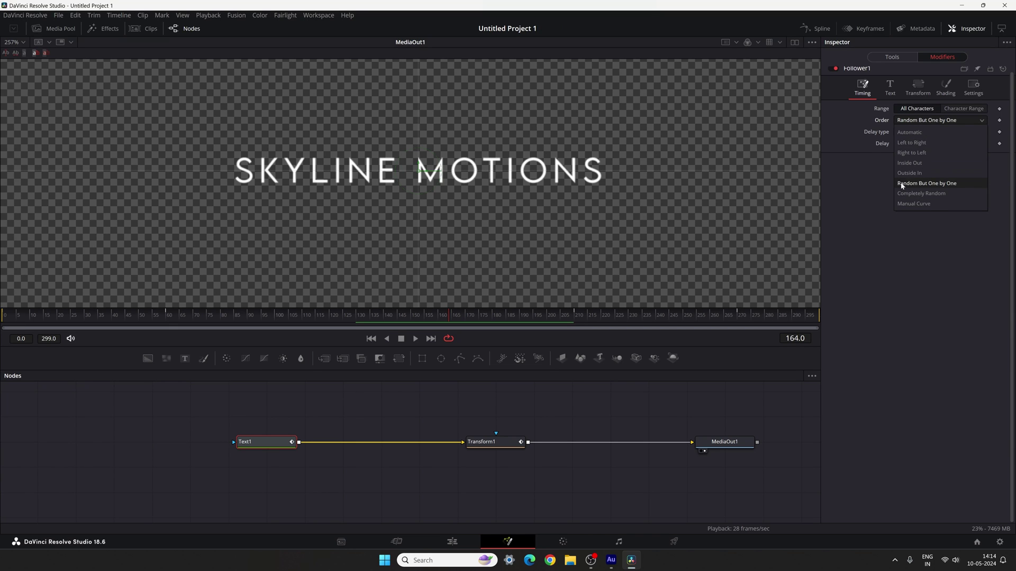
click(928, 184)
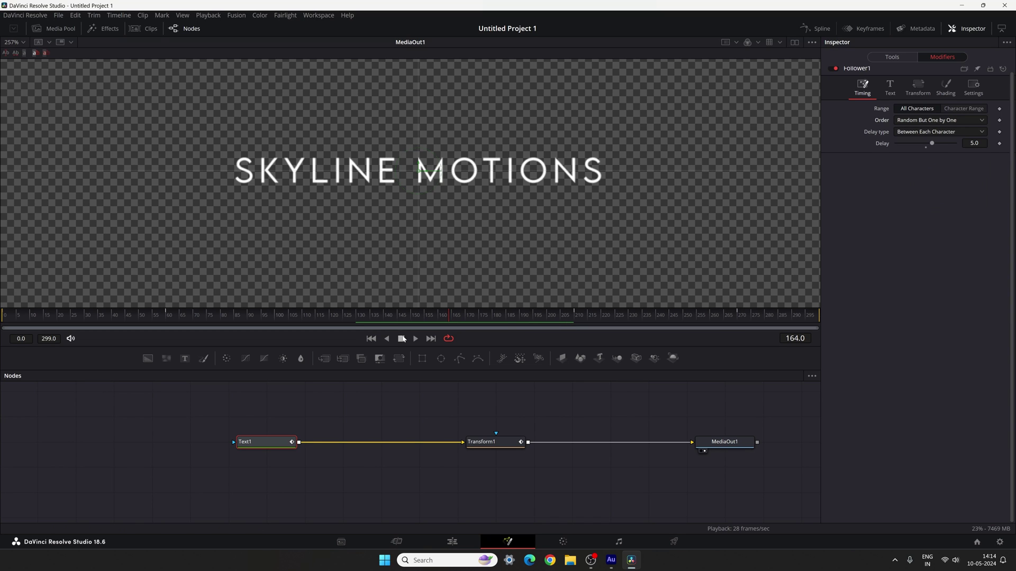
click(370, 338)
key(space)
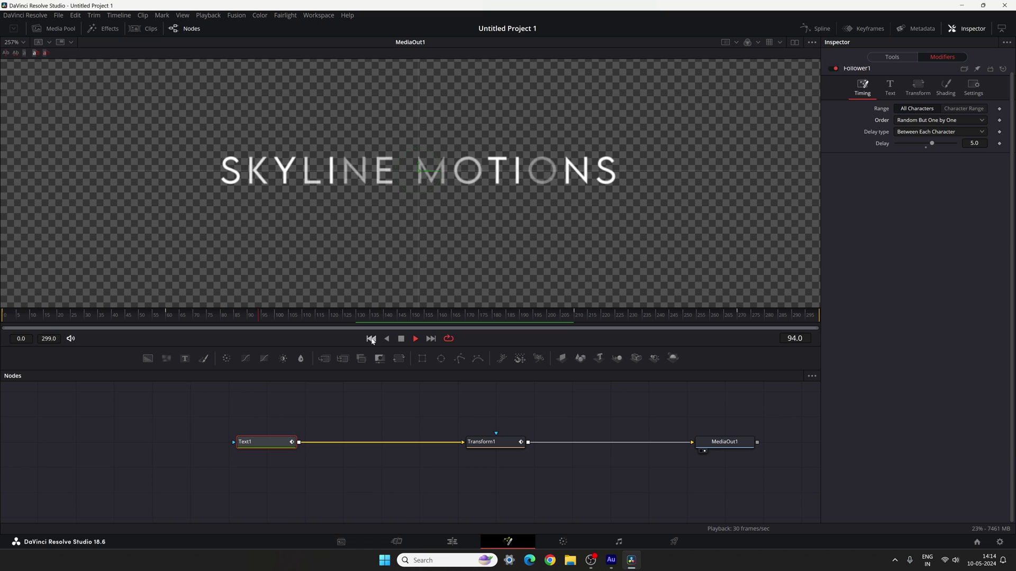
click(372, 339)
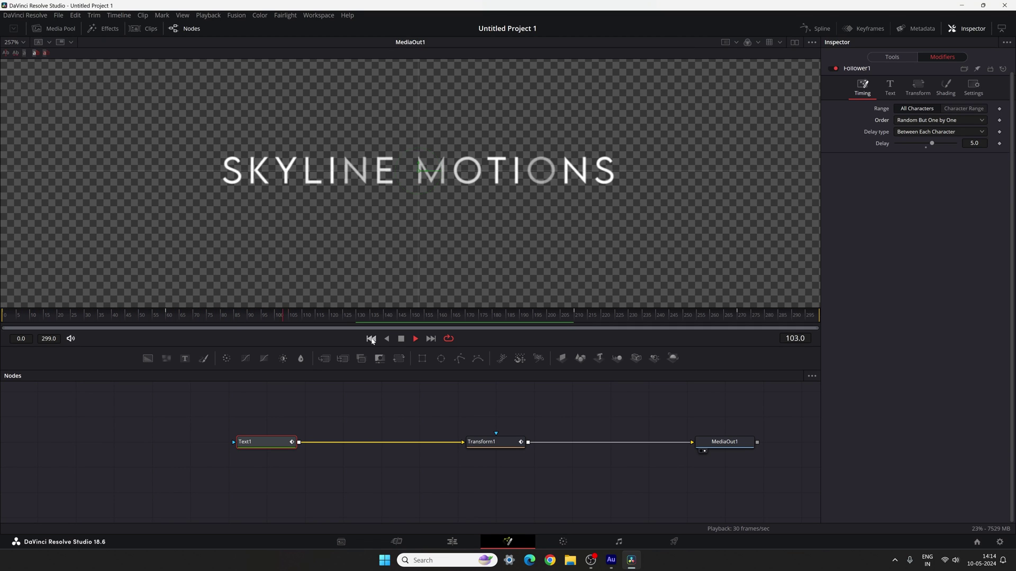
key(Home)
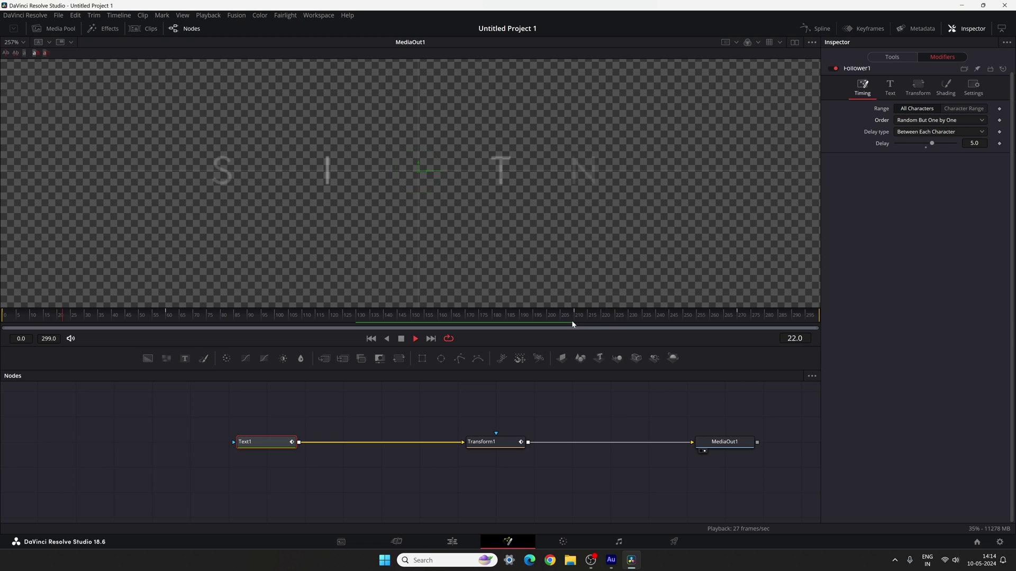
key(space)
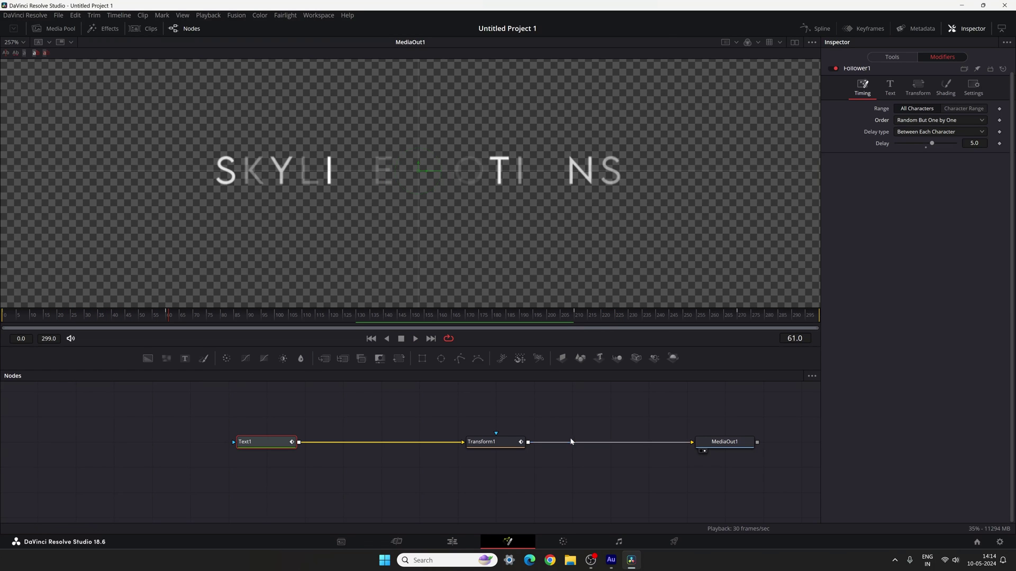
Play the fifth title over the forest clip from 01:00:40:00 on the Edit page, and replay its opening
click(452, 542)
click(595, 389)
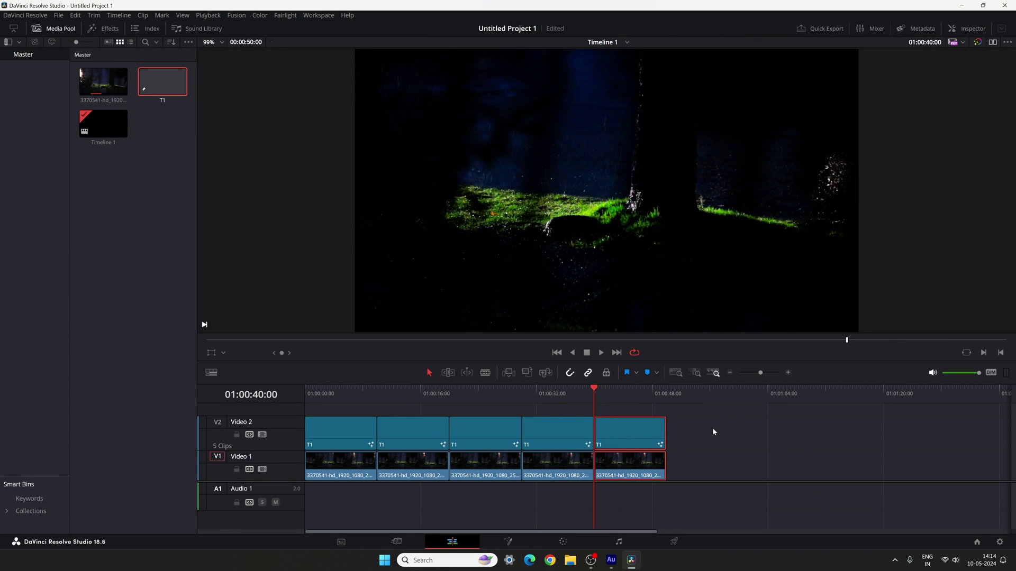
key(space)
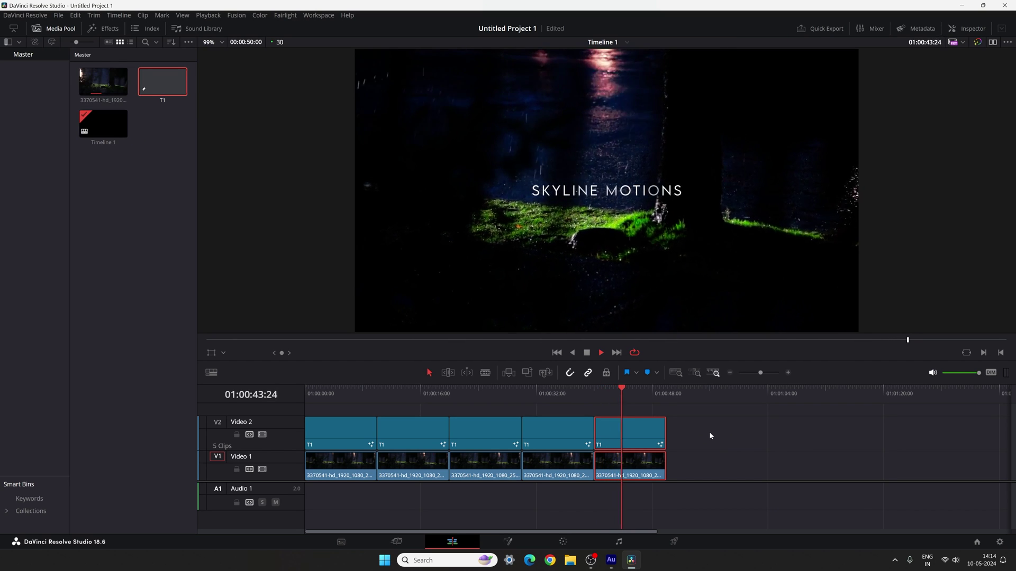
click(632, 397)
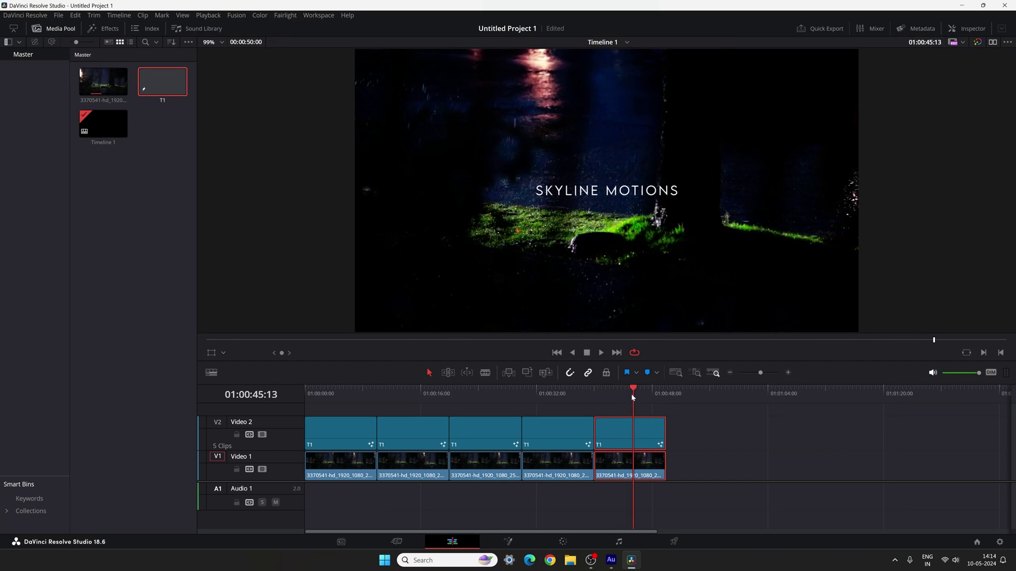
drag(633, 397, 602, 394)
key(space)
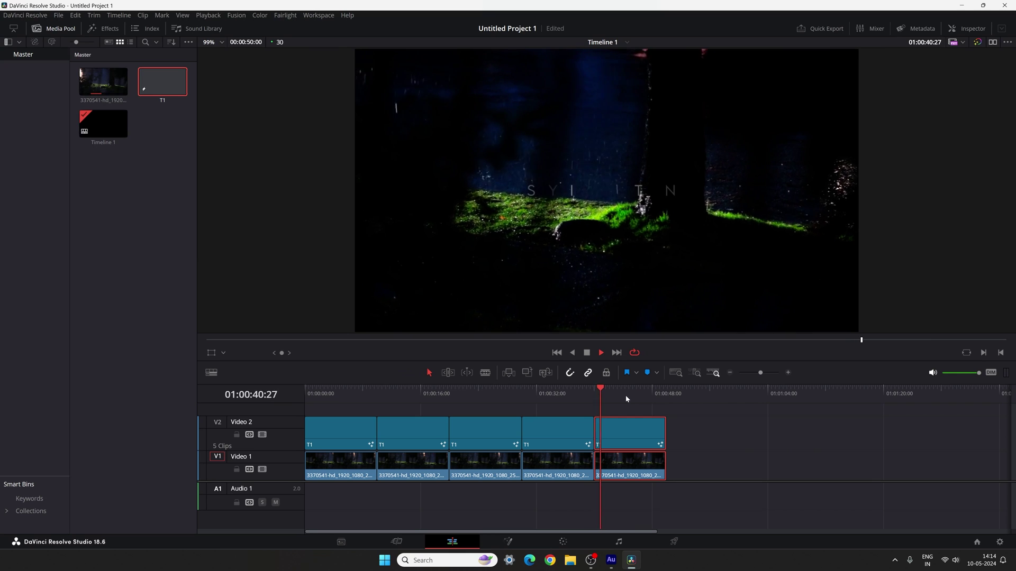
key(space)
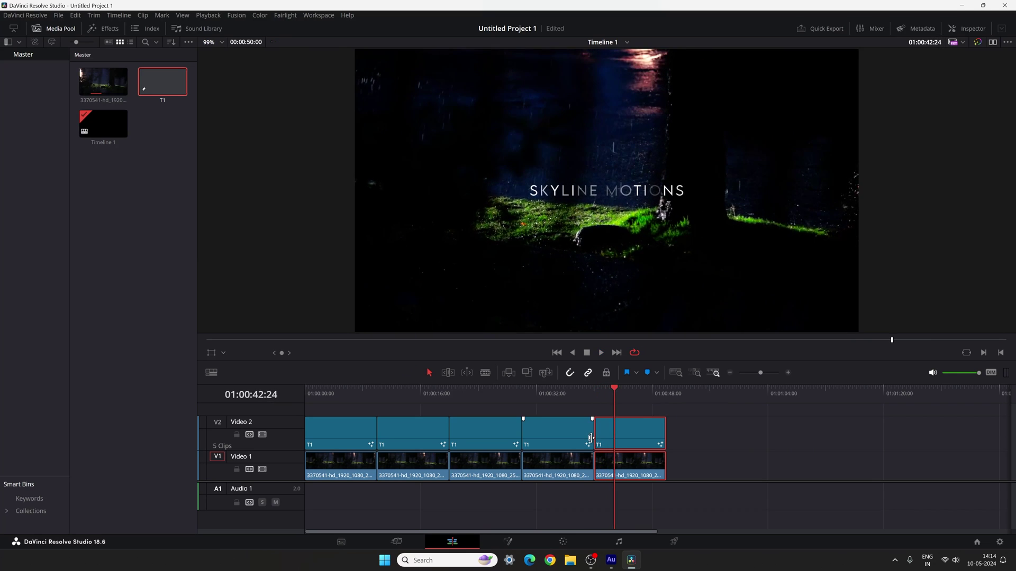
Open the fifth title's composition in Fusion and set the Text1 node's Tracking to 1.0
click(506, 543)
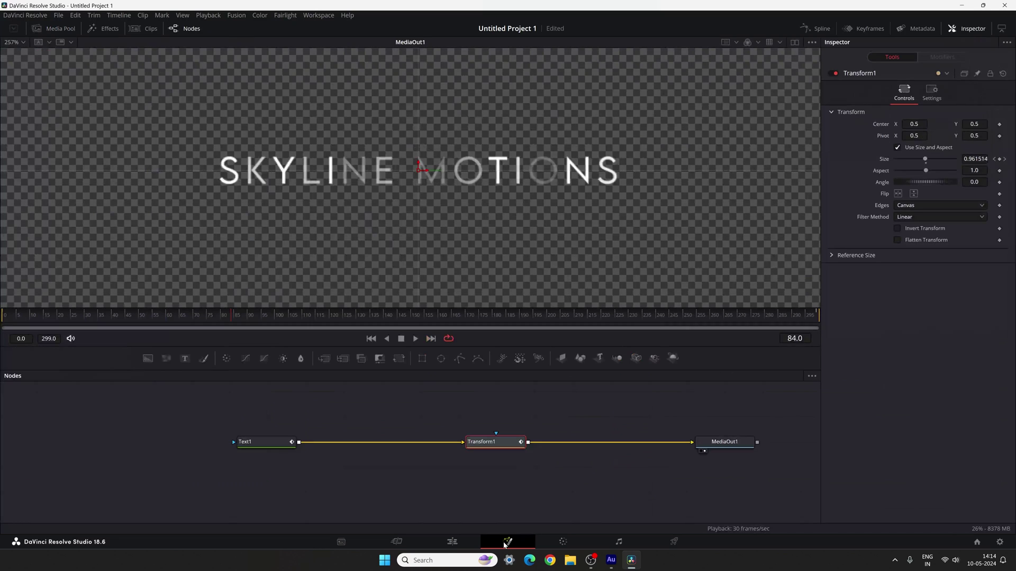
click(262, 442)
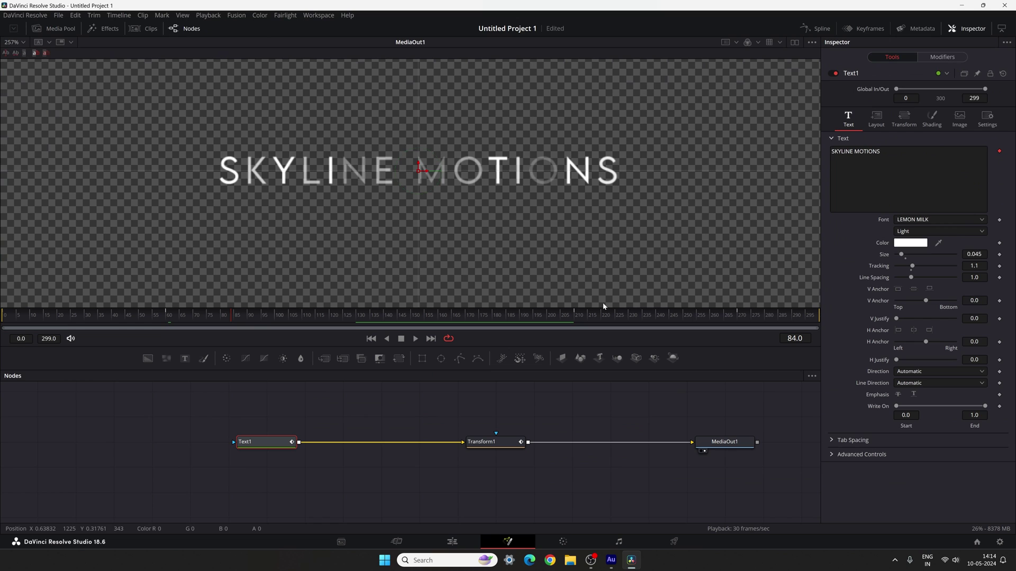
click(939, 58)
click(918, 92)
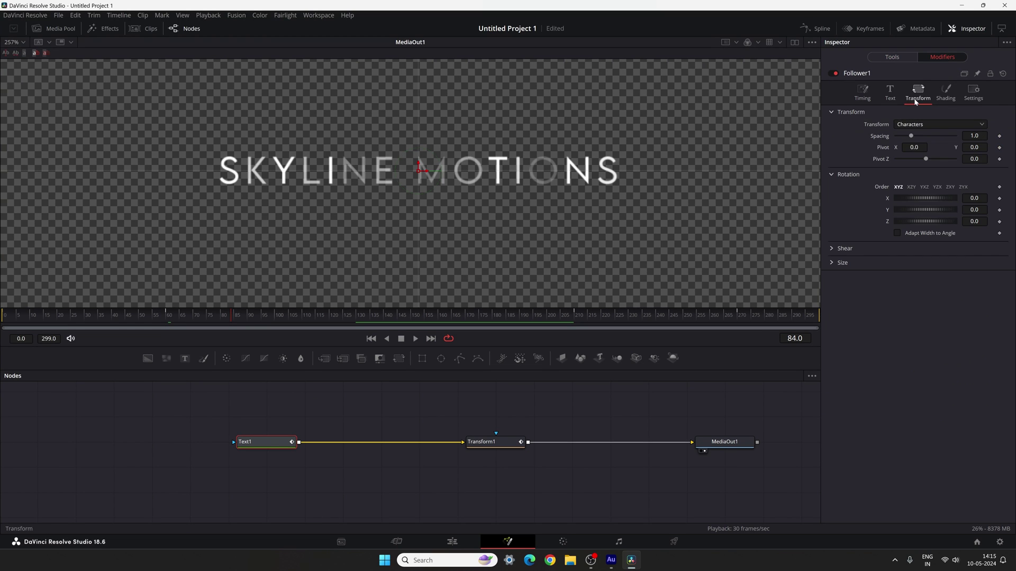
drag(912, 136, 921, 134)
click(888, 59)
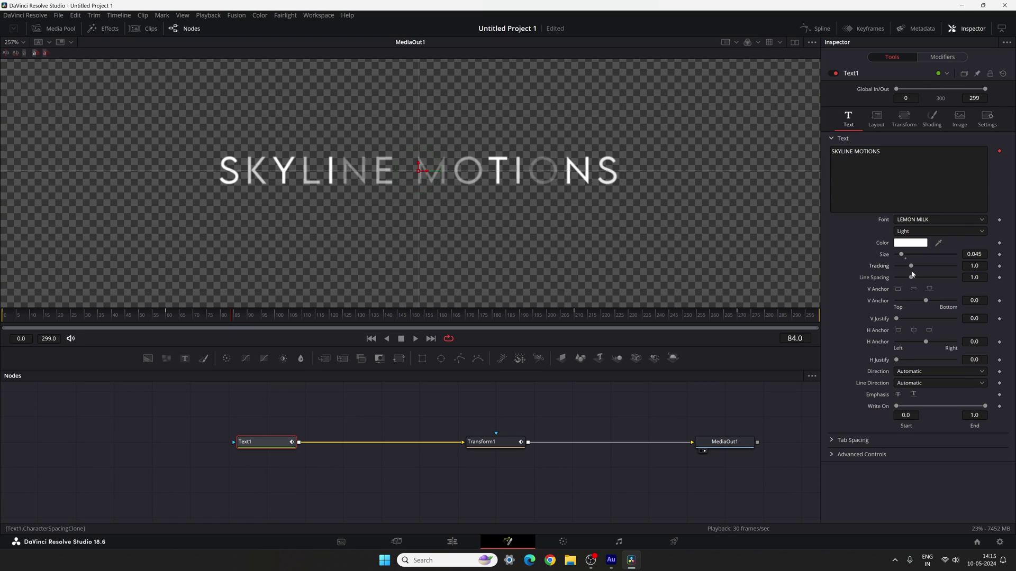
Set the Follower's character Spacing to 1.1 at frame 60 and keyframe it
click(942, 57)
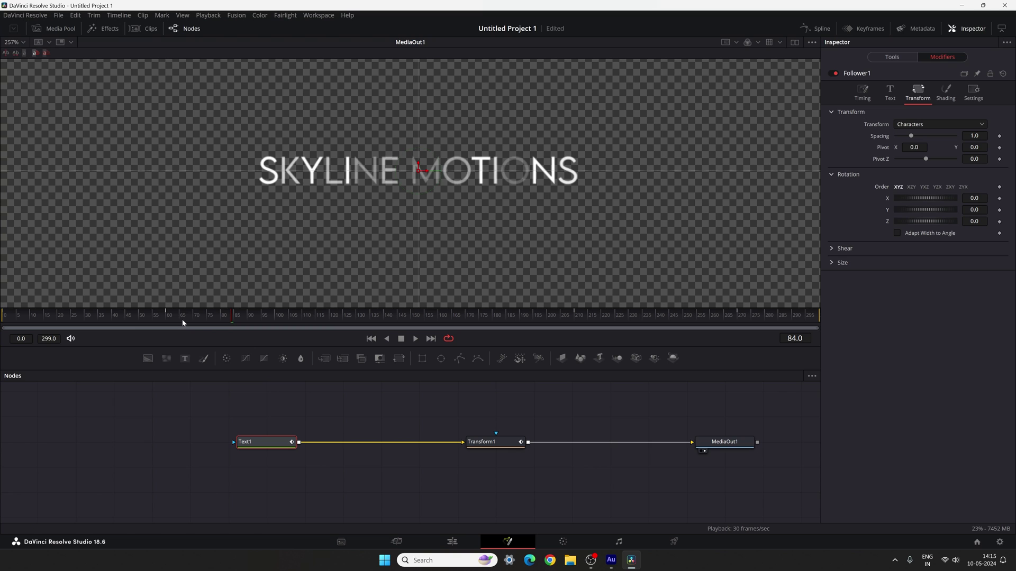
drag(184, 320, 165, 320)
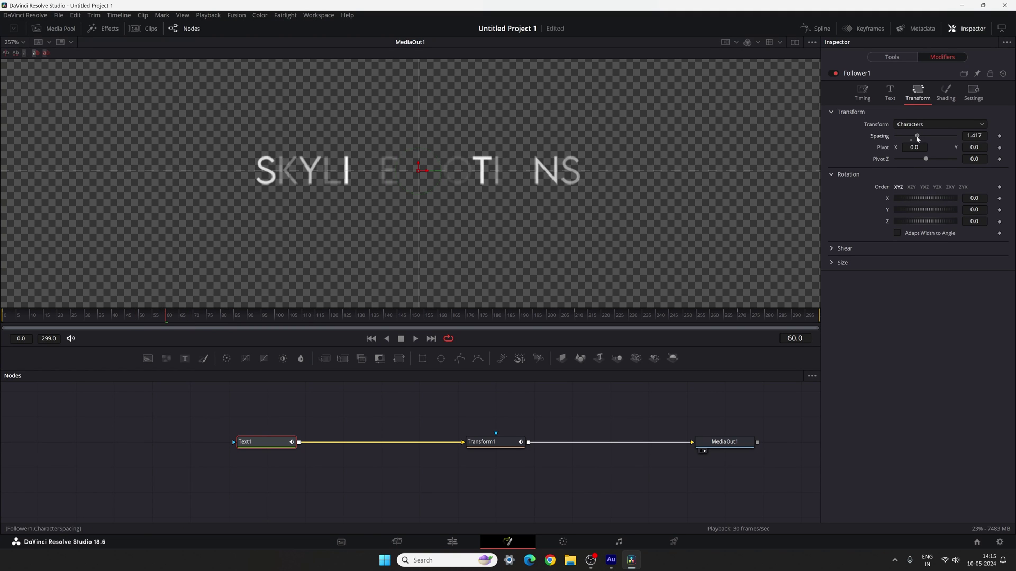
click(970, 136)
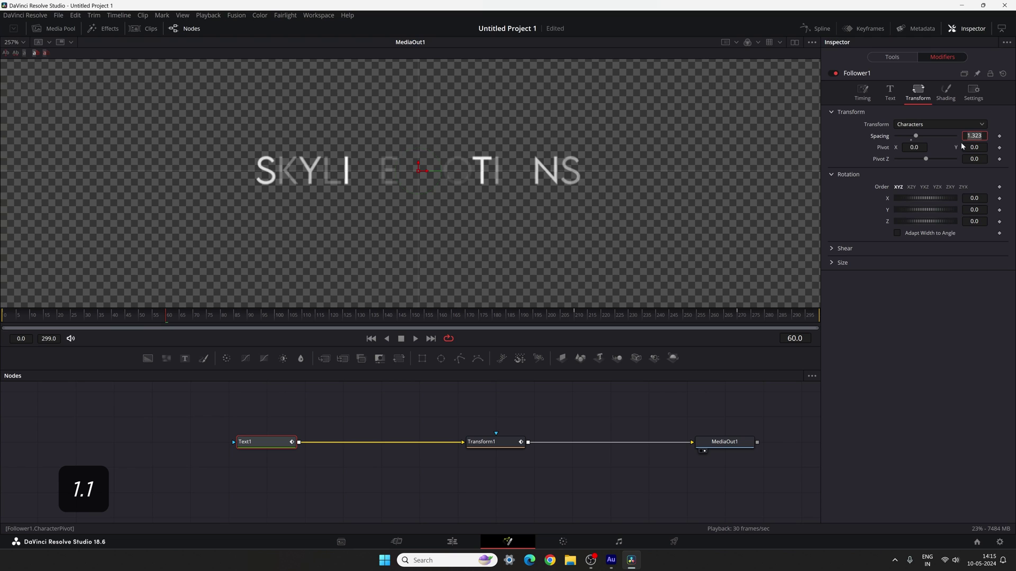
text(1.1)
key(Return)
right_click(877, 136)
click(889, 144)
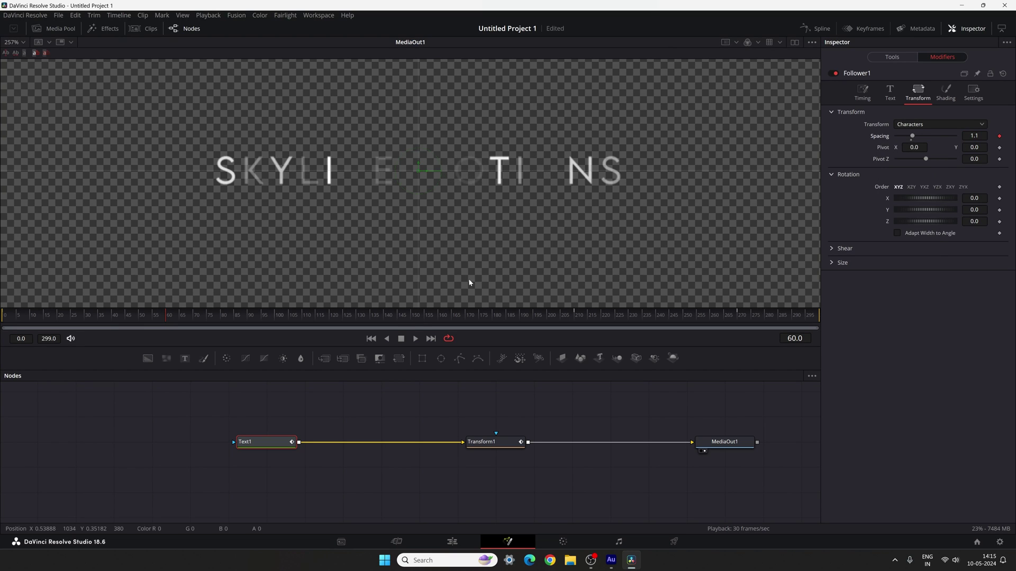
Key the Follower's character Spacing at 1.3 on frame 0 and play the title
drag(168, 326, 6, 326)
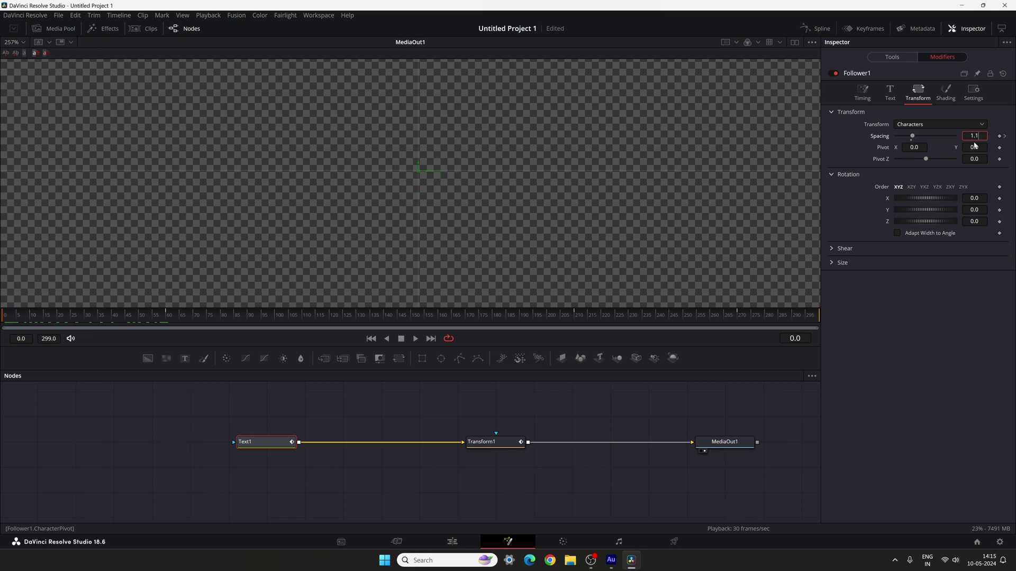
key(BackSpace)
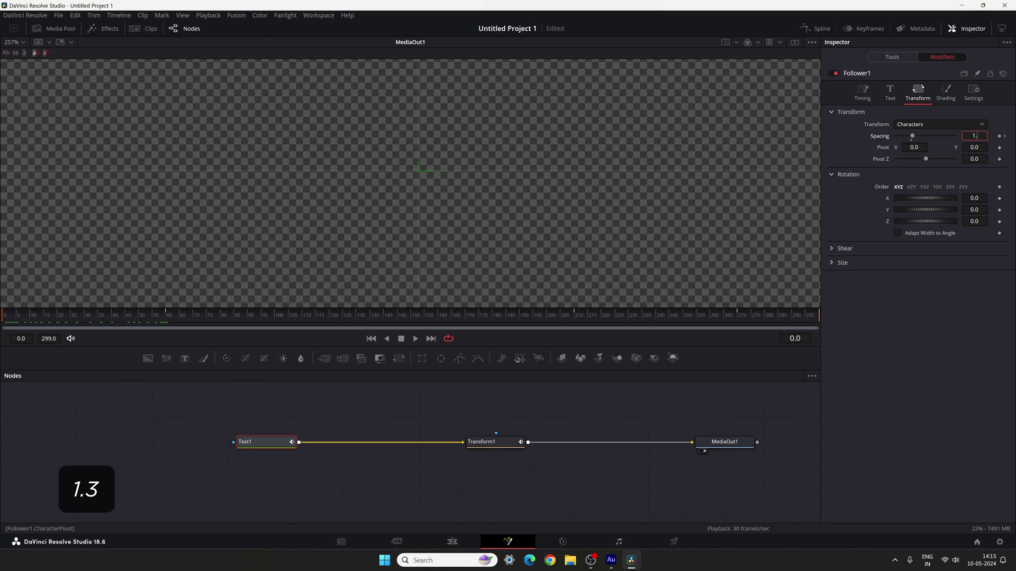
key(Tab)
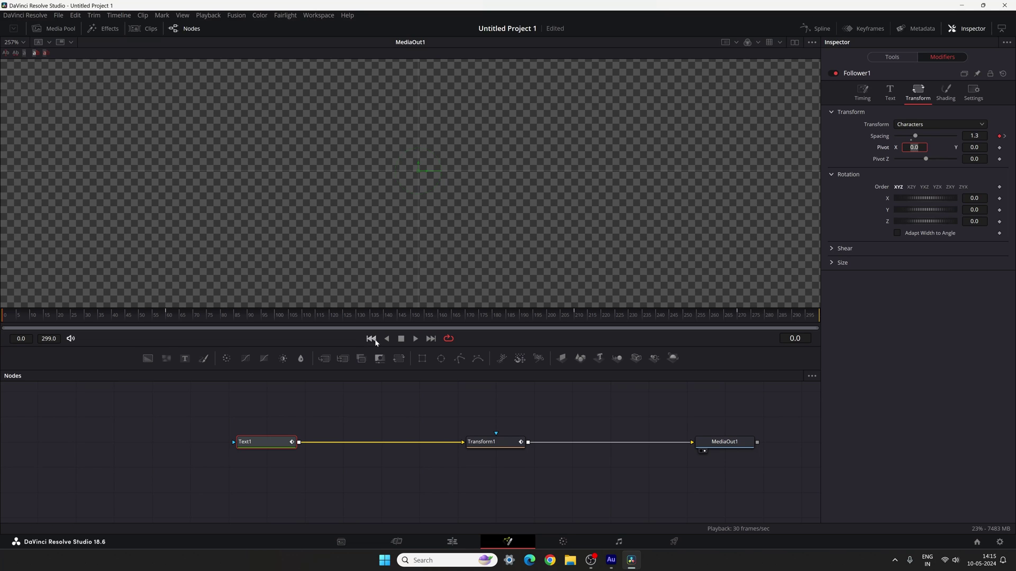
click(416, 340)
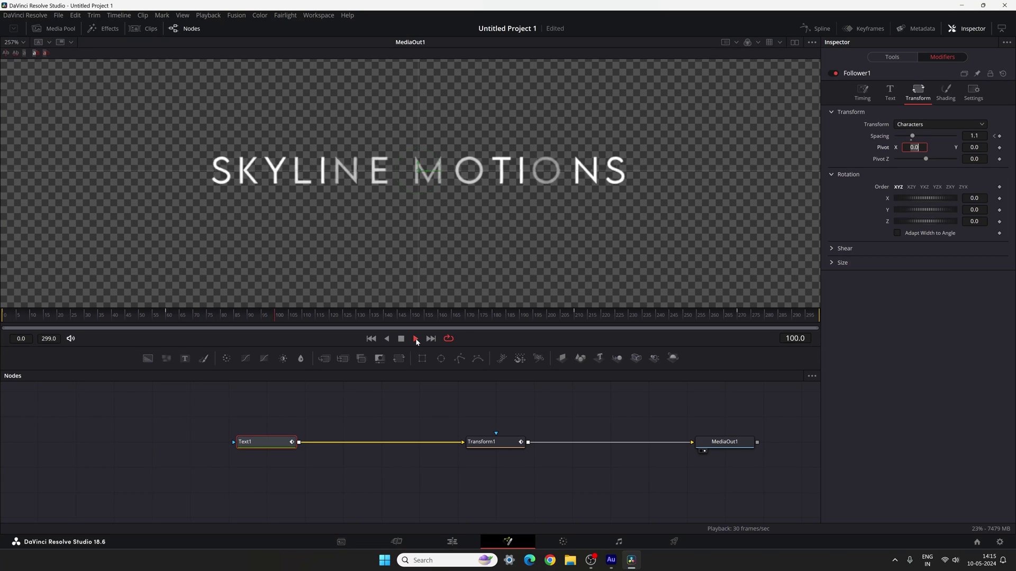
Play the fifth title over the forest clip on the Edit page, and view the timeline full screen from its start
click(452, 542)
click(598, 393)
key(space)
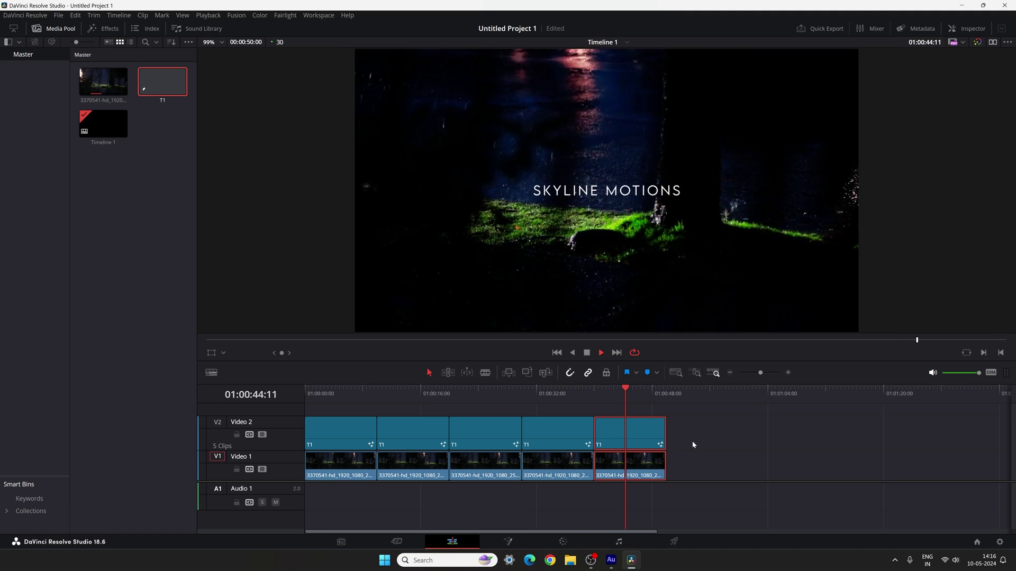
drag(634, 437, 305, 385)
key(ctrl+f)
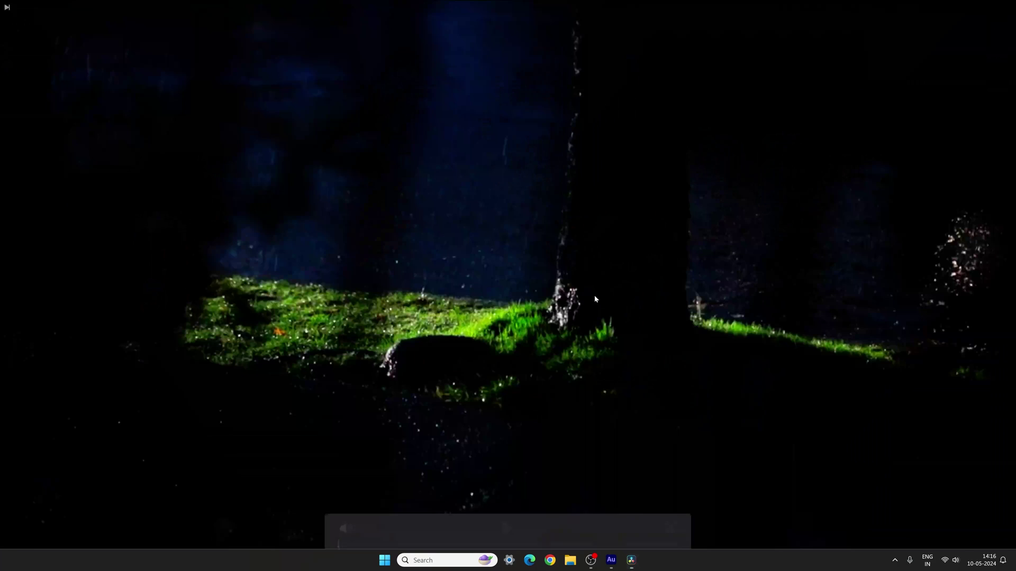